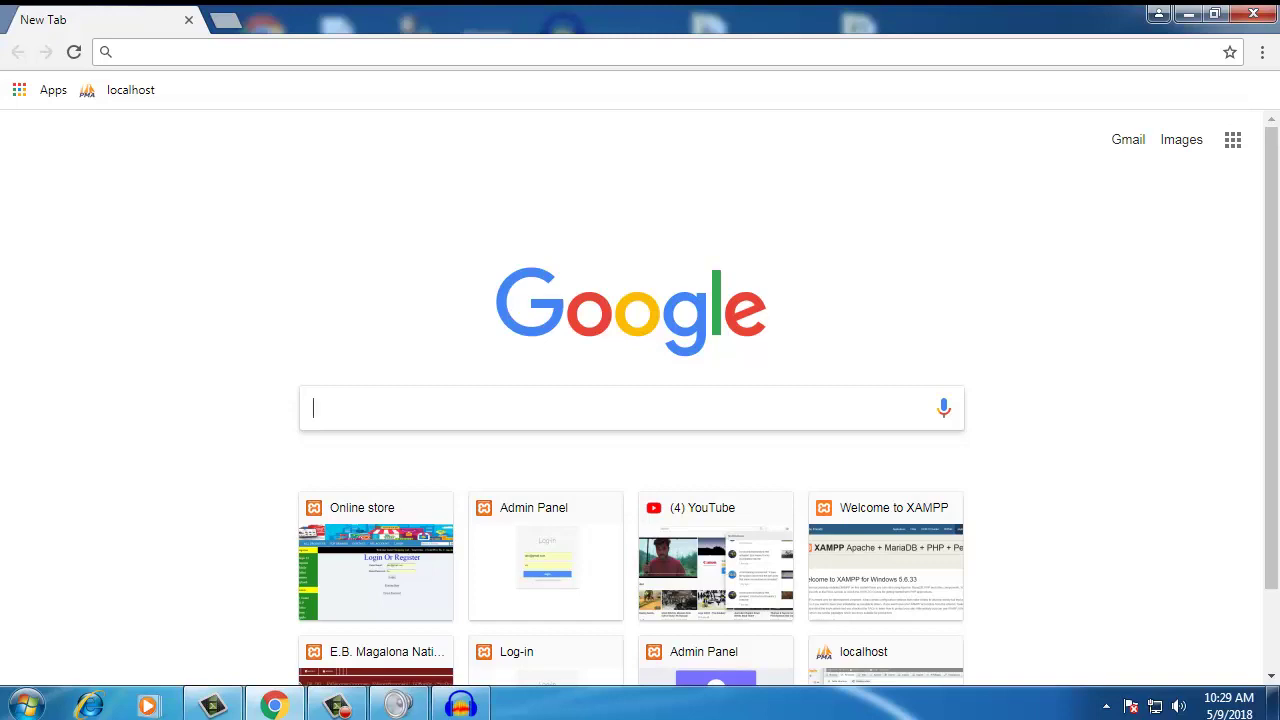
scroll(640, 400, down, 1)
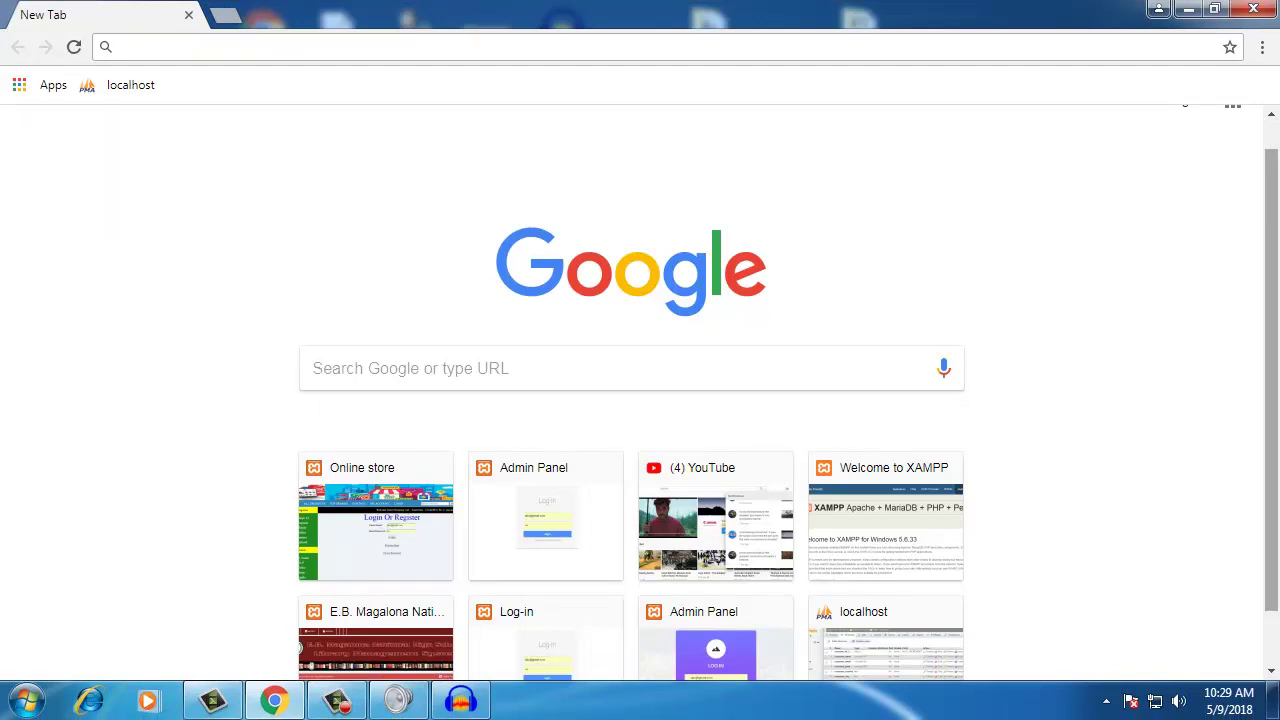
scroll(640, 400, up, 1)
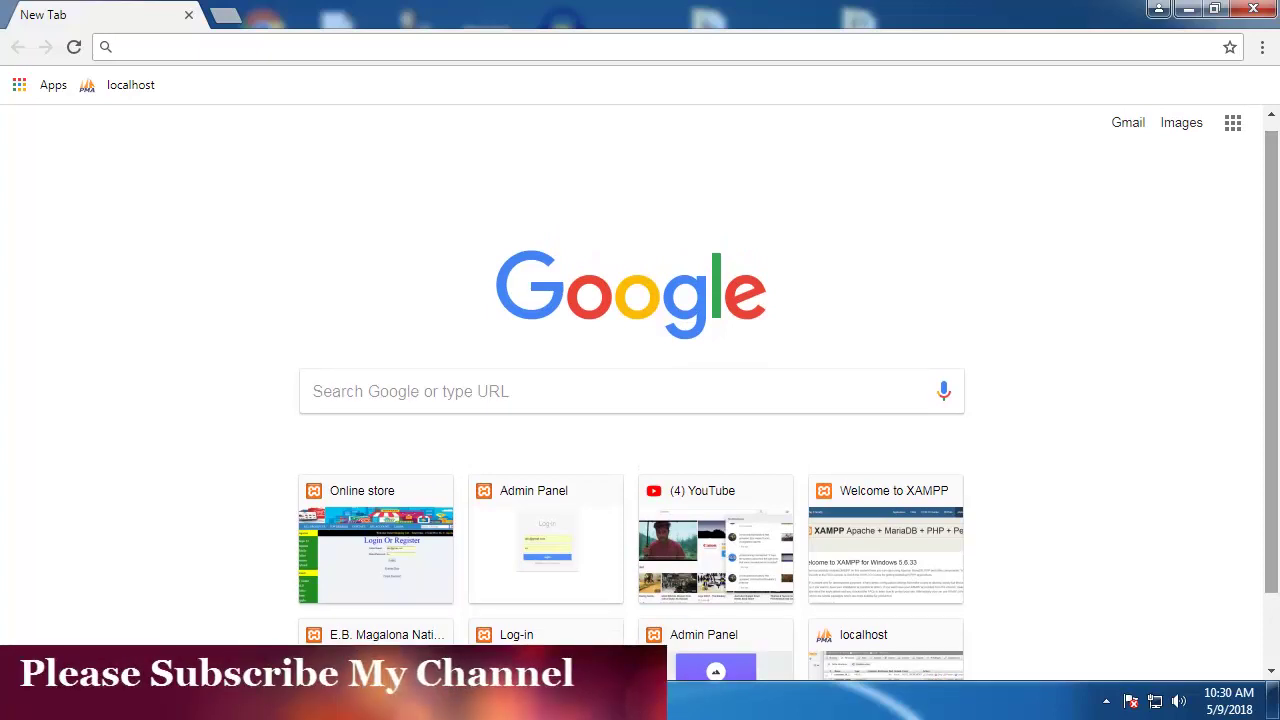
scroll(640, 400, down, 1)
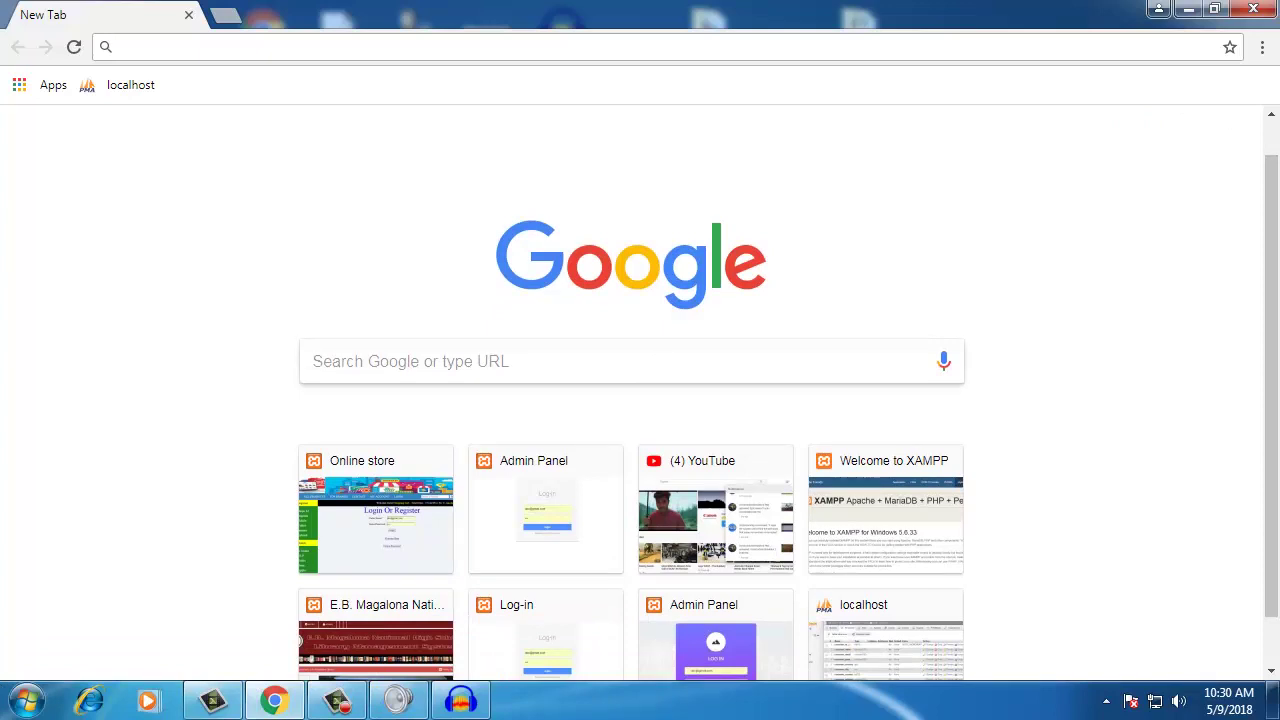
- Search Google for "grips" and open the West Bengal Traffic Police result for online payments via GRIPS
click(313, 361)
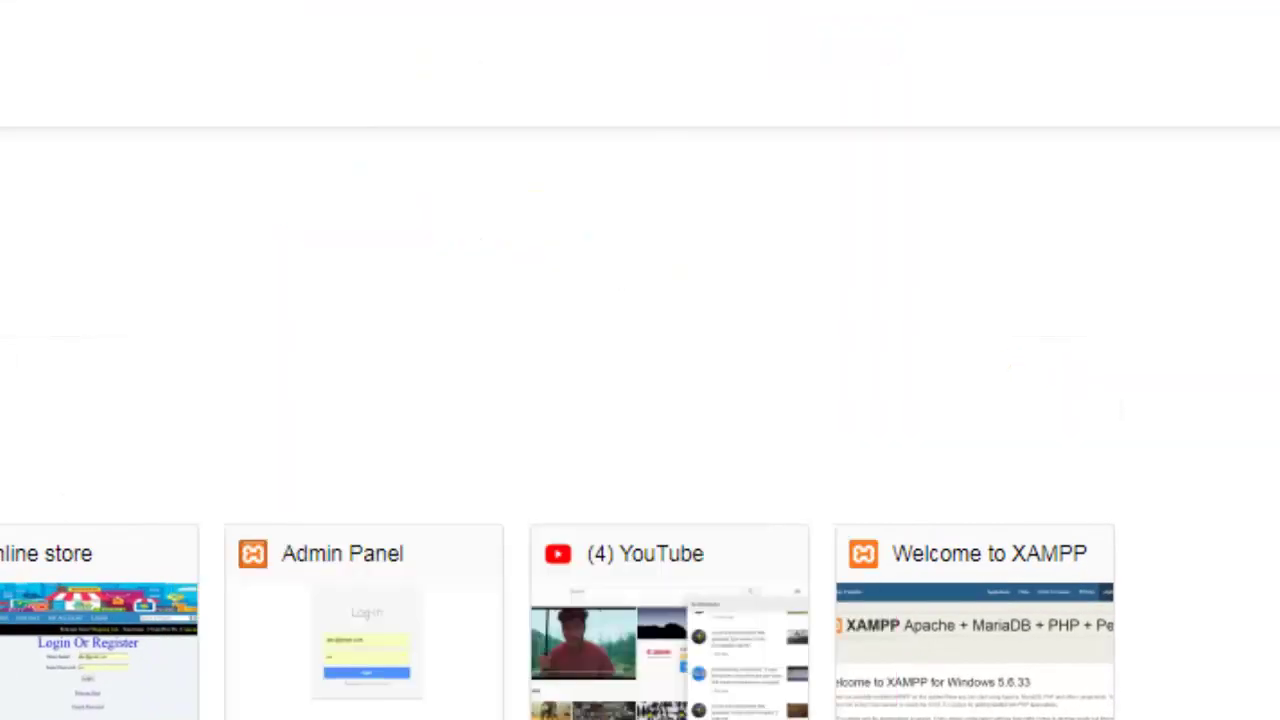
text(grips)
key(Return)
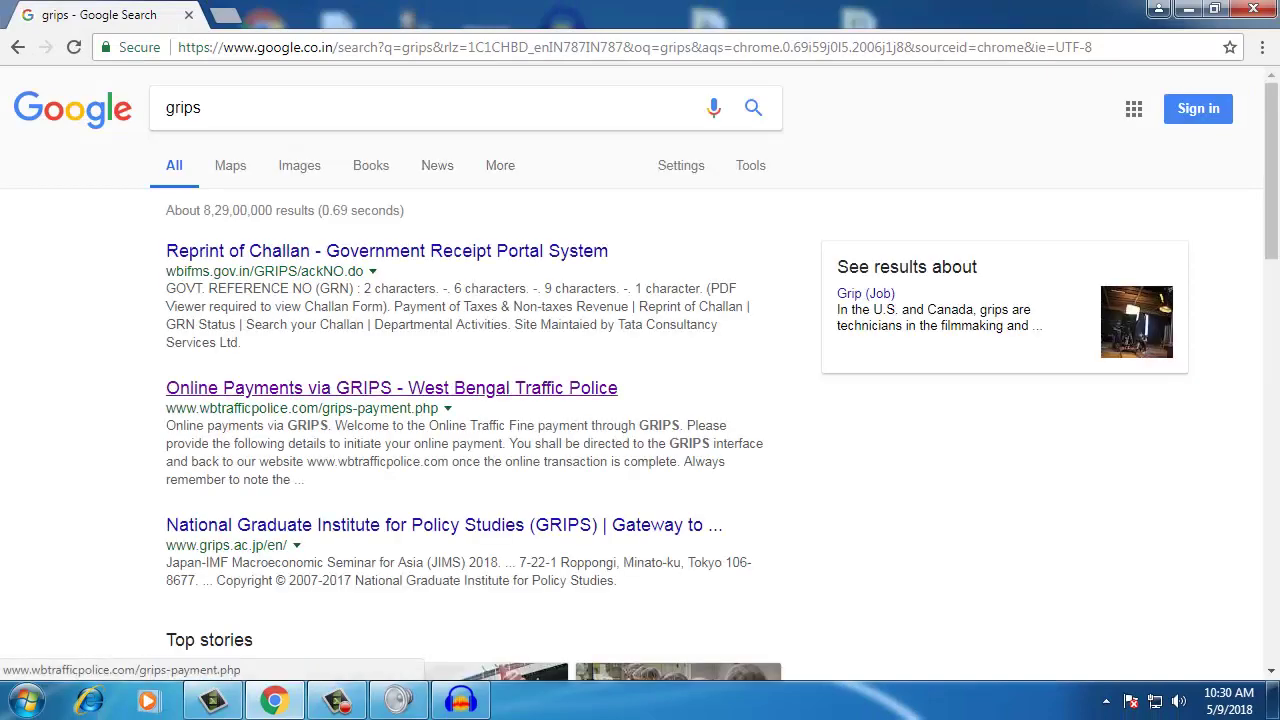
click(391, 388)
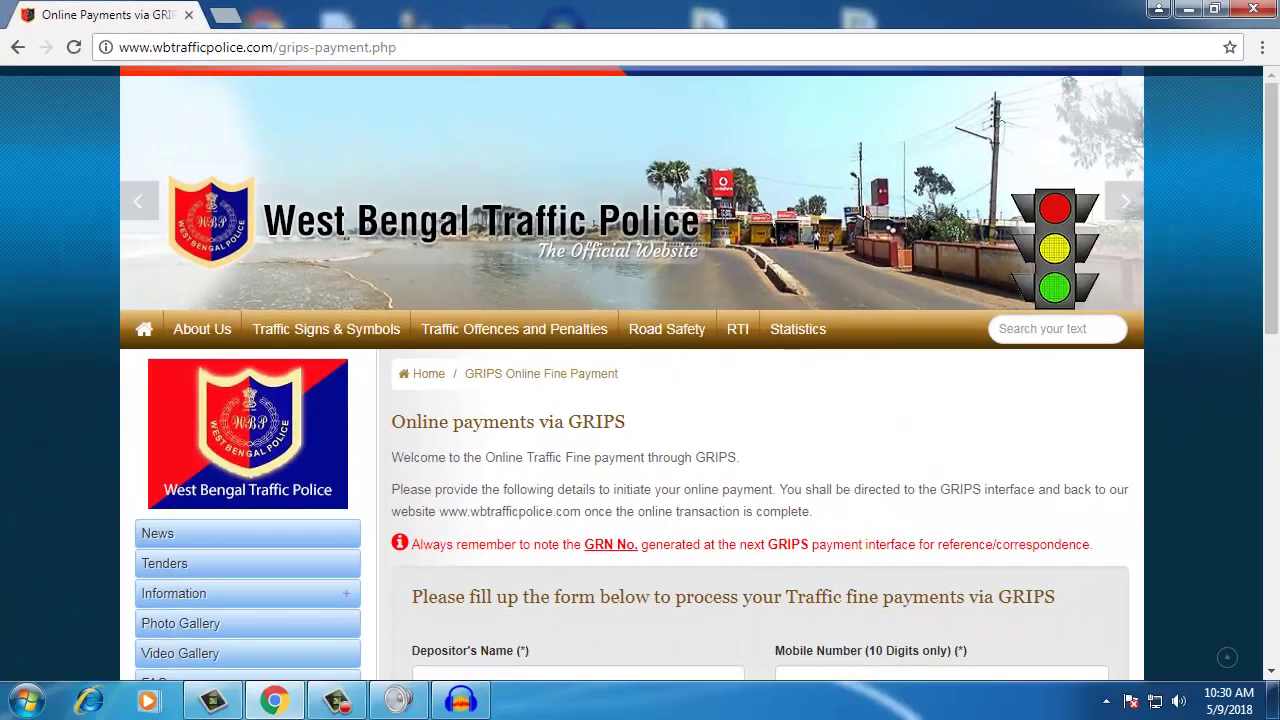
- Enter the depositor's full name in the GRIPS traffic fine payment form using the saved suggestion
scroll(640, 400, down, 3)
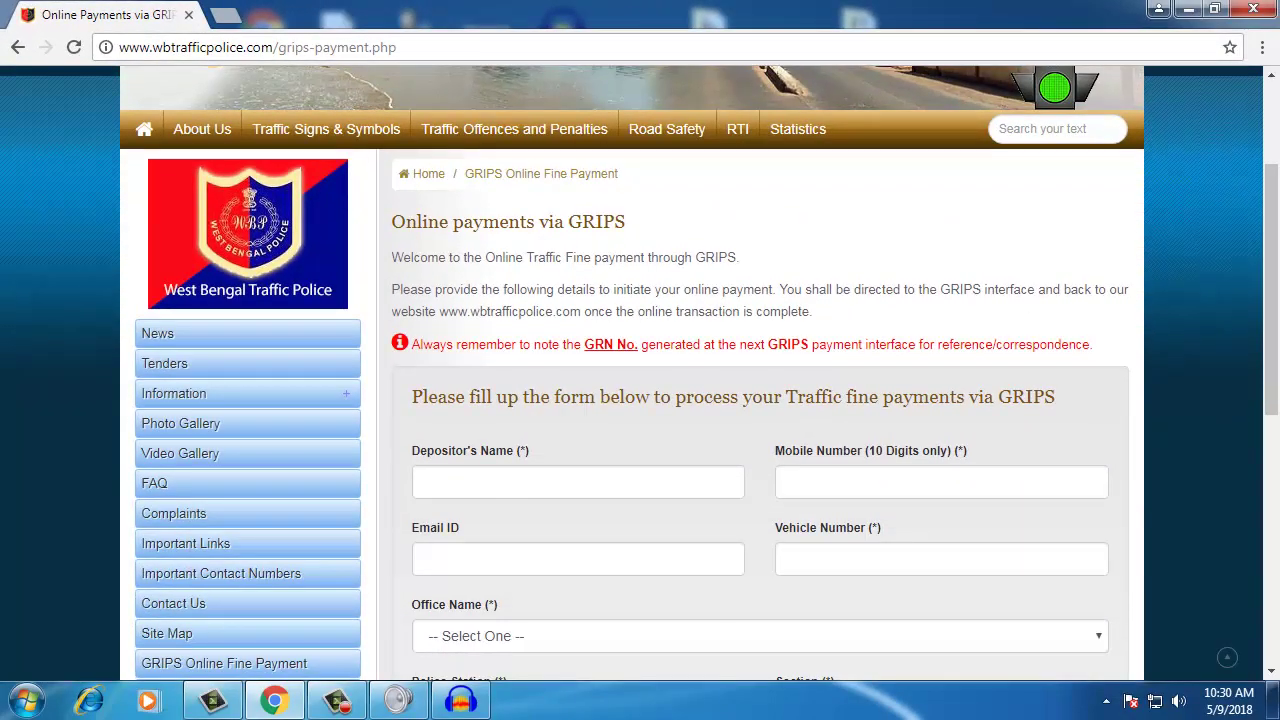
scroll(640, 400, down, 2)
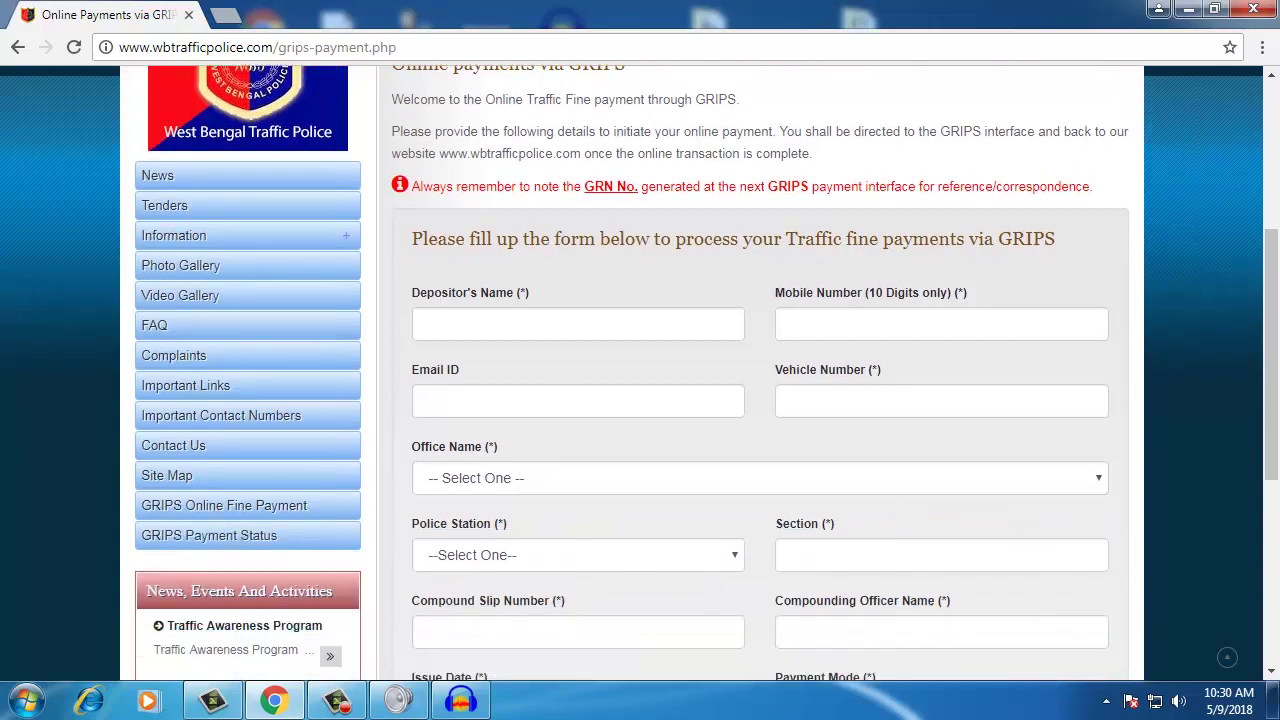
scroll(640, 374, down, 1)
click(578, 282)
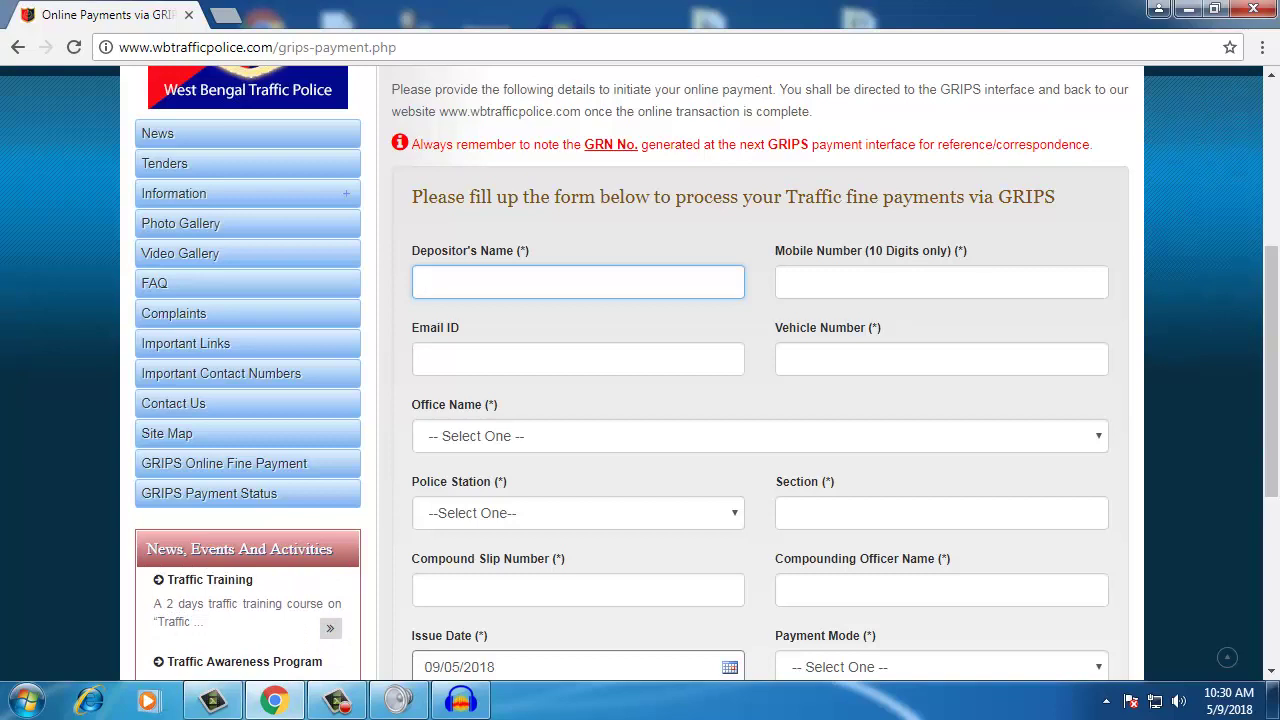
key(Down)
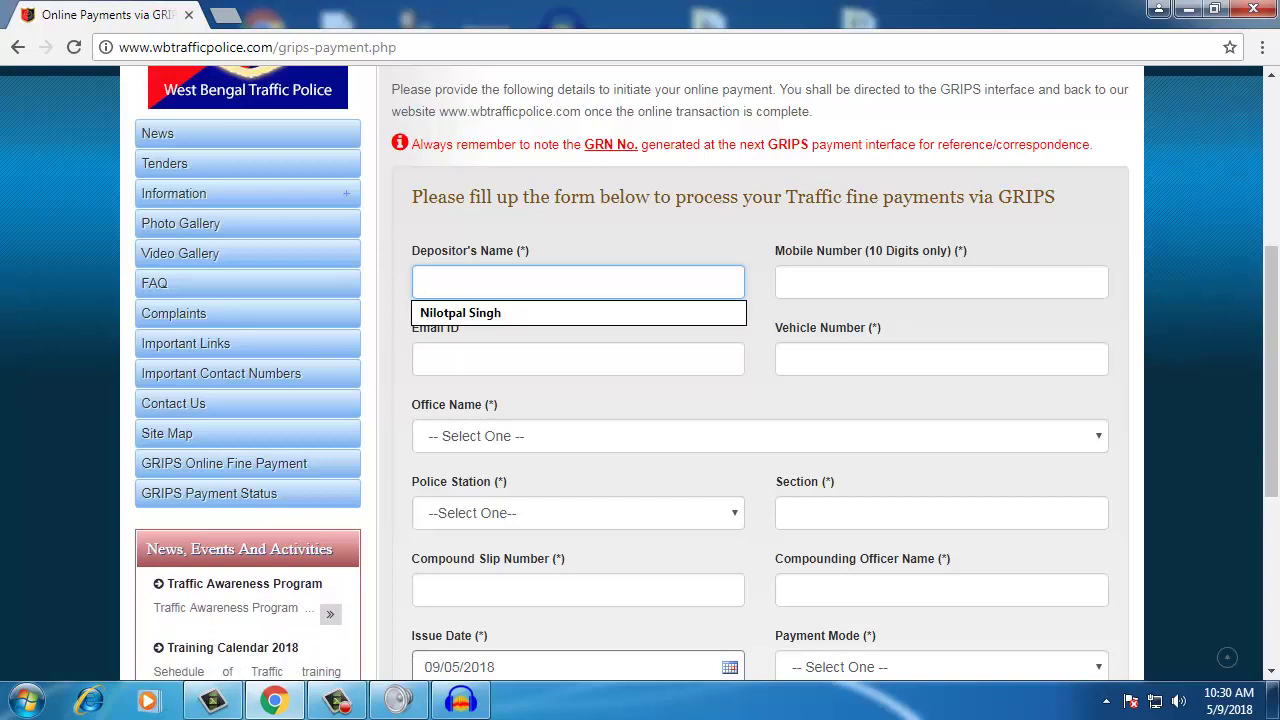
key(Down)
key(Return)
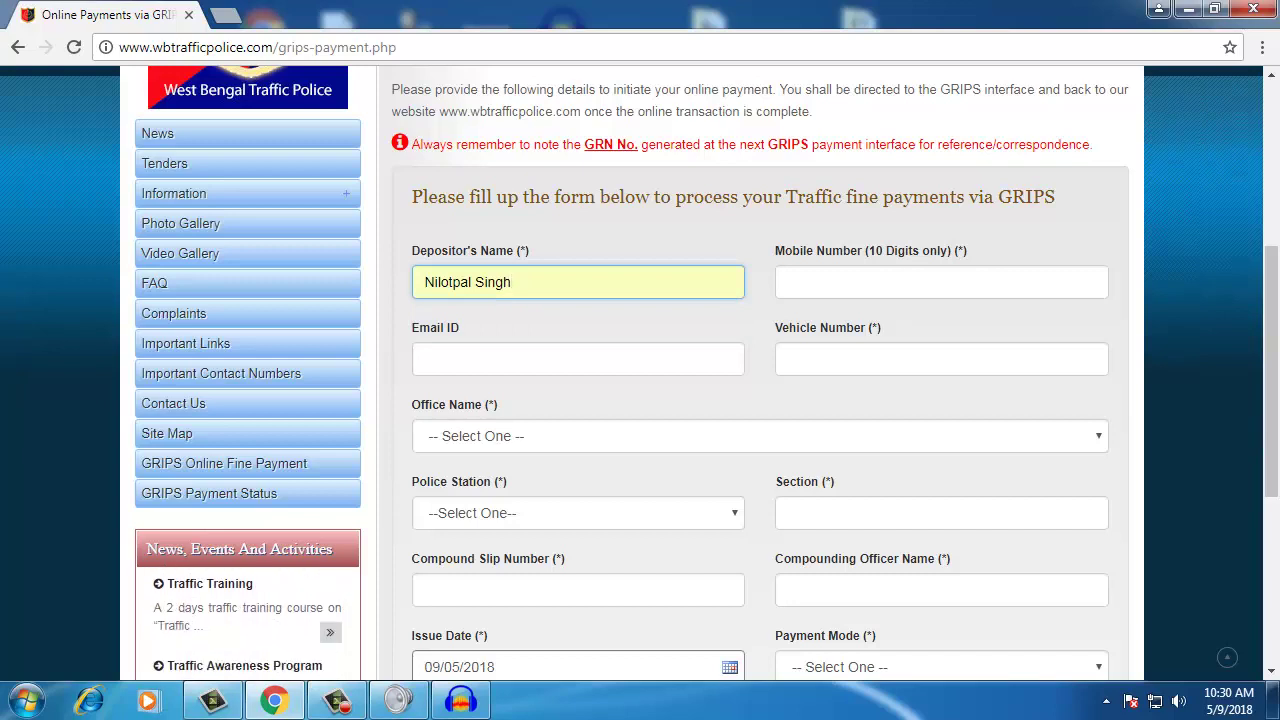
- Fill in the depositor's 10-digit mobile number from the saved suggestions
drag(1271, 372, 1271, 360)
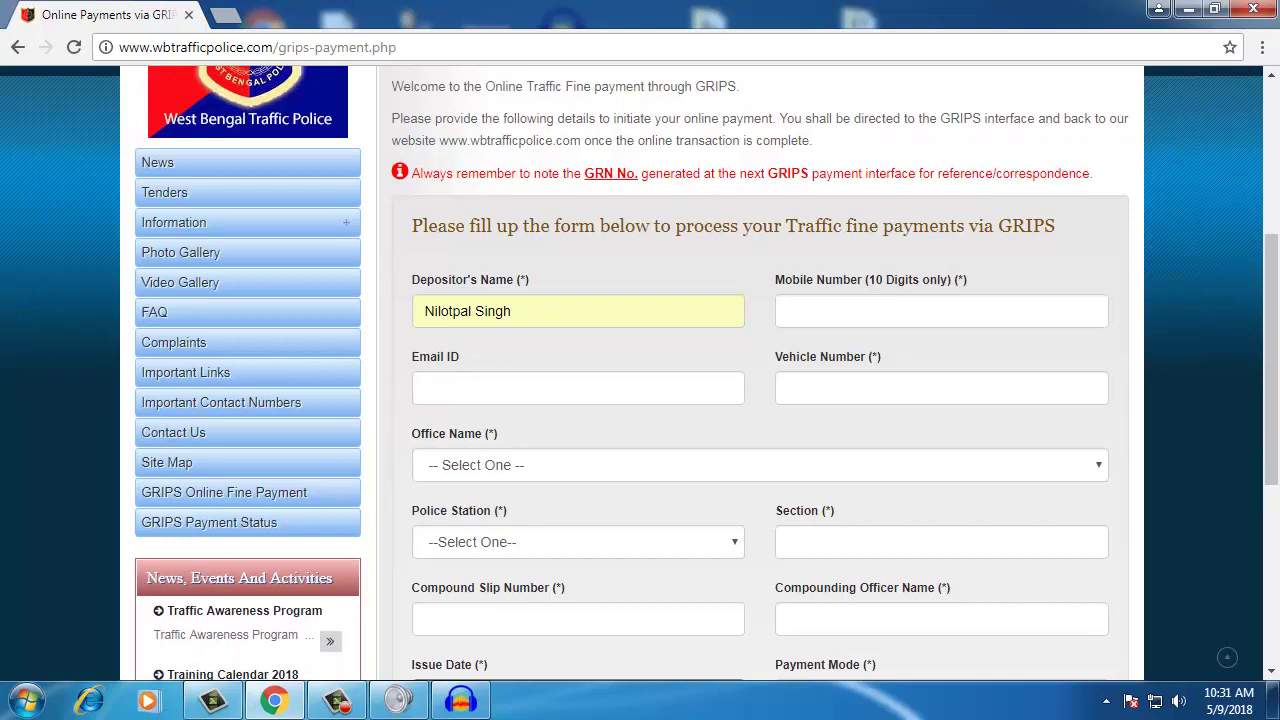
click(788, 311)
key(Down)
key(Down)
key(Return)
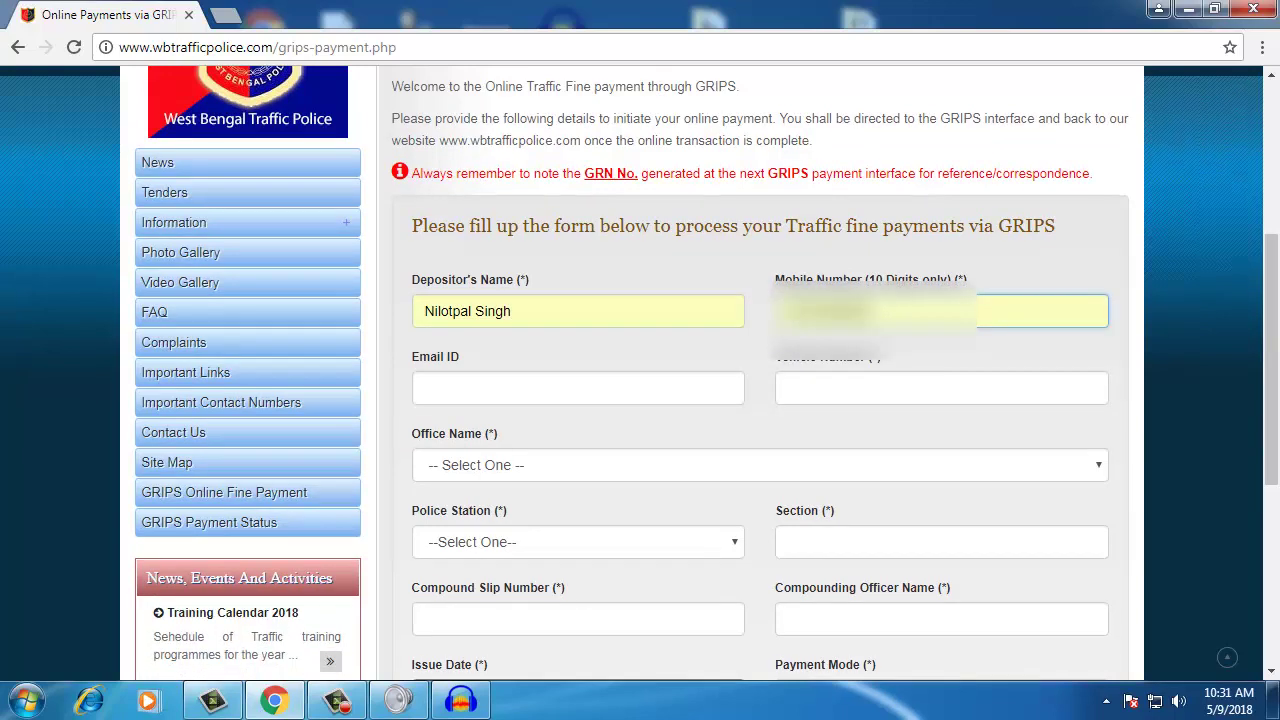
- Fill in the depositor's email ID and the vehicle number from the saved suggestions
click(425, 388)
key(Down)
key(Return)
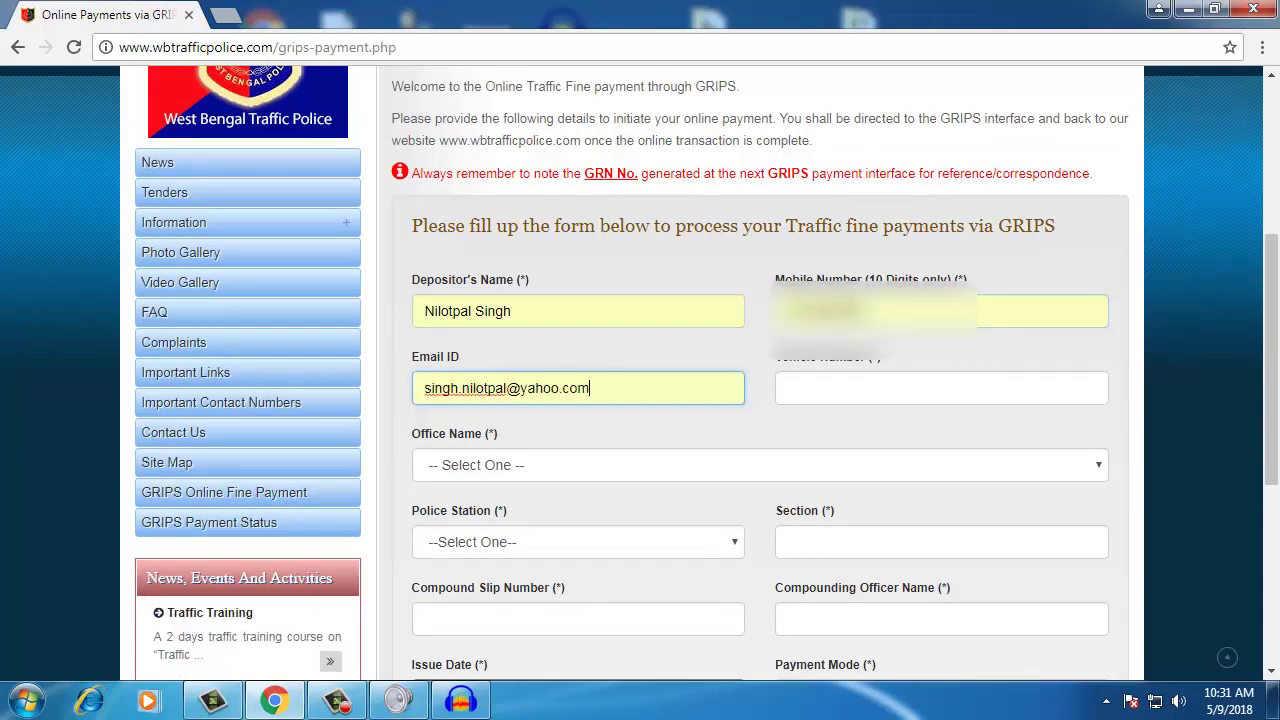
key(Tab)
key(Down)
key(Return)
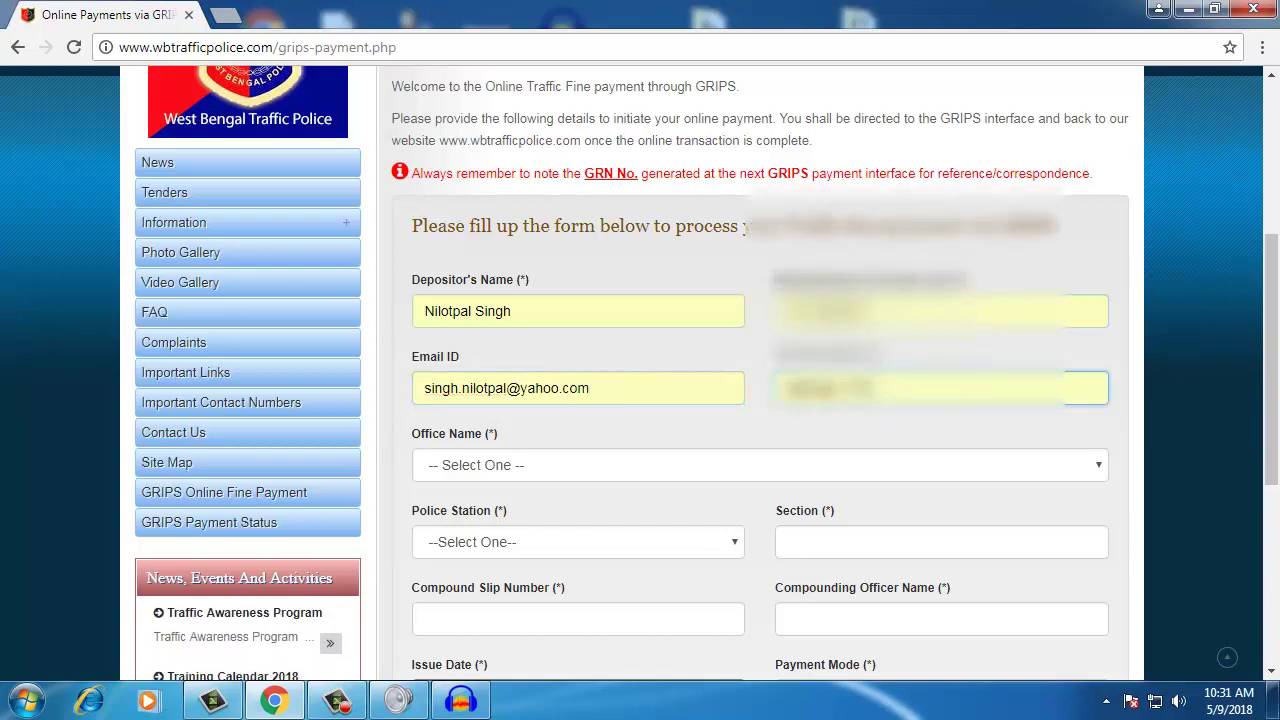
- Set the office name to DY. COMM. OF POLICE(HQ), HOWRAH
scroll(640, 380, down, 1)
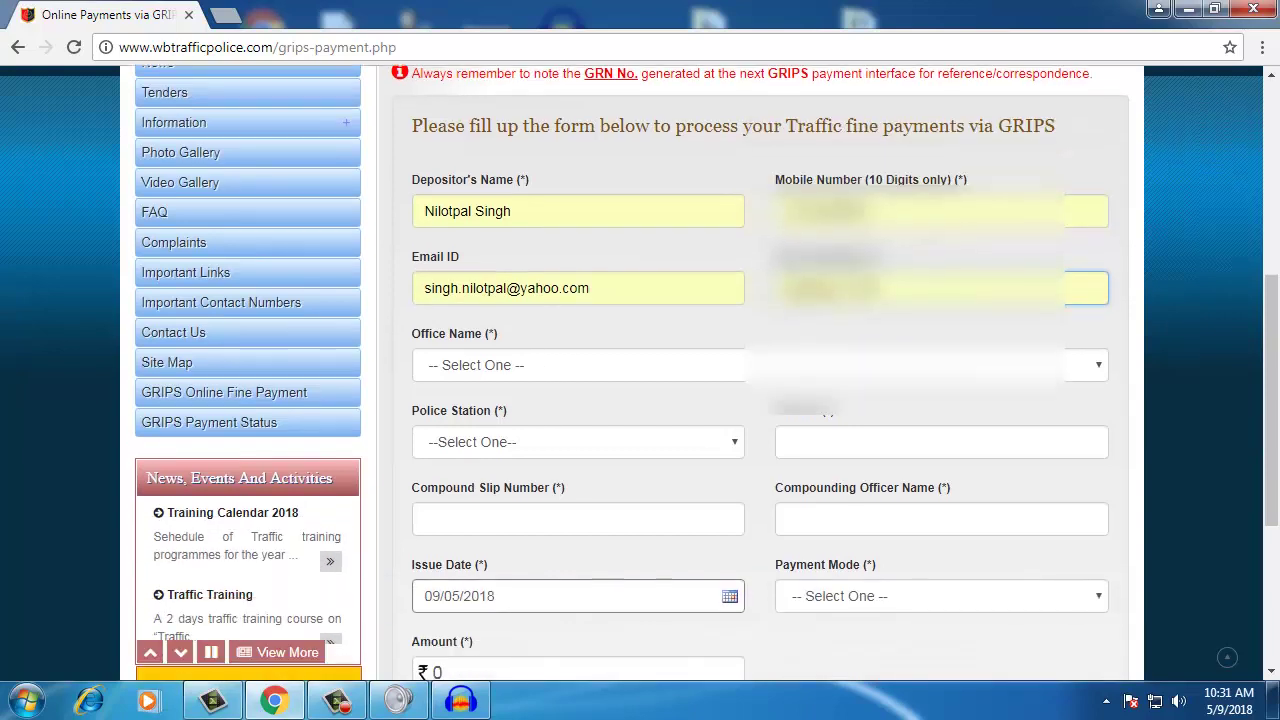
click(760, 365)
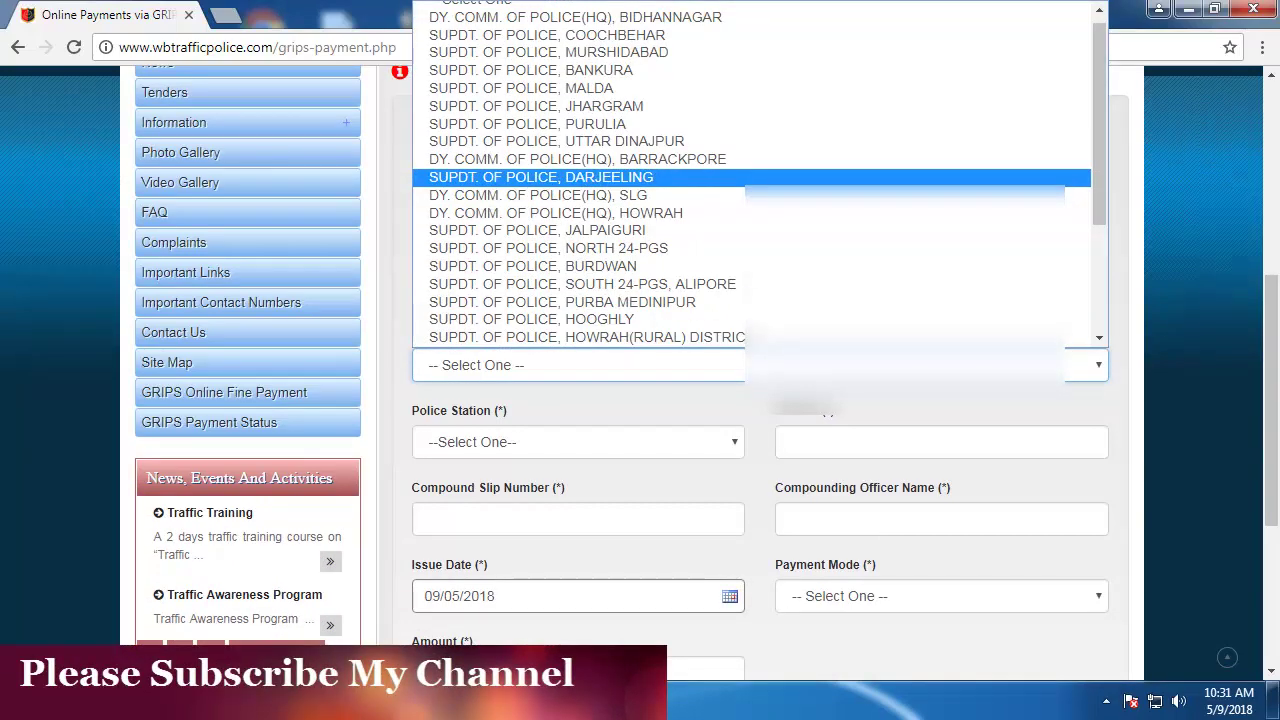
drag(1271, 400, 1271, 323)
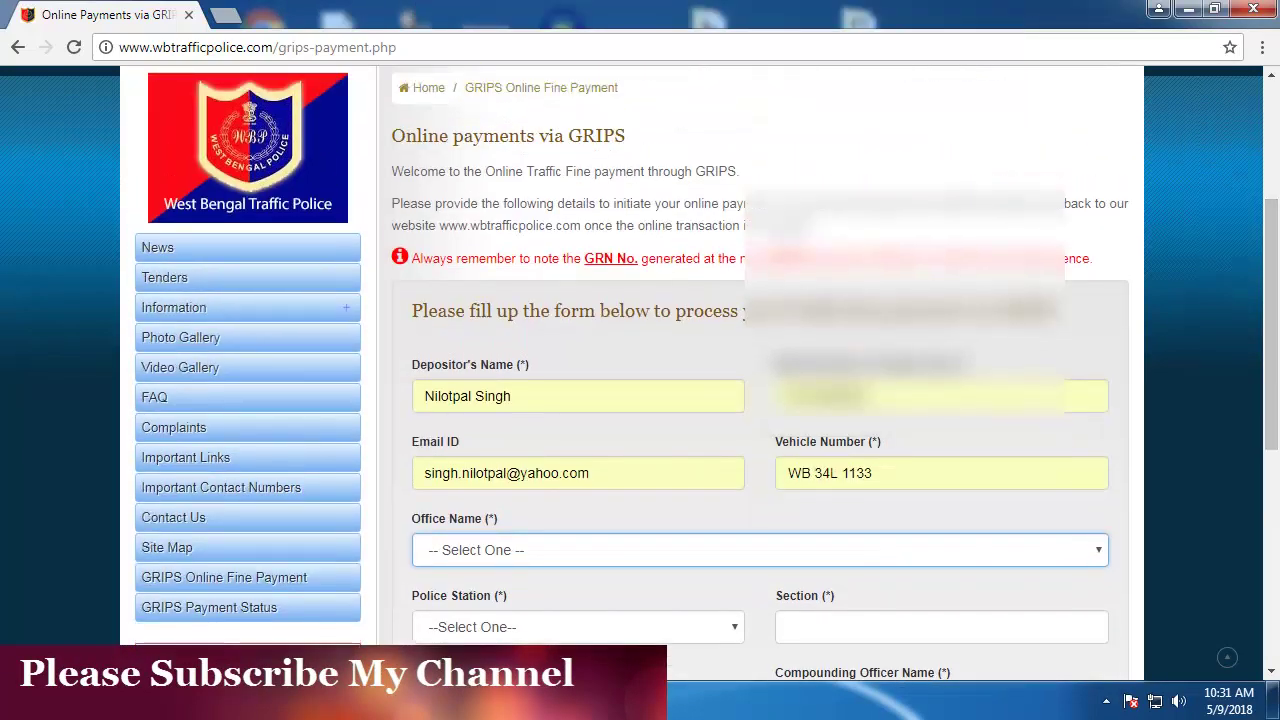
key(alt+Down)
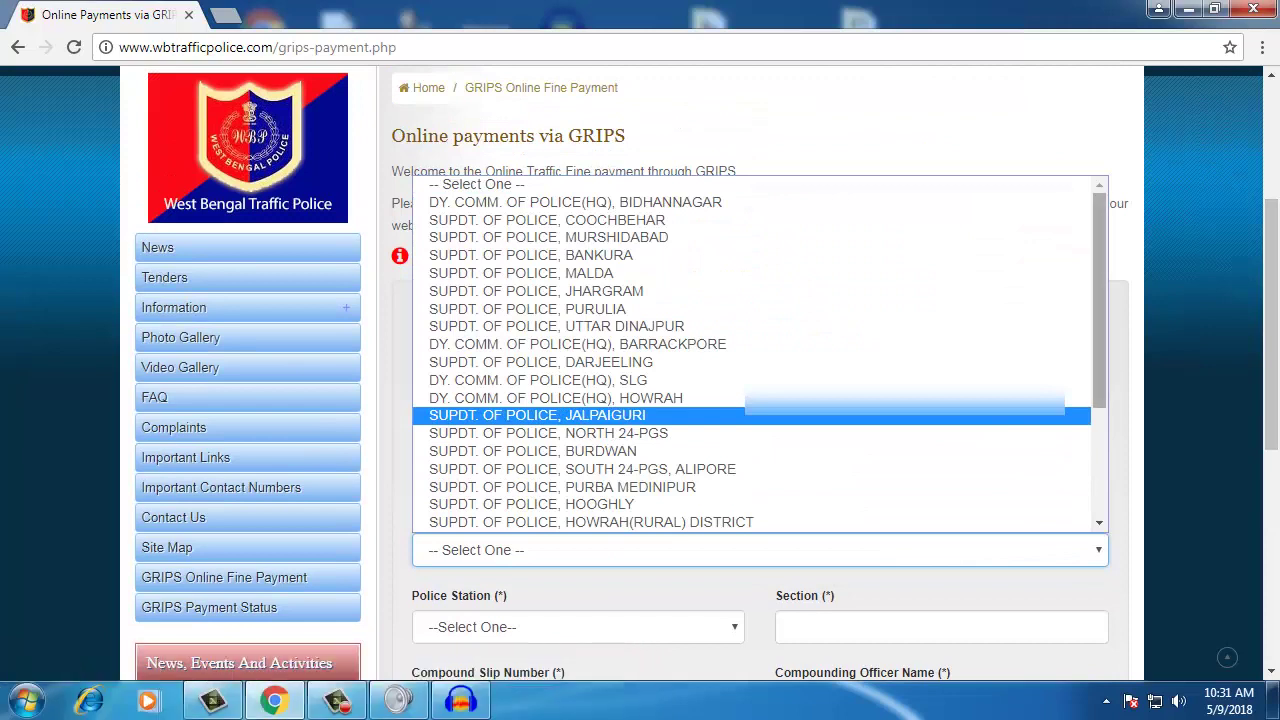
mouse_move(1099, 300)
mouse_down()
mouse_move(1099, 394)
mouse_move(1099, 311)
mouse_up()
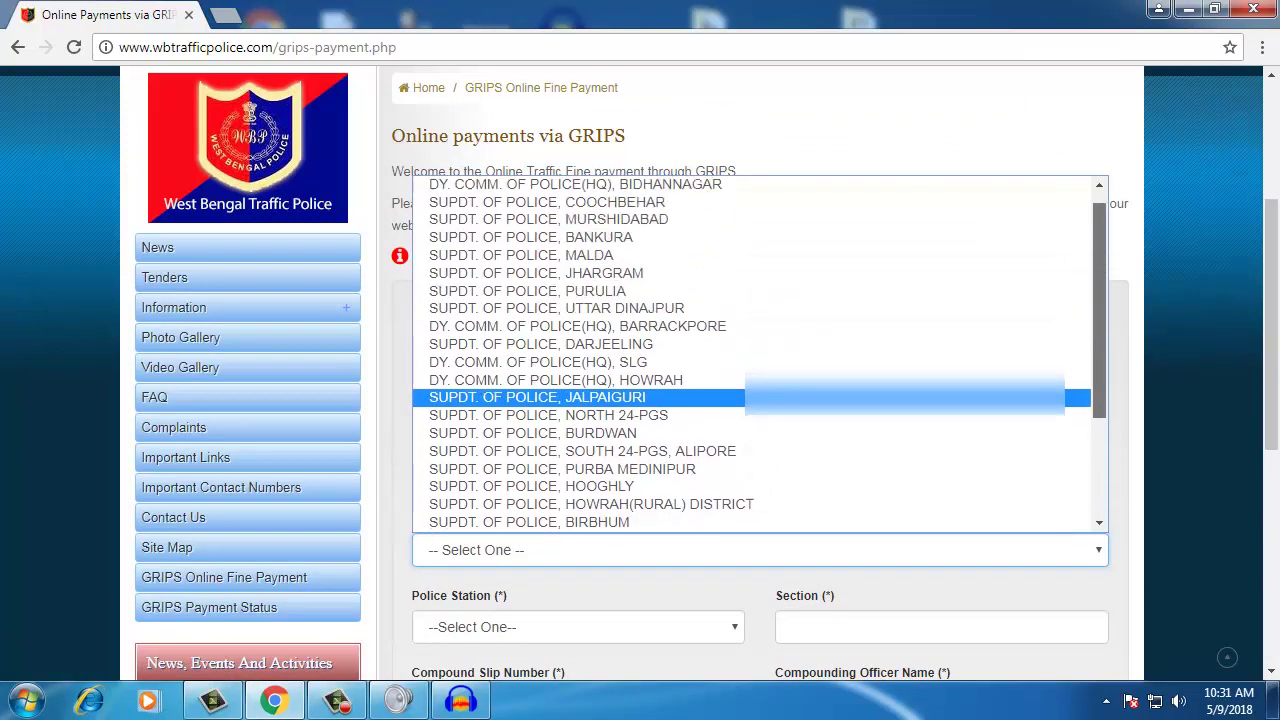
scroll(760, 400, up, 1)
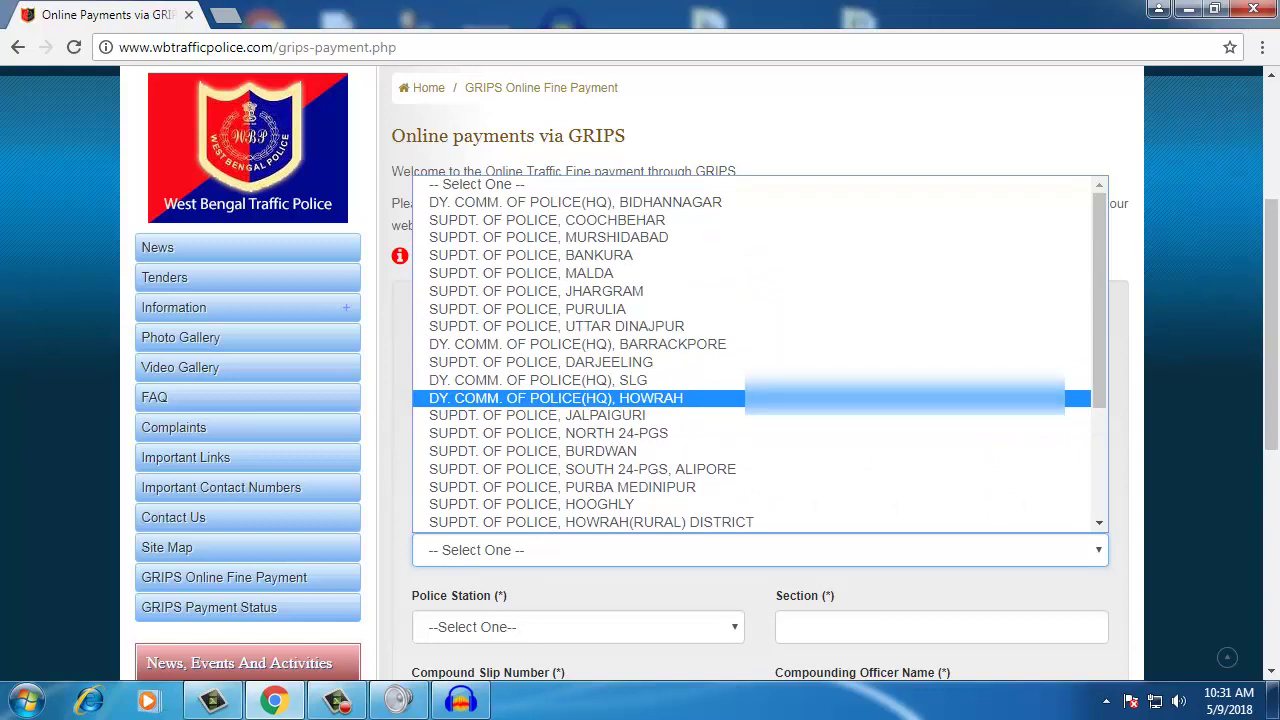
click(760, 398)
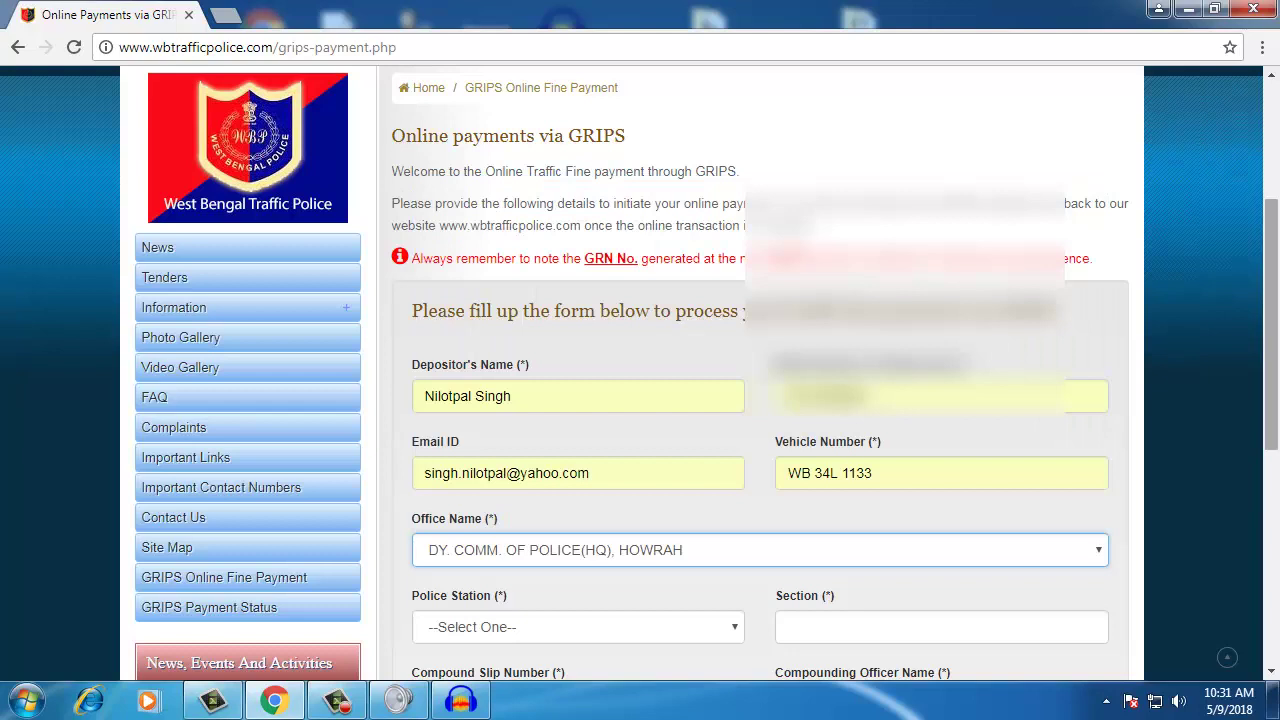
- Look through the available police stations and set the police station to Howrah PS
scroll(640, 400, down, 2)
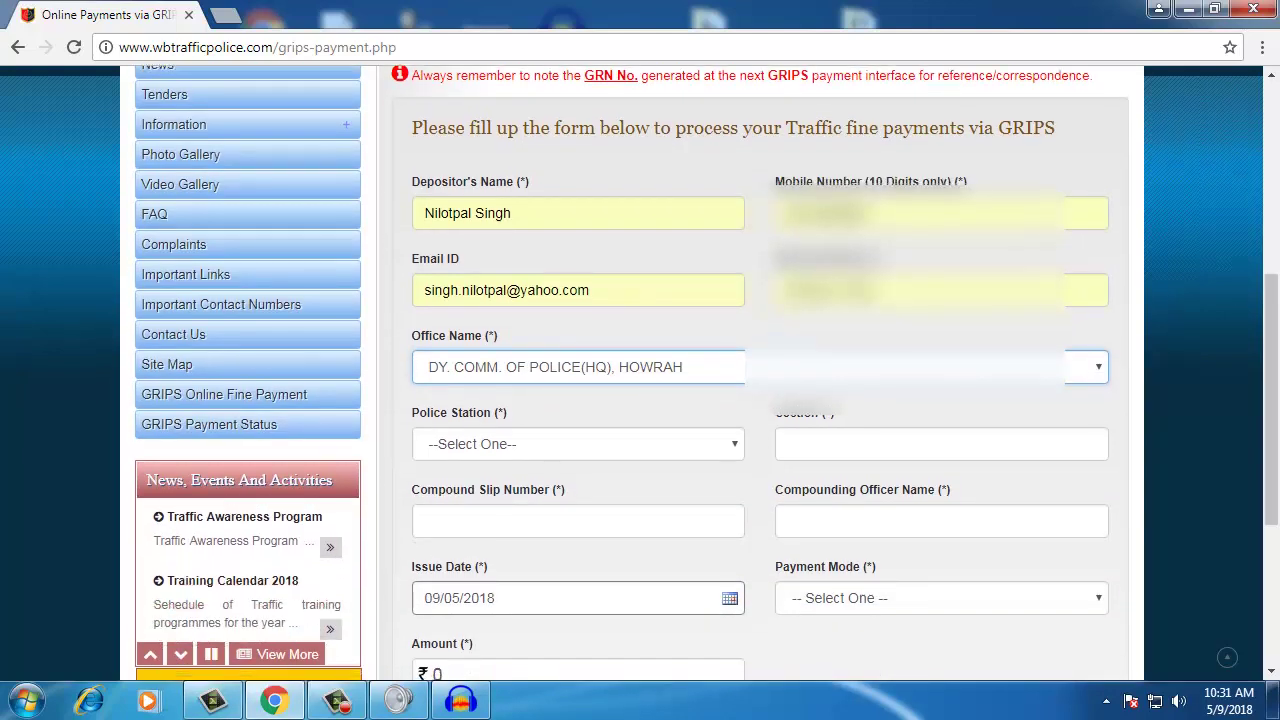
click(577, 444)
click(577, 444)
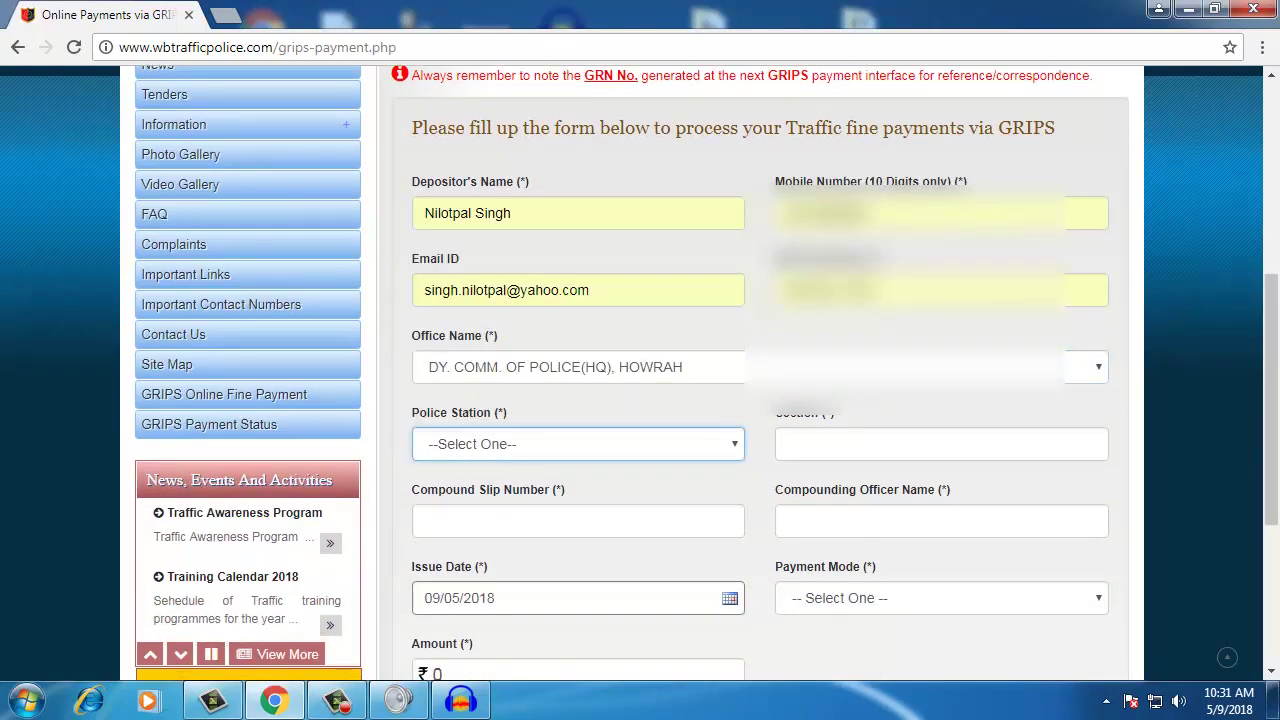
click(577, 444)
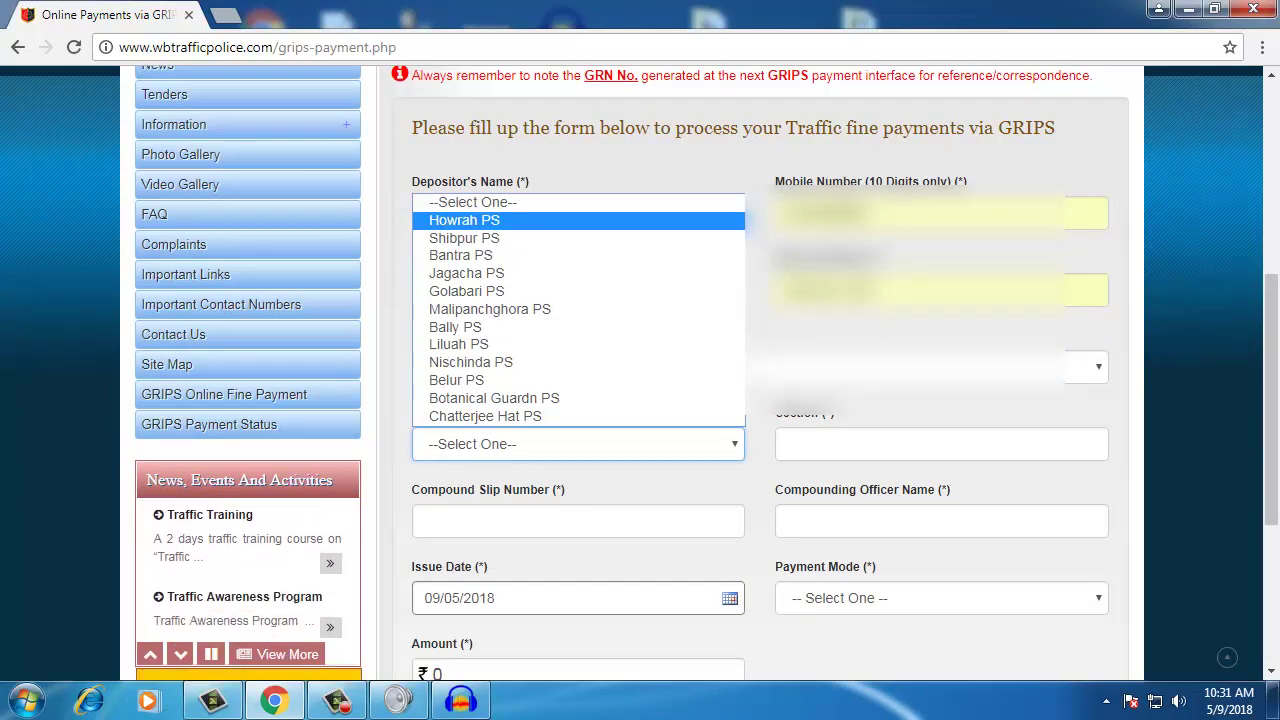
key(Down)
key(Down)
key(Down)
key(Down)
key(Down)
key(Down)
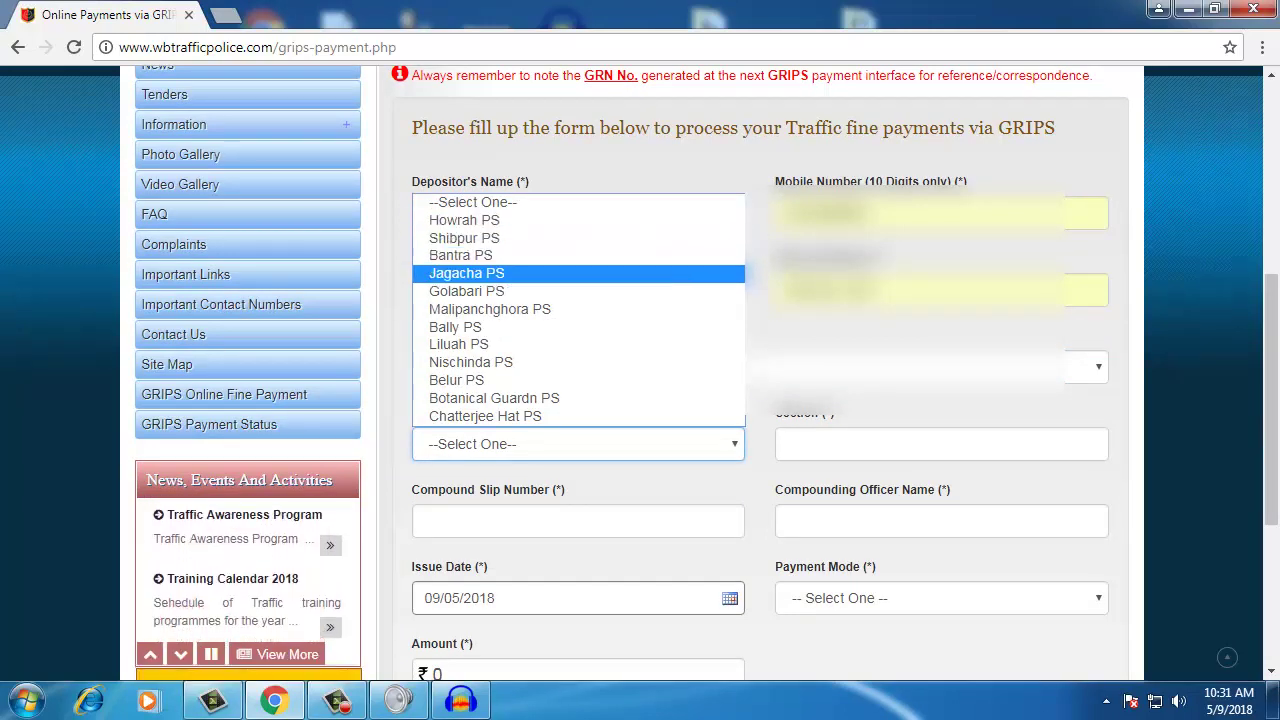
key(Down)
key(Down)
key(Down)
key(Down)
key(Down)
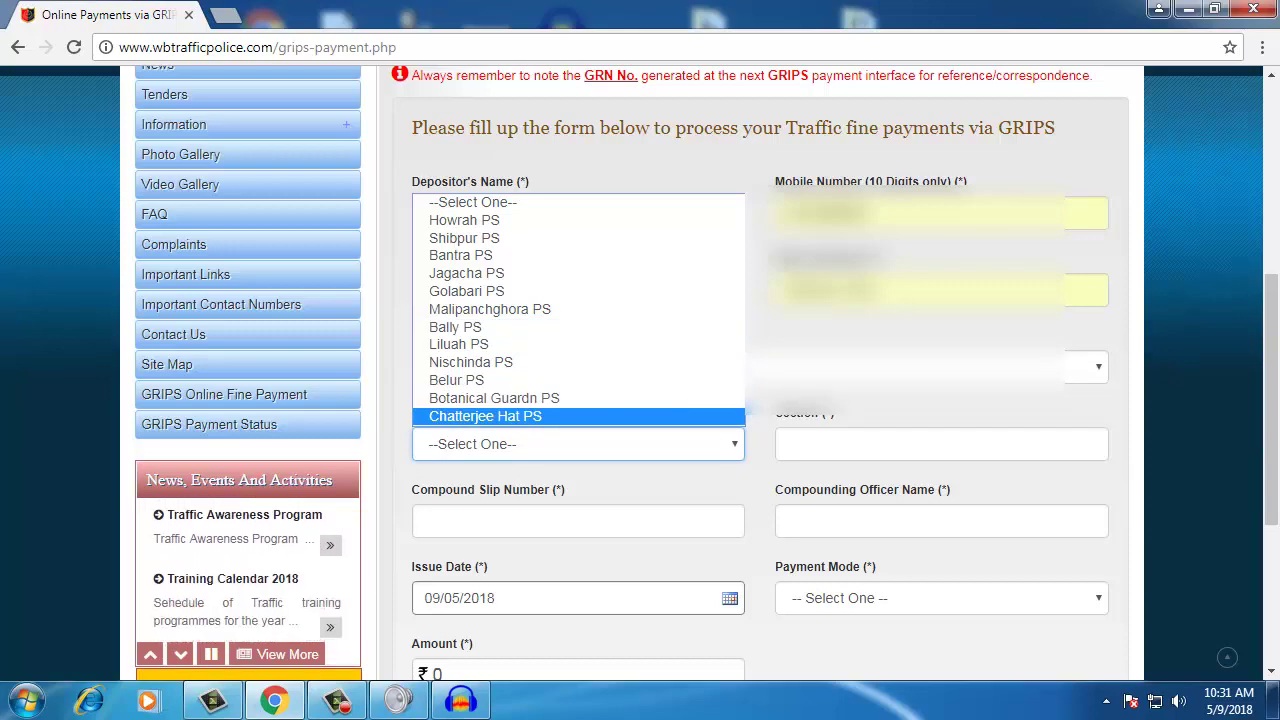
key(Up)
key(Up)
key(Up)
key(Up)
key(Up)
key(Up)
key(Up)
key(Up)
key(Up)
key(Up)
key(Up)
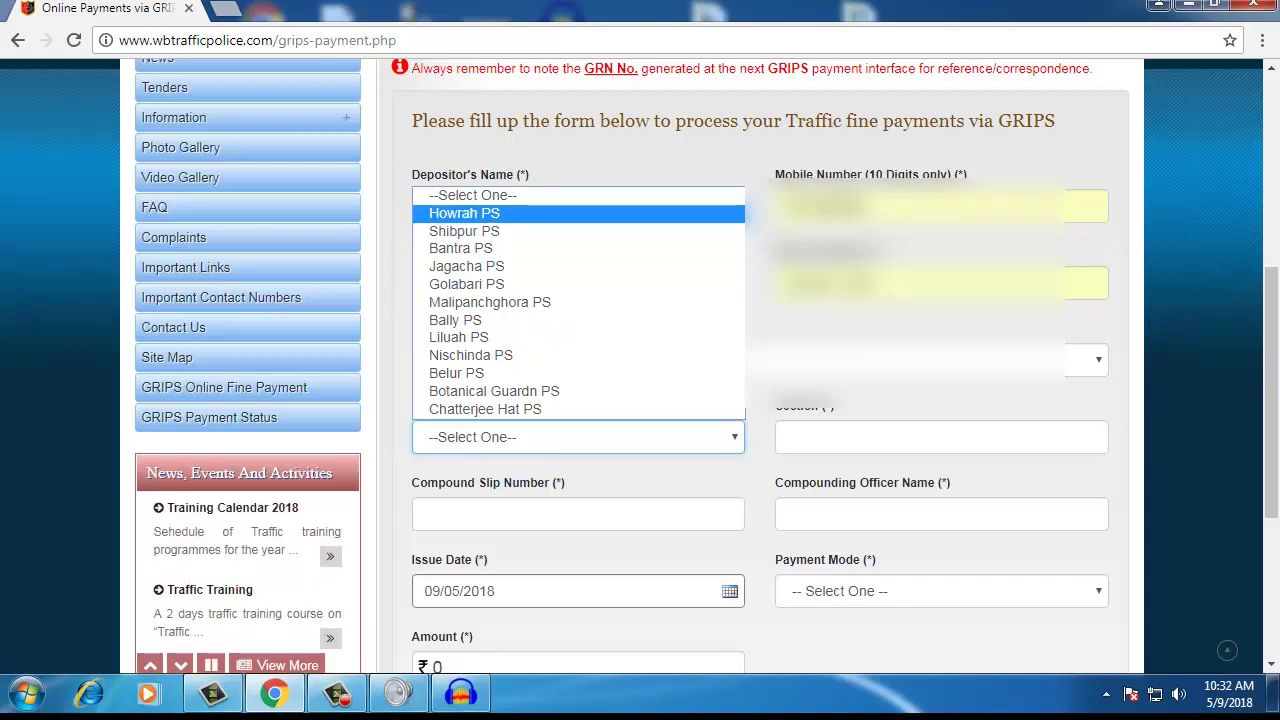
click(464, 213)
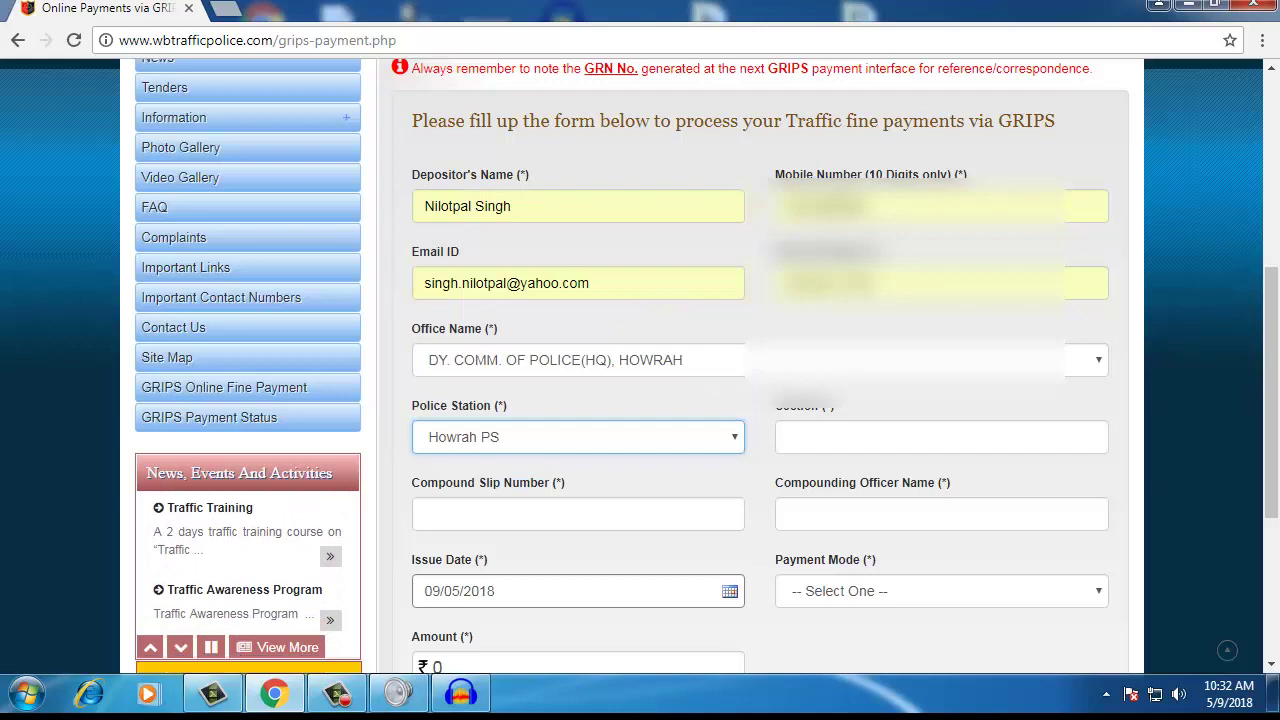
- Set the section to 129/177 and enter the compound slip number from the saved suggestion
scroll(707, 366, down, 1)
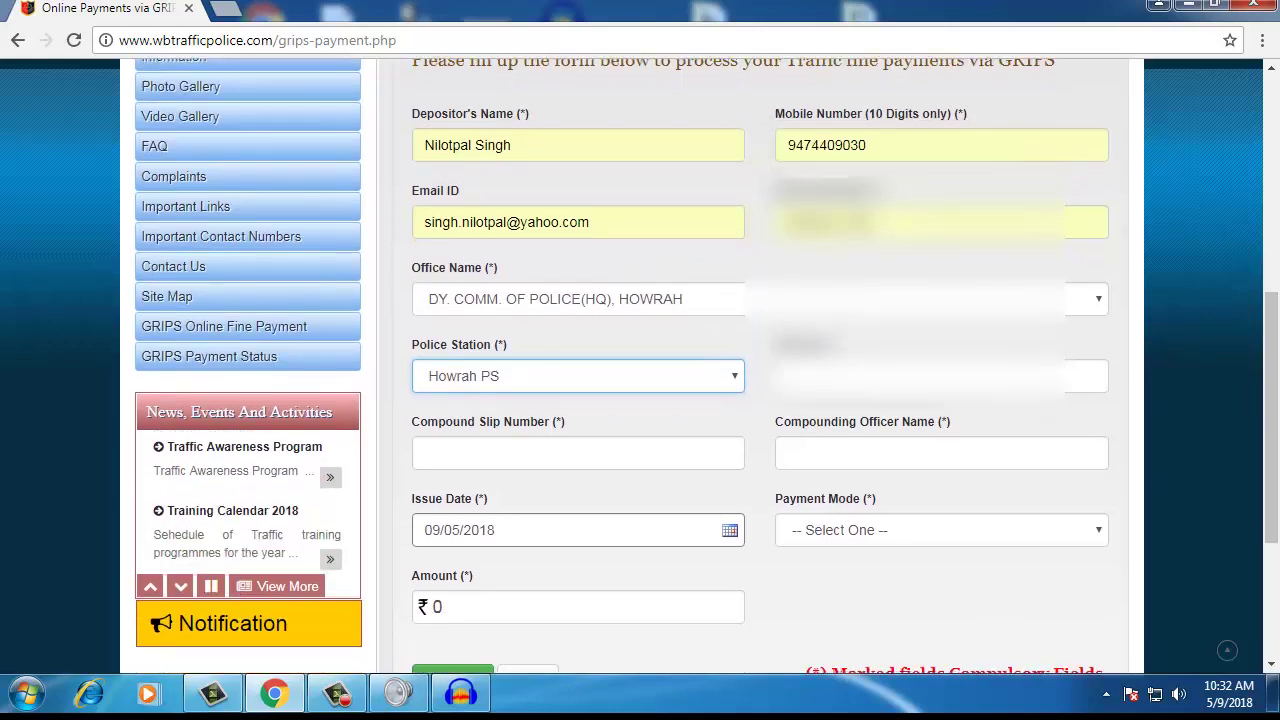
key(Tab)
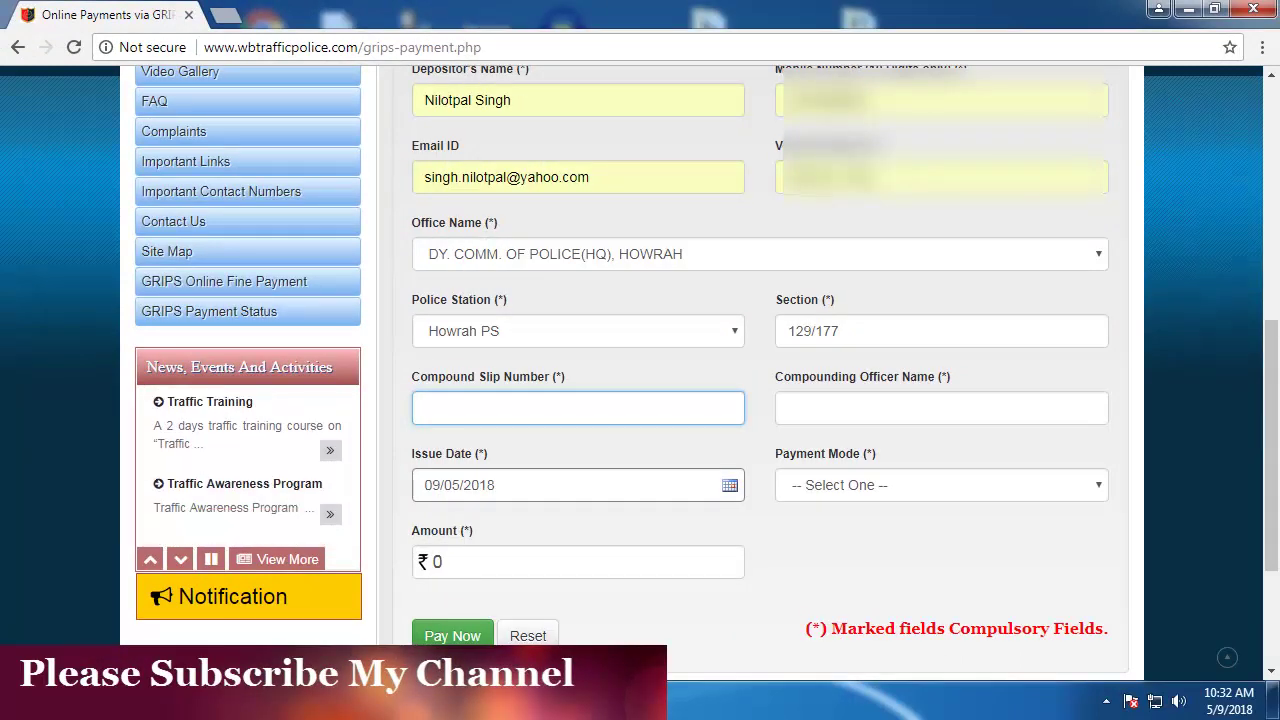
text(1)
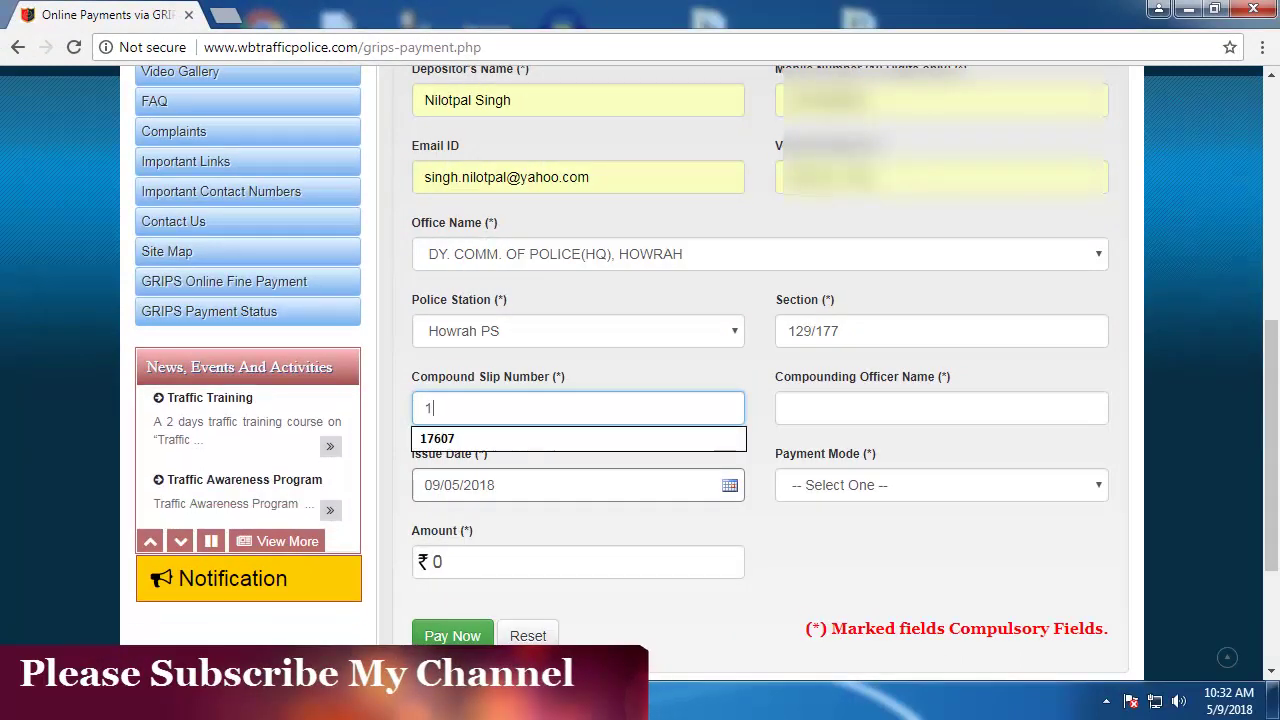
key(Down)
key(Return)
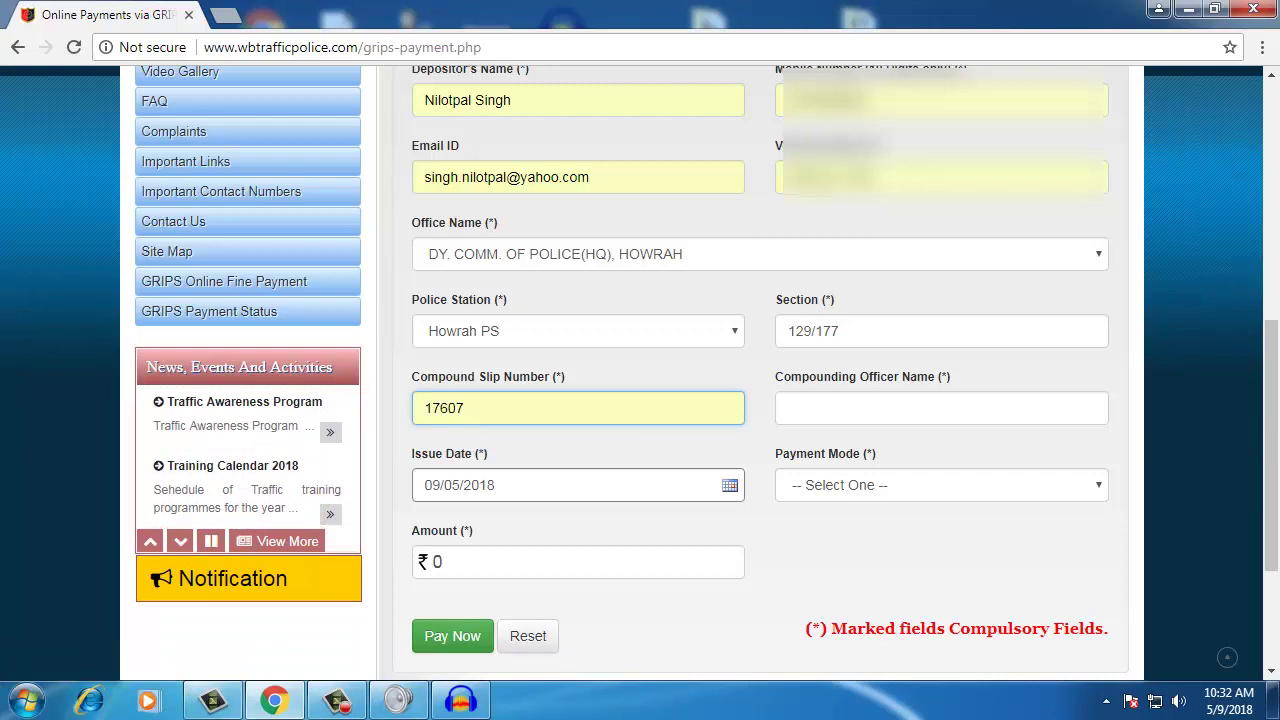
- Enter the compounding officer's name from the saved suggestion and set the issue date to 04/05/2018
click(788, 408)
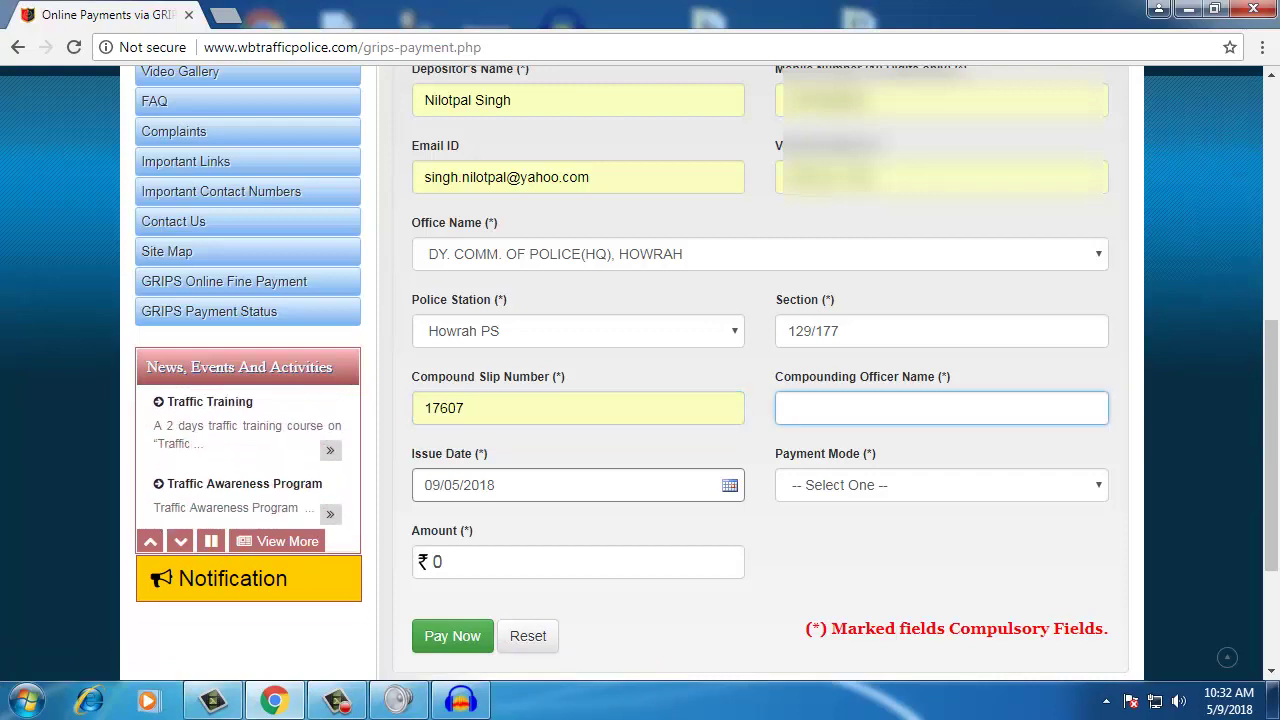
key(Down)
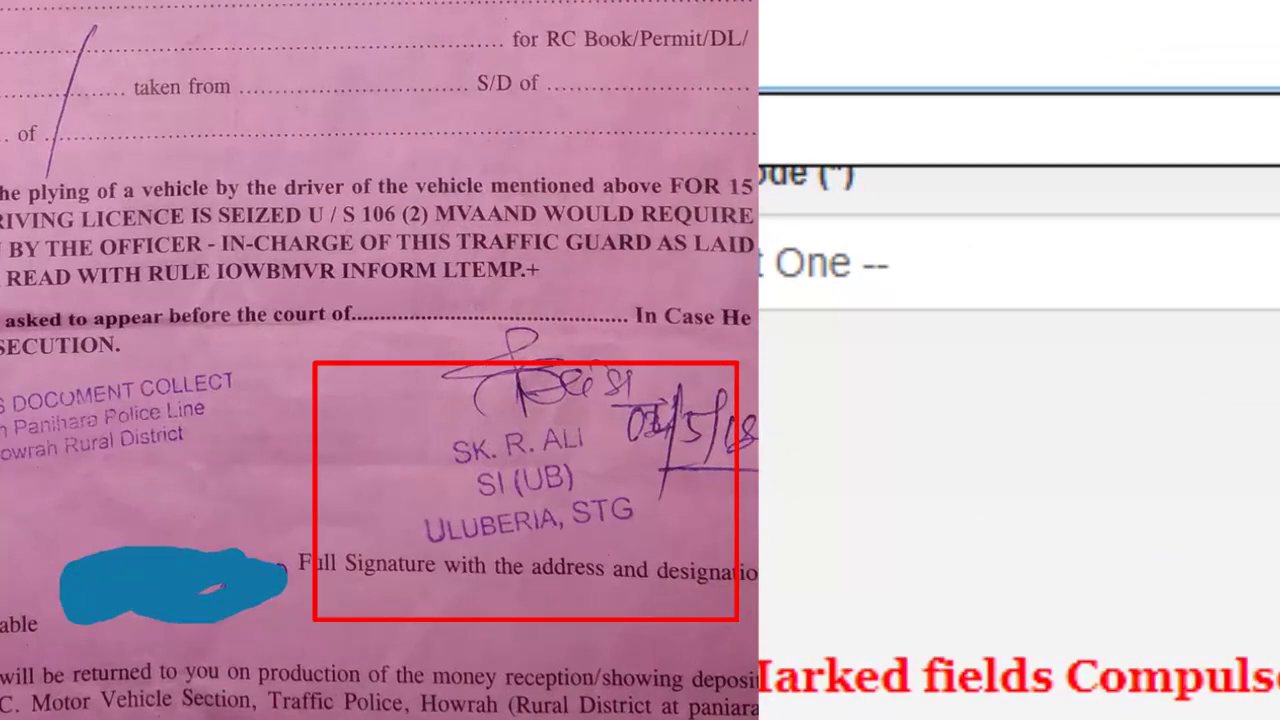
key(Return)
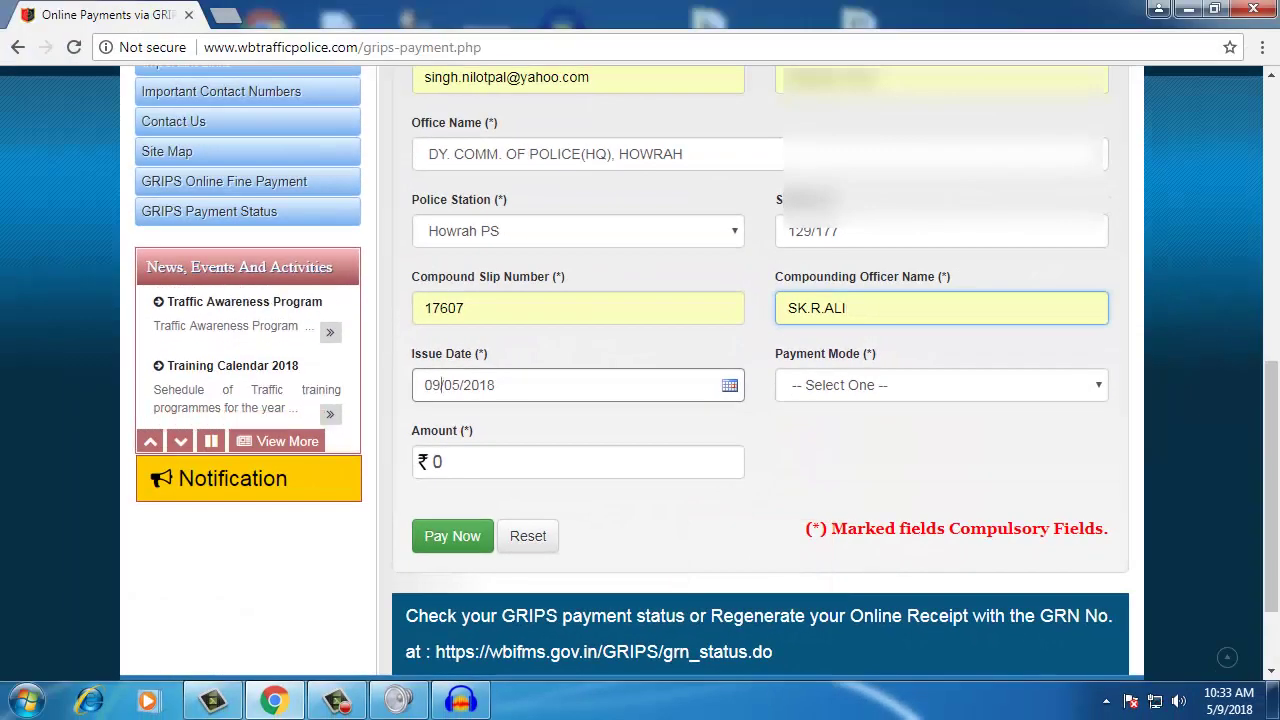
click(441, 385)
key(BackSpace)
text(4)
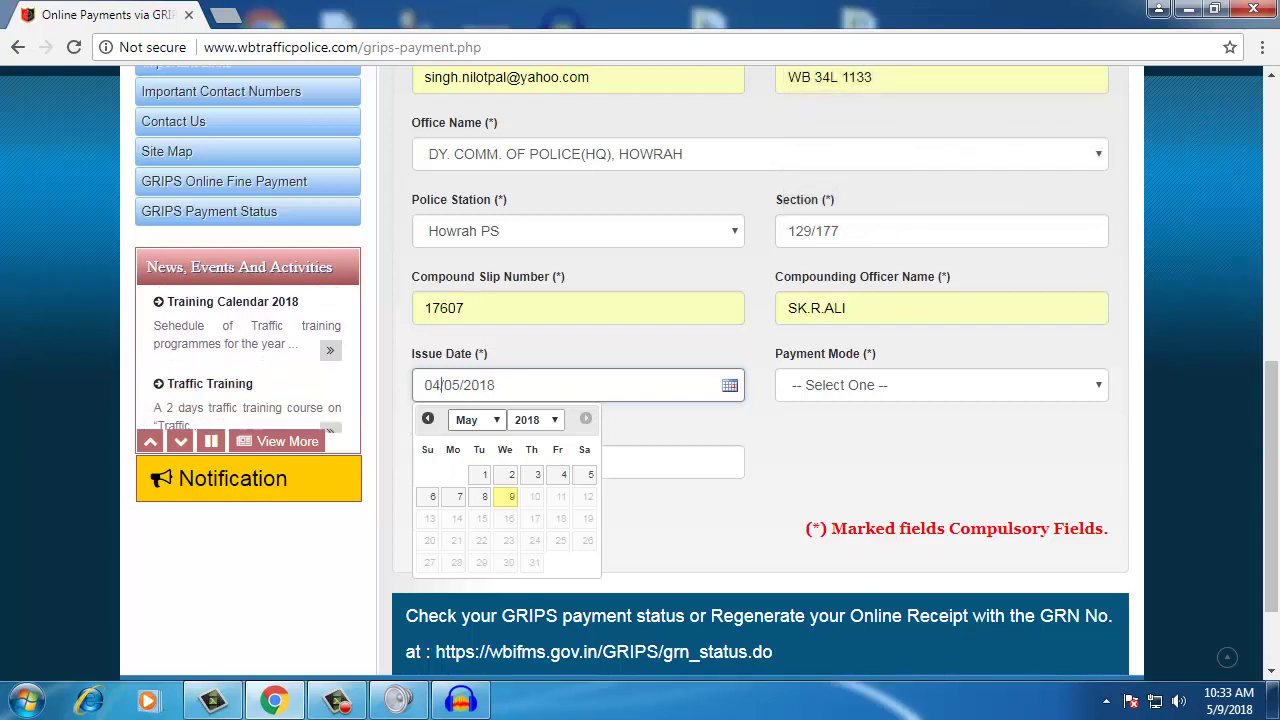
key(Escape)
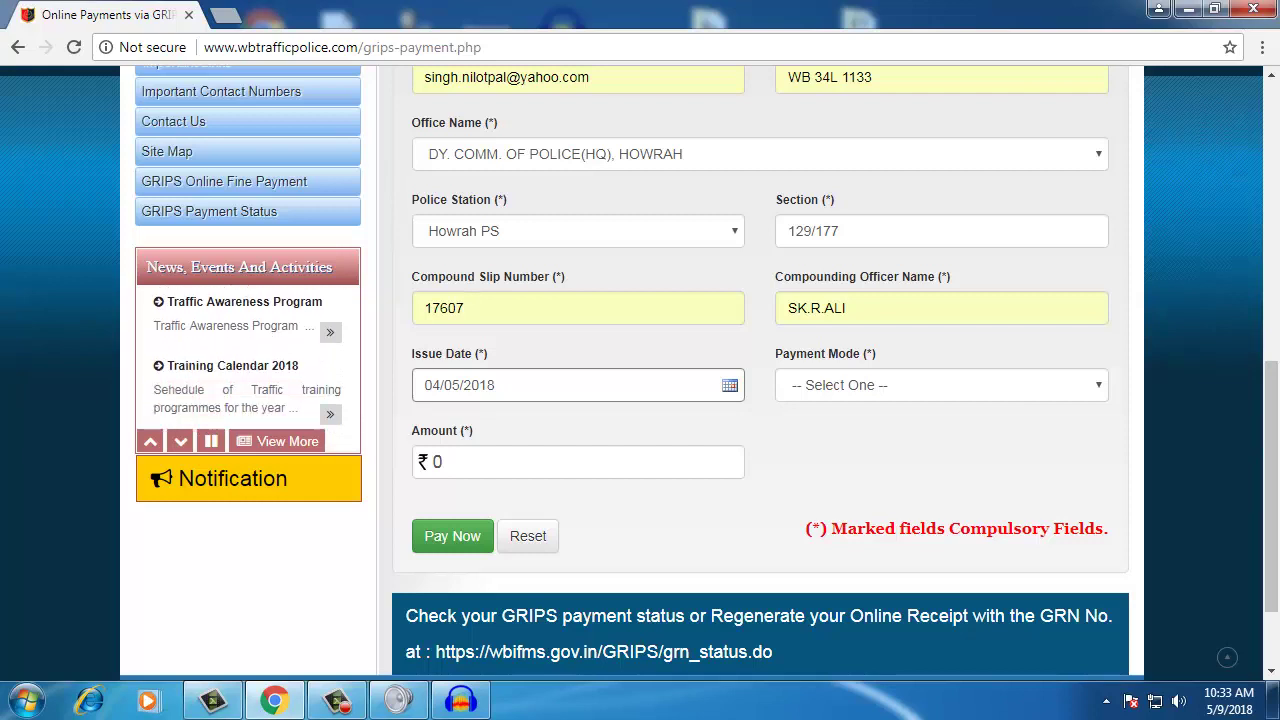
- Look through the available payment modes and set the payment mode to Debit Card Payment
click(940, 385)
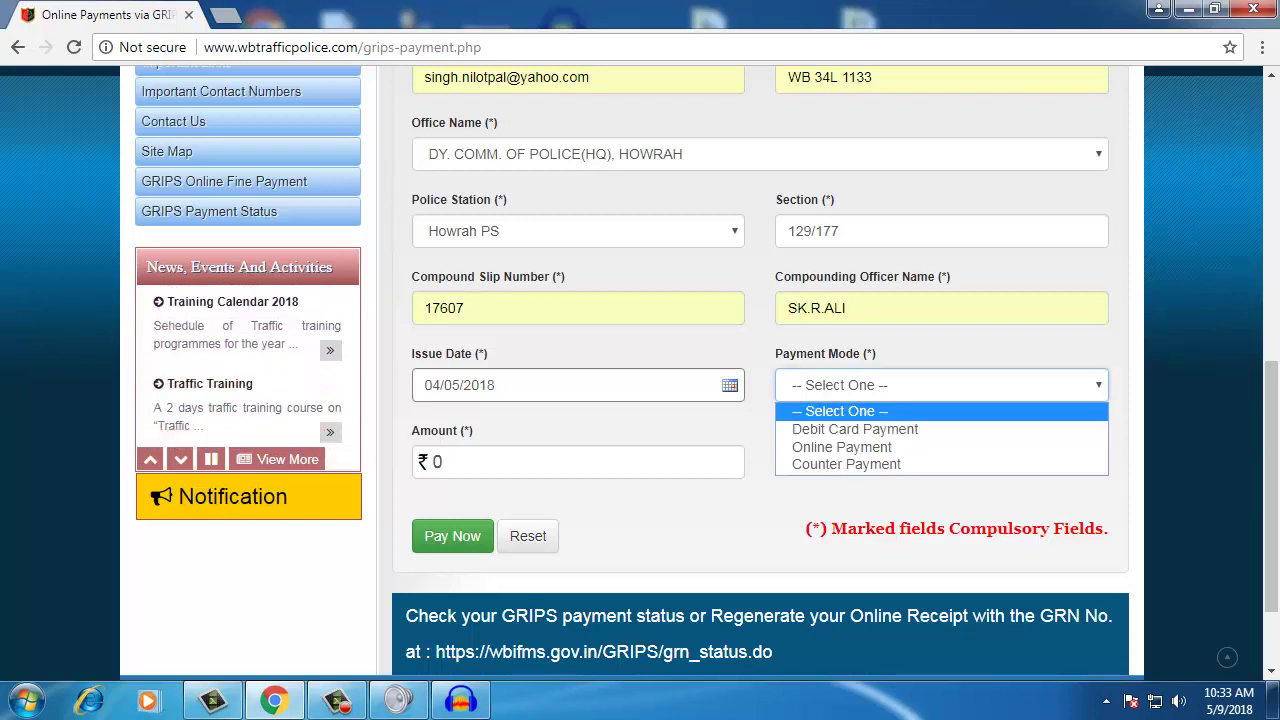
key(Down)
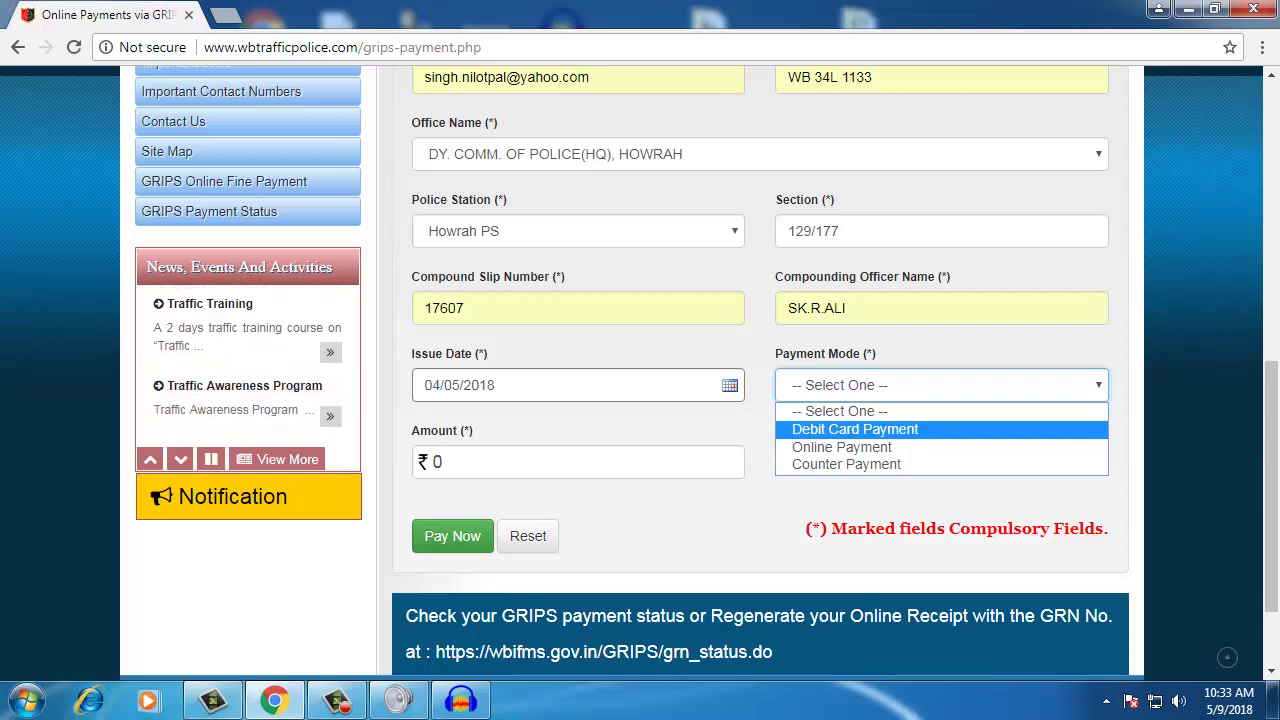
key(Down)
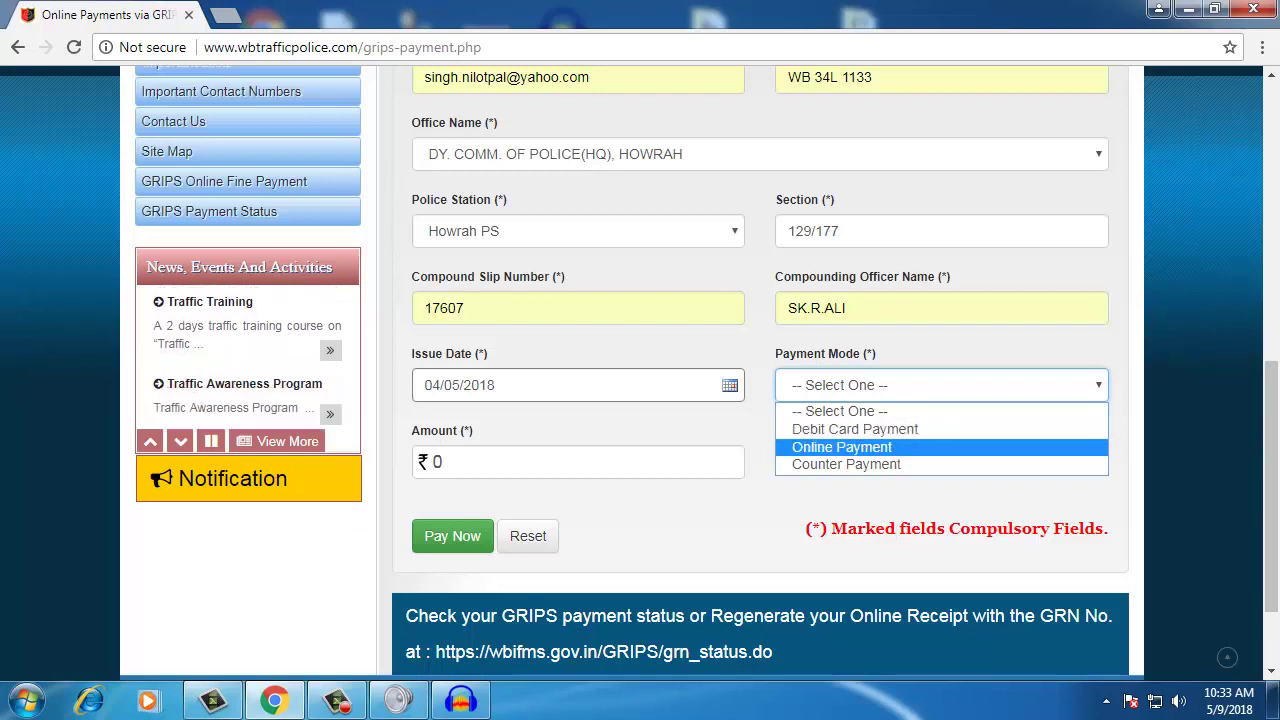
key(Down)
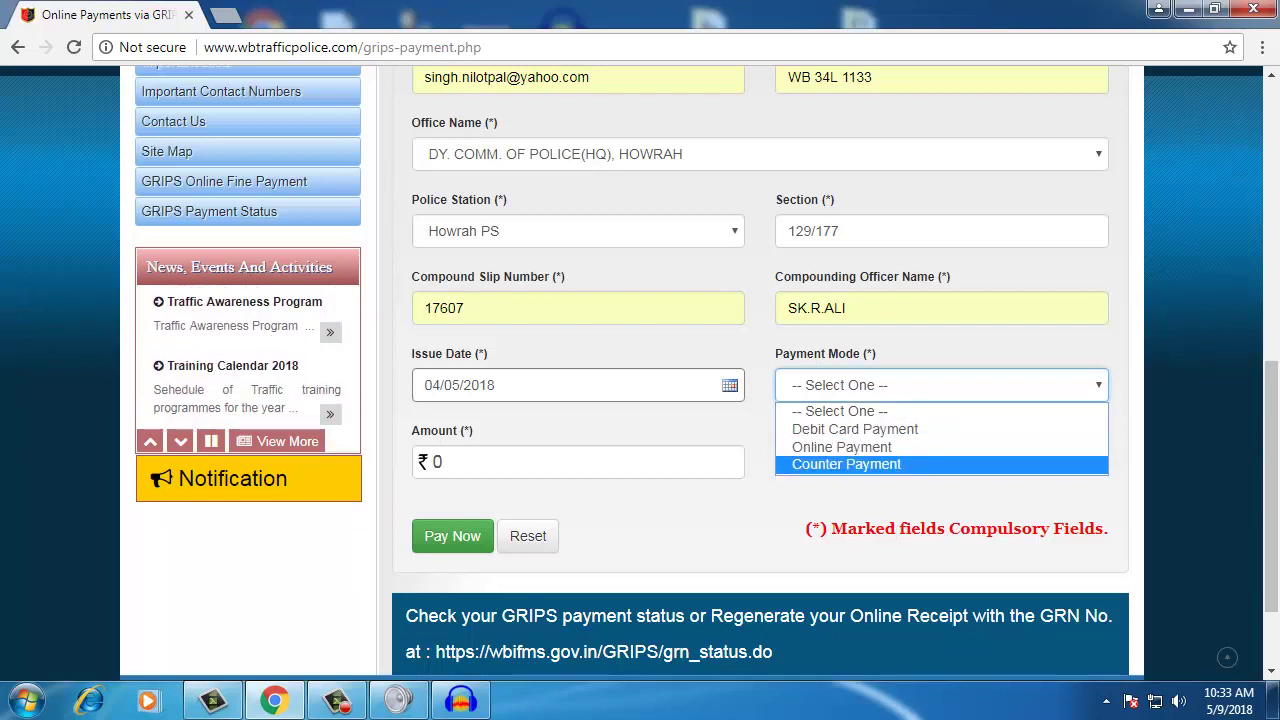
key(Escape)
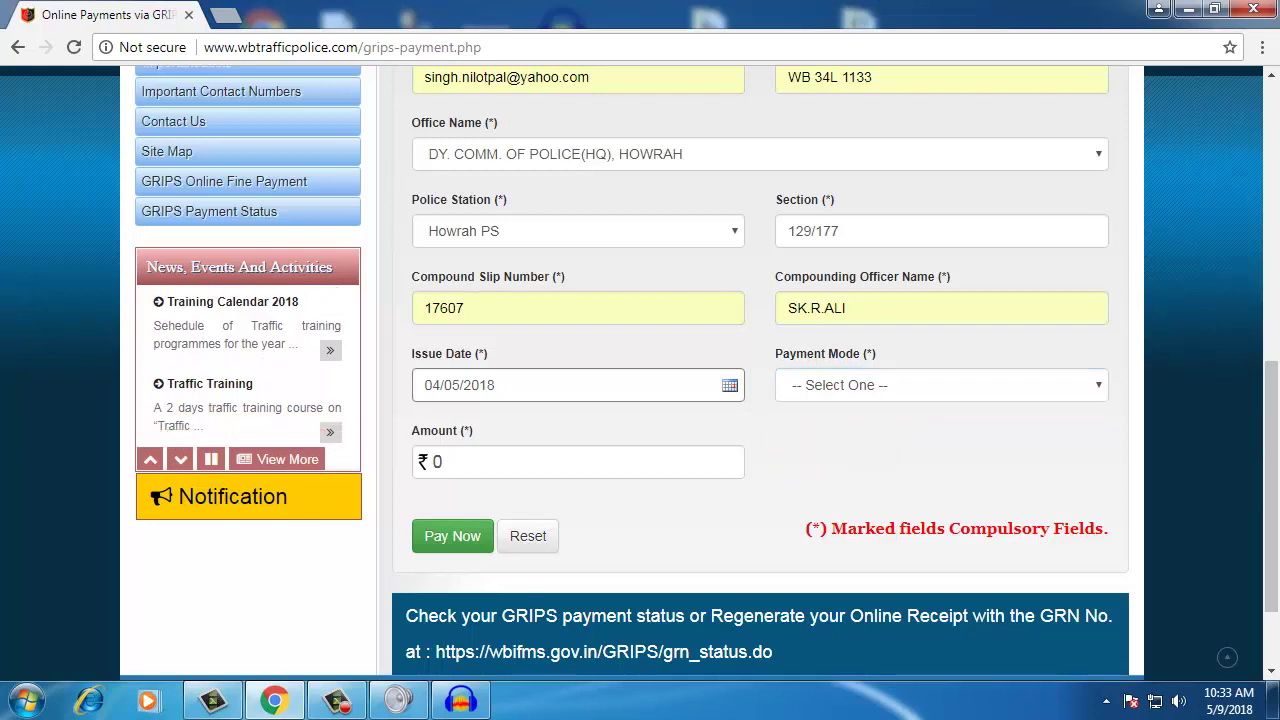
key(alt+Down)
key(Down)
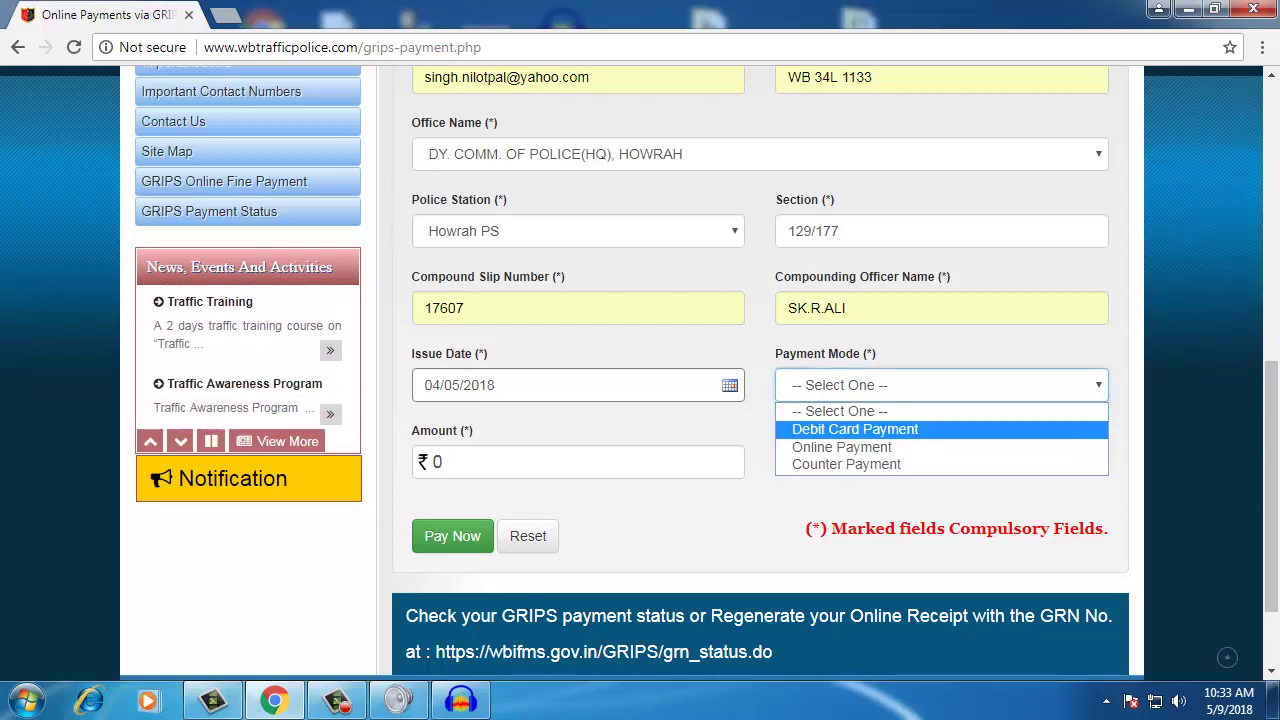
key(Return)
- Go through the saved amount suggestions and set the fine amount to 100
drag(1271, 486, 1271, 496)
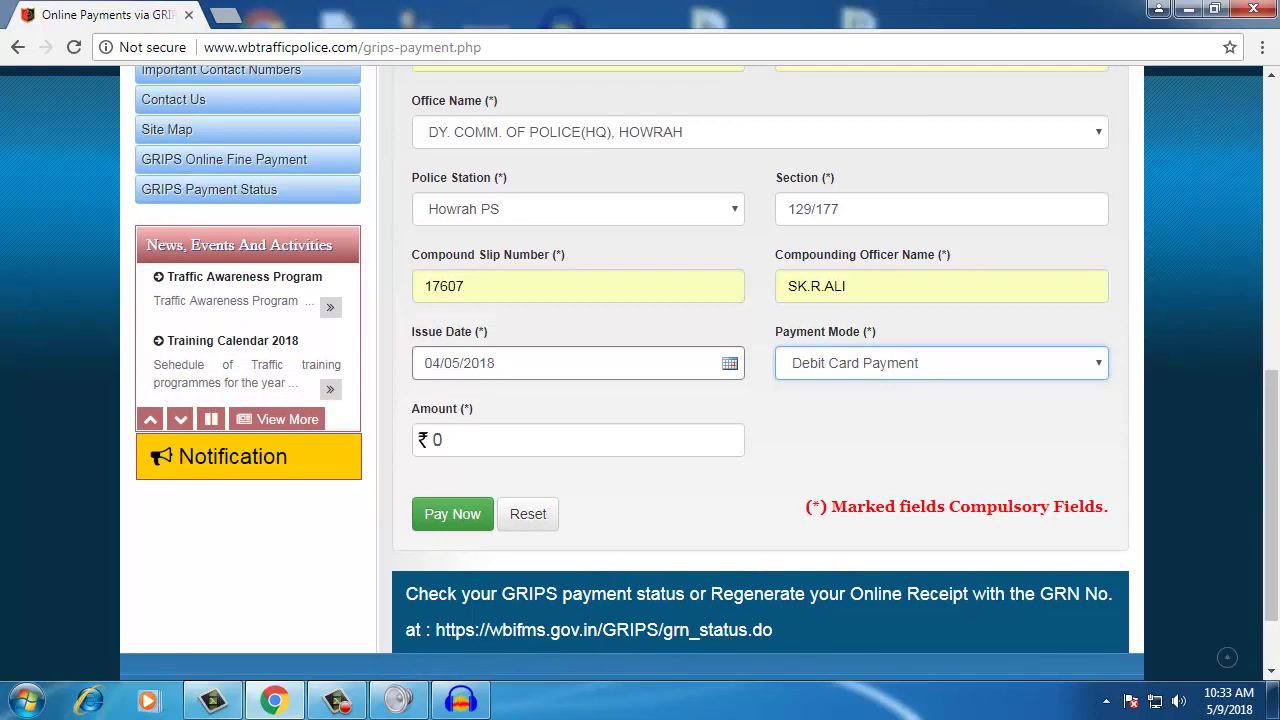
key(Tab)
key(BackSpace)
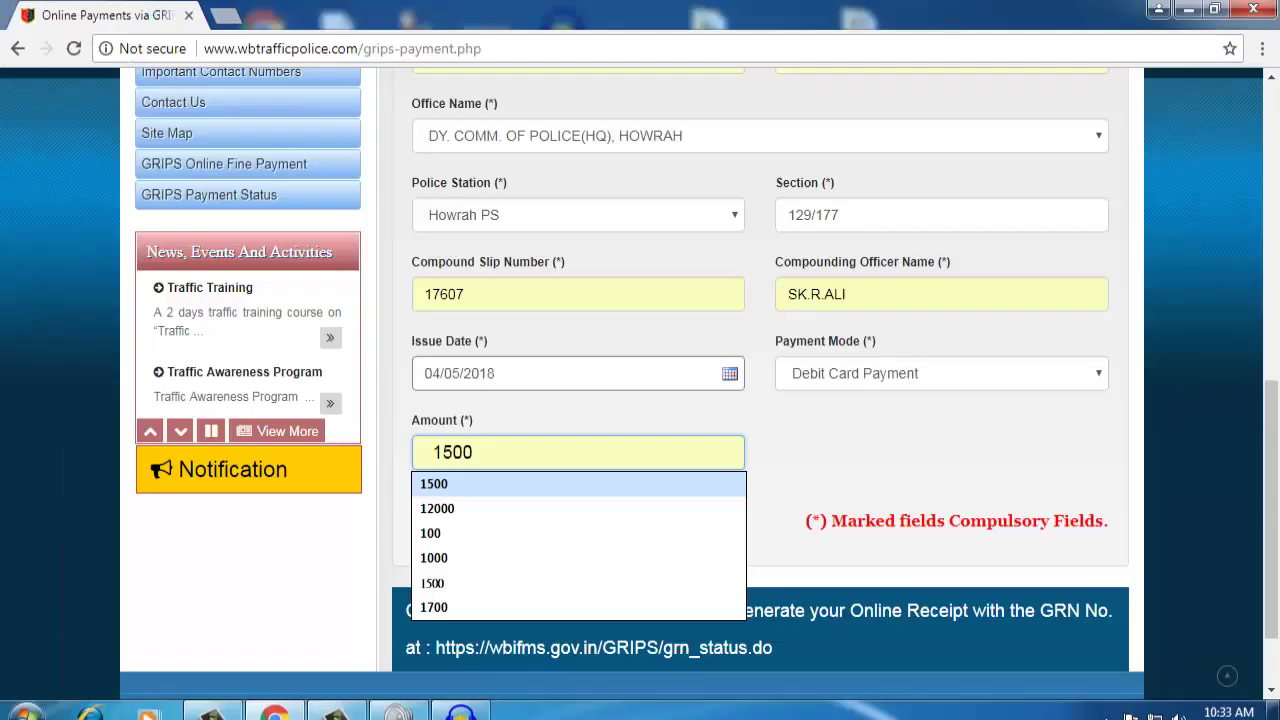
key(Down)
key(Down)
key(Down)
key(Down)
key(Down)
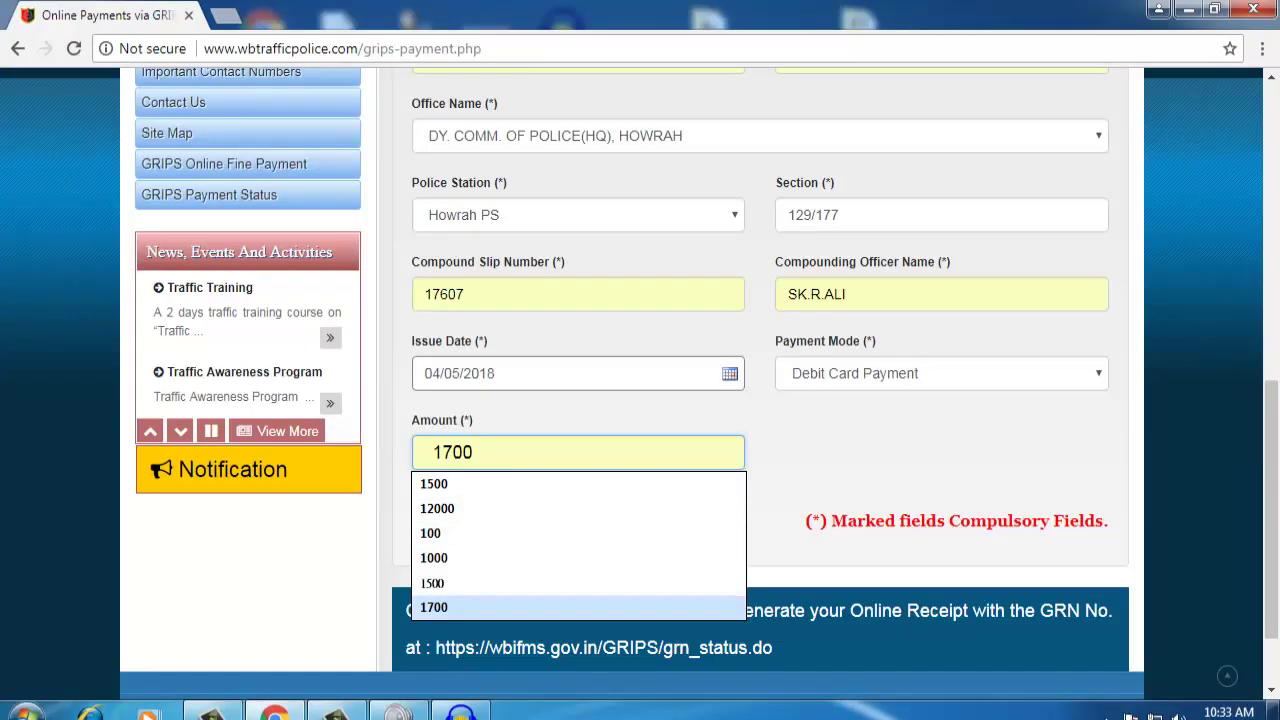
key(Up)
key(Up)
key(Up)
key(Up)
key(Up)
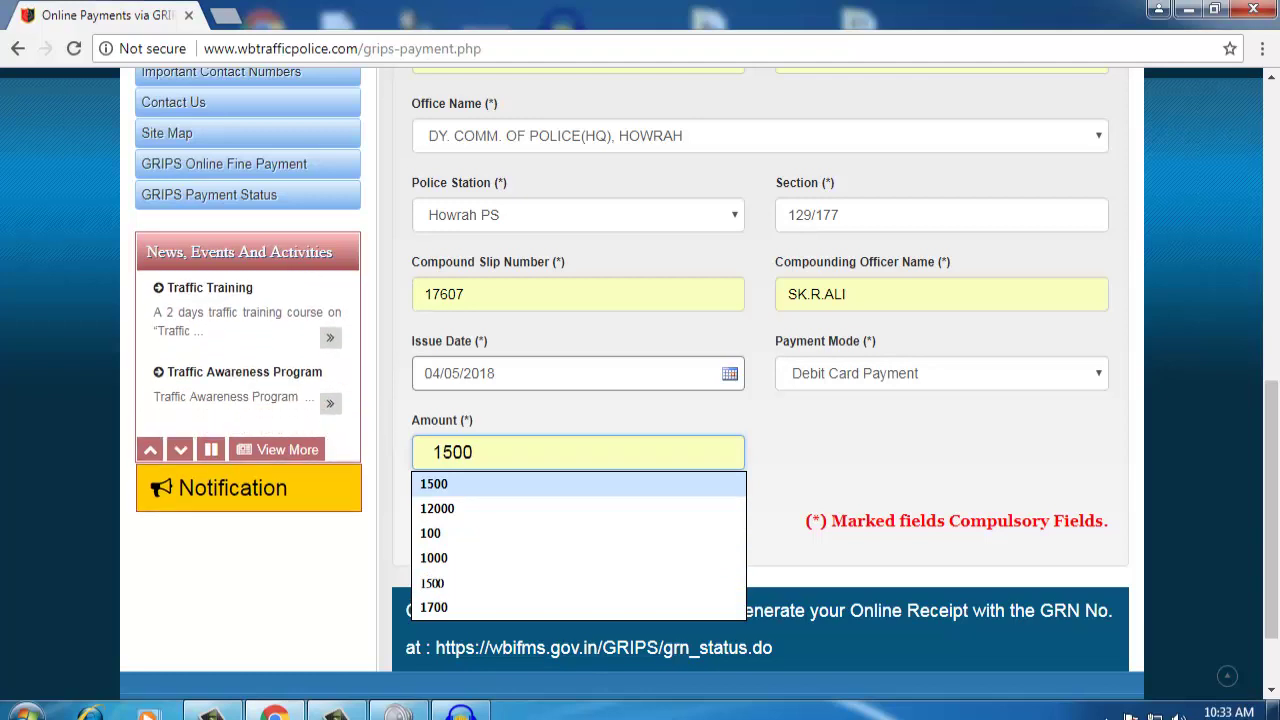
key(Down)
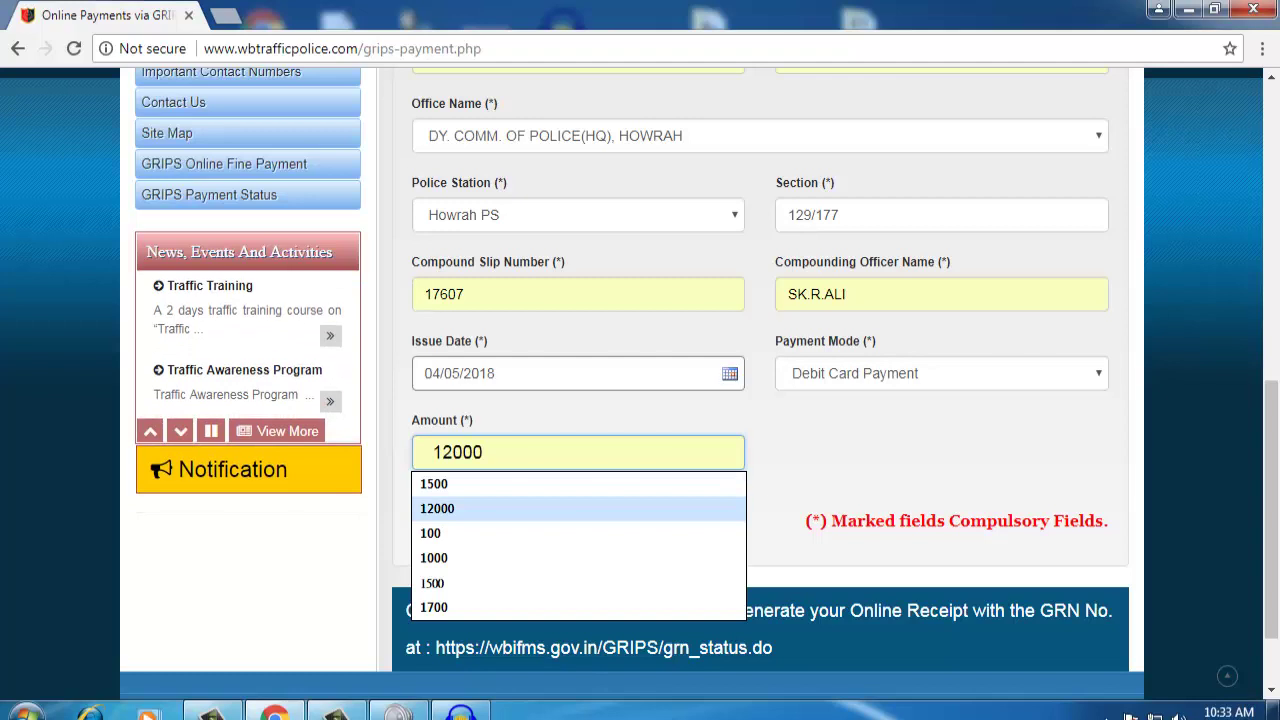
key(Down)
key(Down)
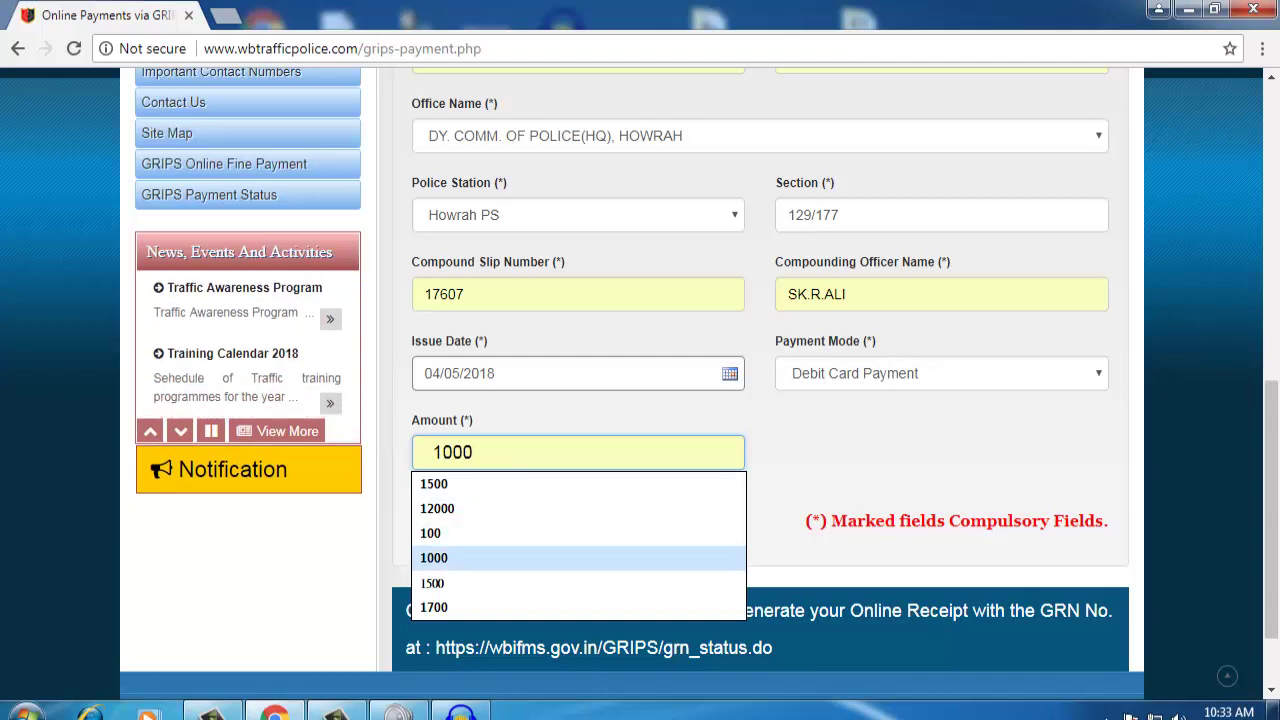
key(Down)
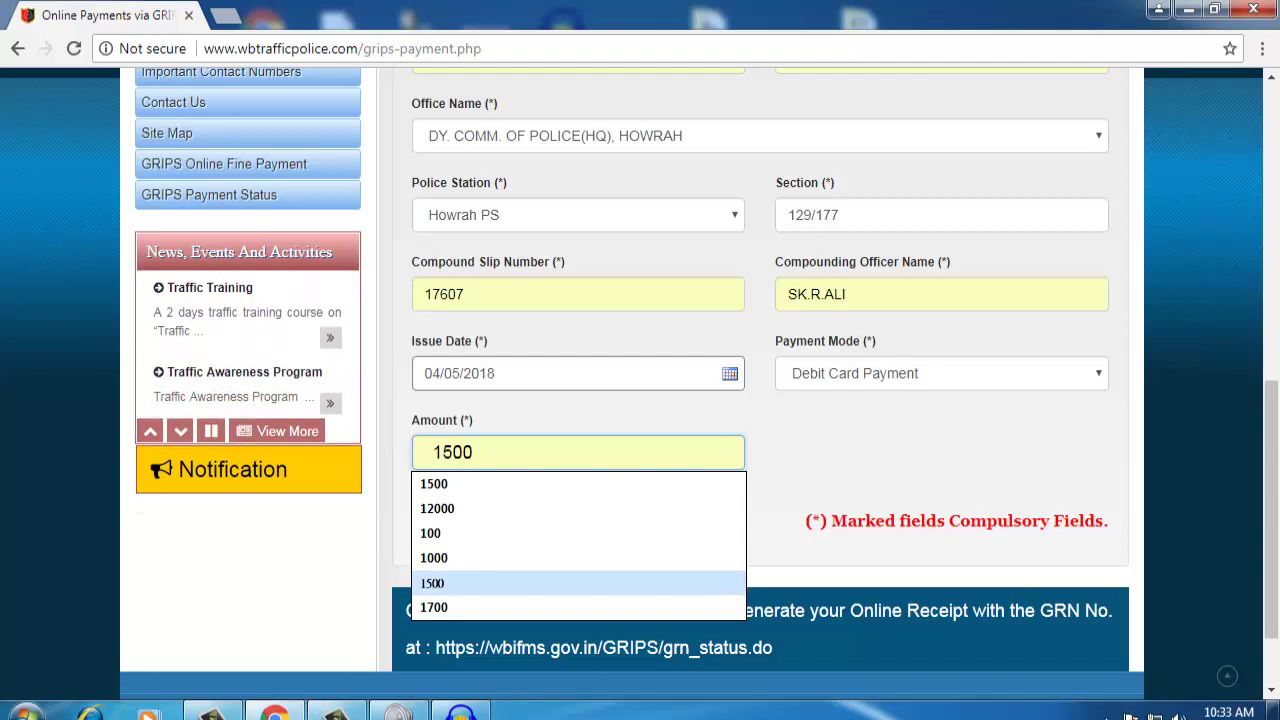
key(Down)
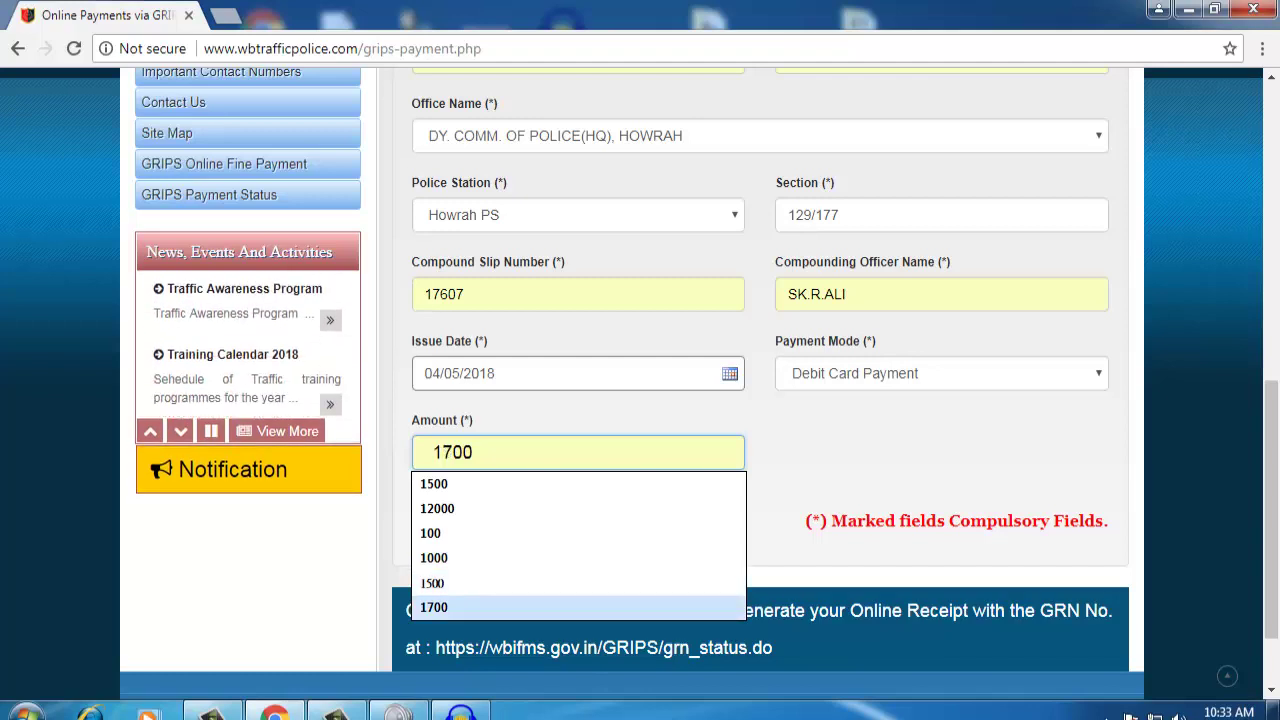
key(Up)
key(Up)
key(Up)
key(Up)
key(Up)
key(Down)
key(Down)
key(Down)
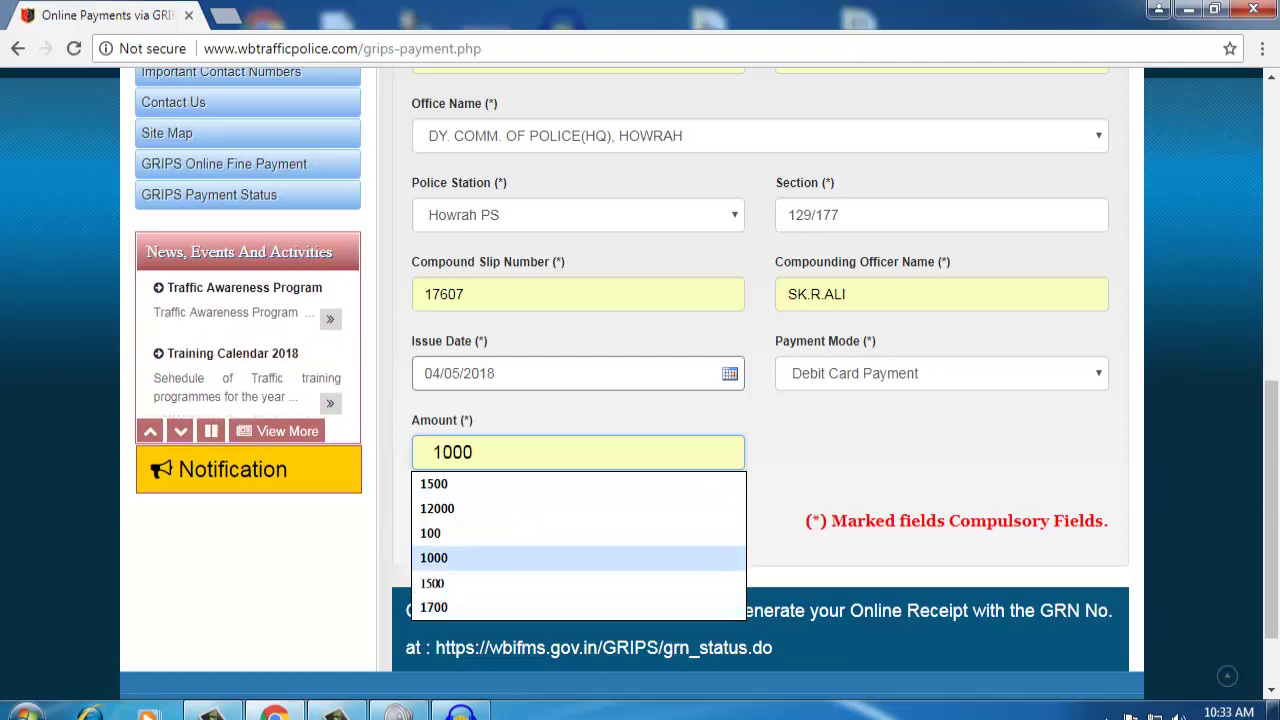
key(Up)
key(Up)
key(Down)
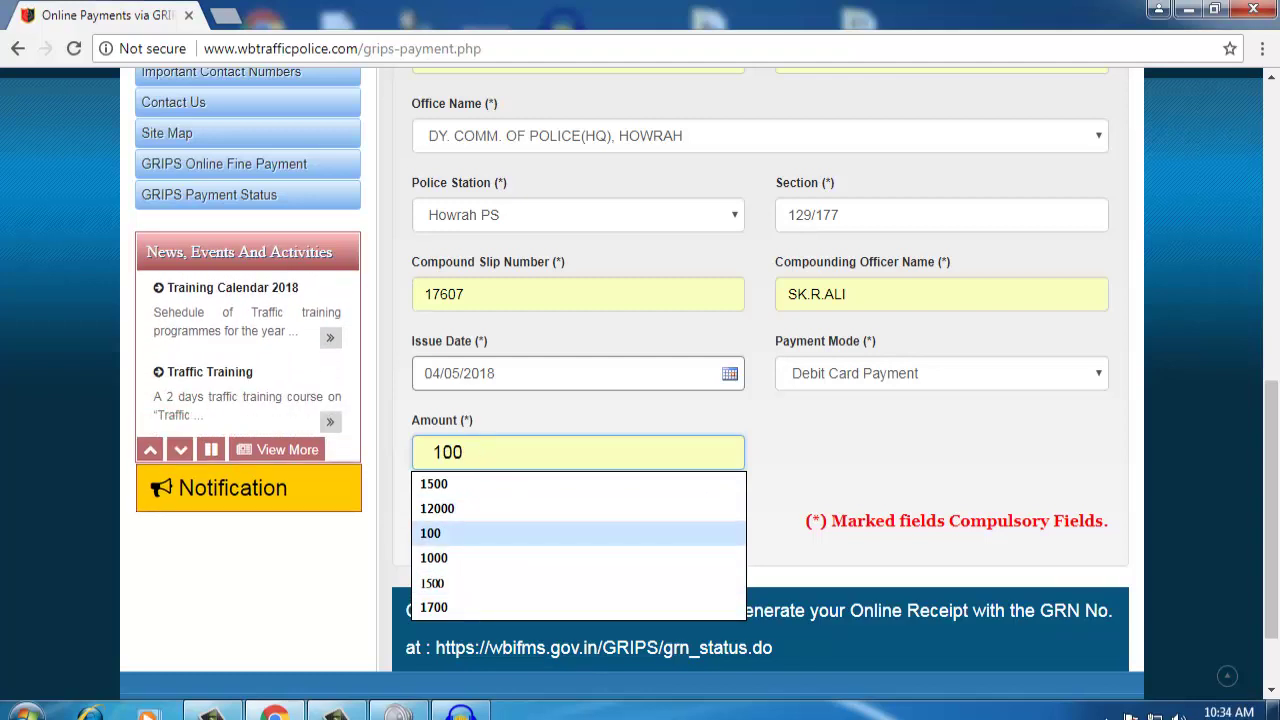
key(Return)
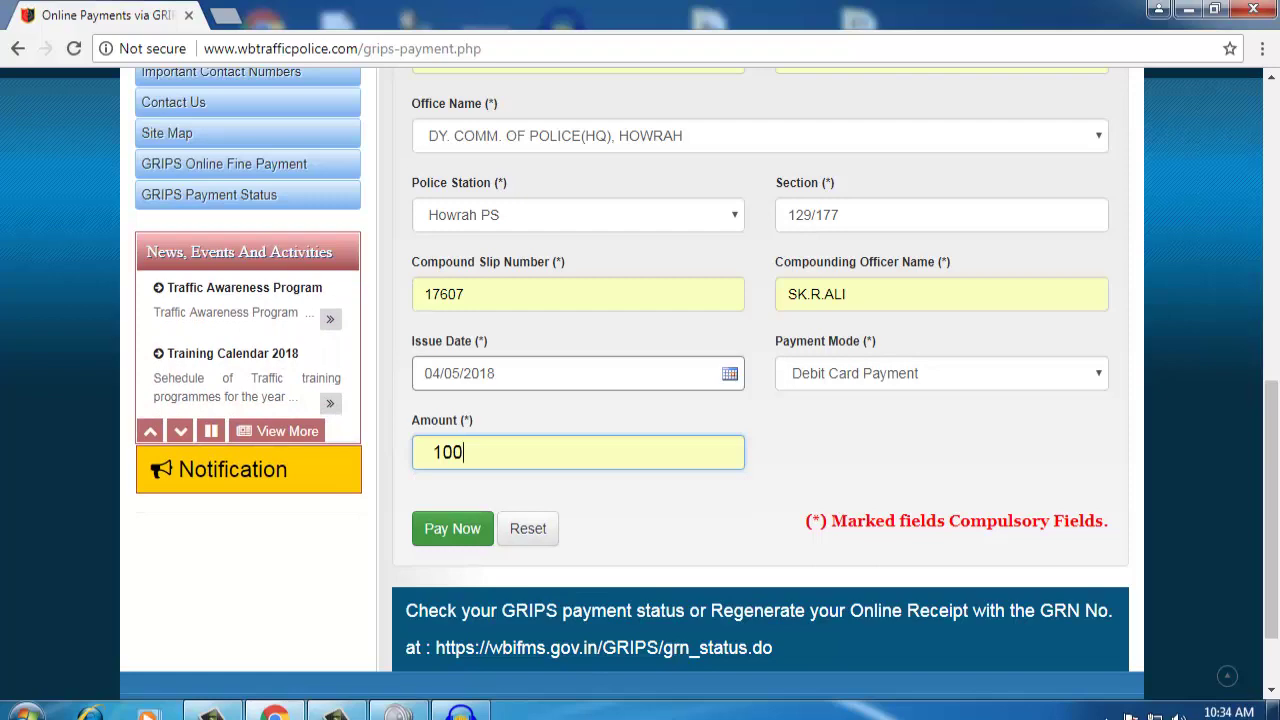
- Submit the fine form for payment and confirm the information and payment details on the GRIPS portal
key(Tab)
key(Return)
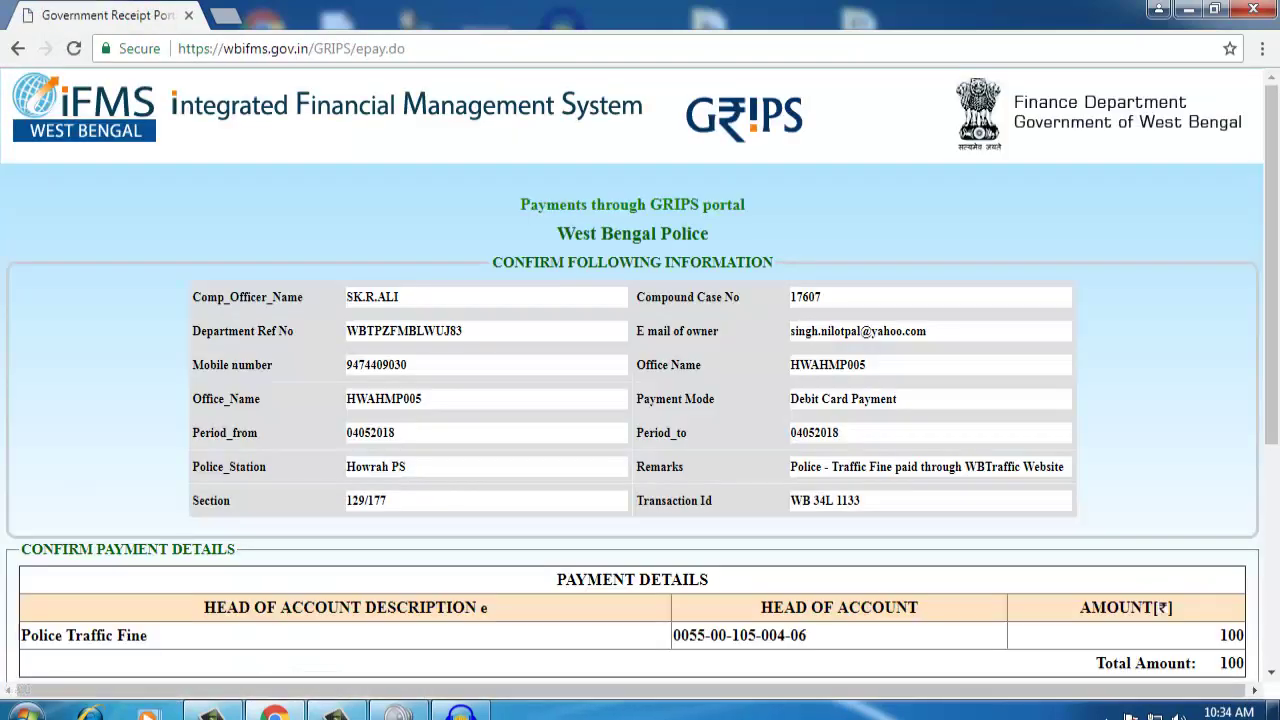
scroll(640, 380, down, 1)
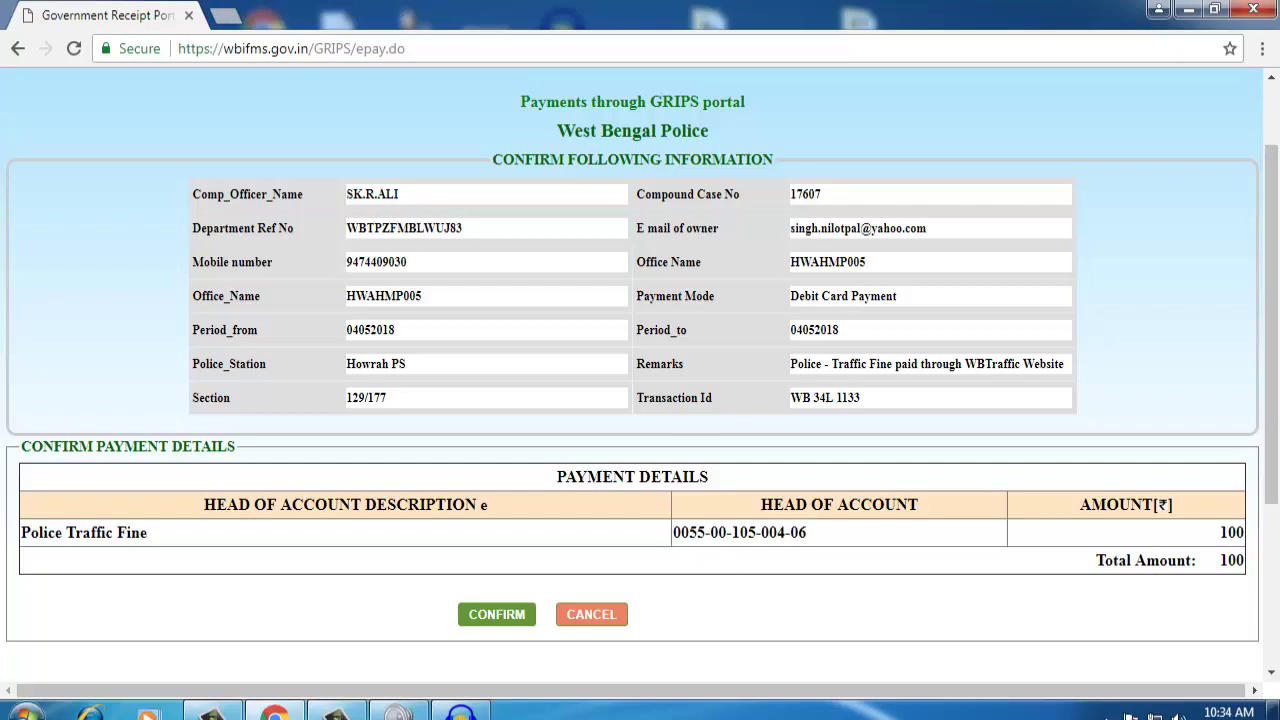
click(496, 614)
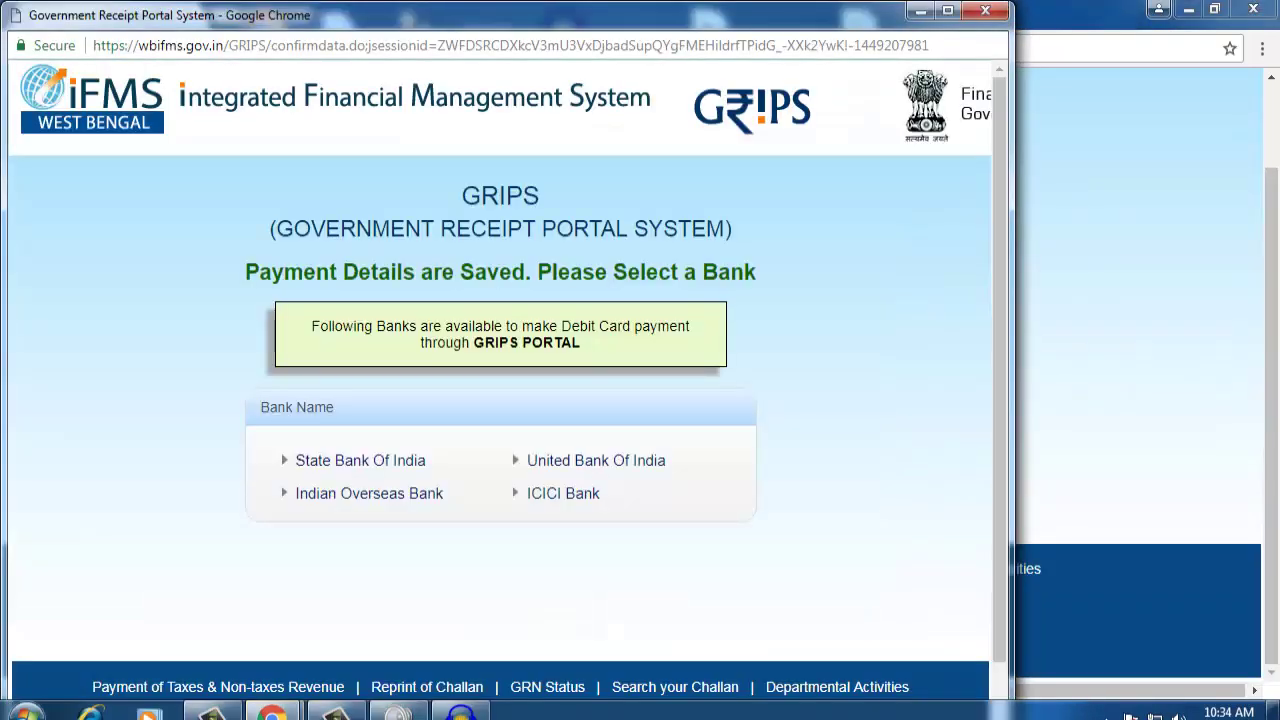
- Choose State Bank Of India as the bank for the debit card payment and confirm the choice
scroll(500, 400, down, 1)
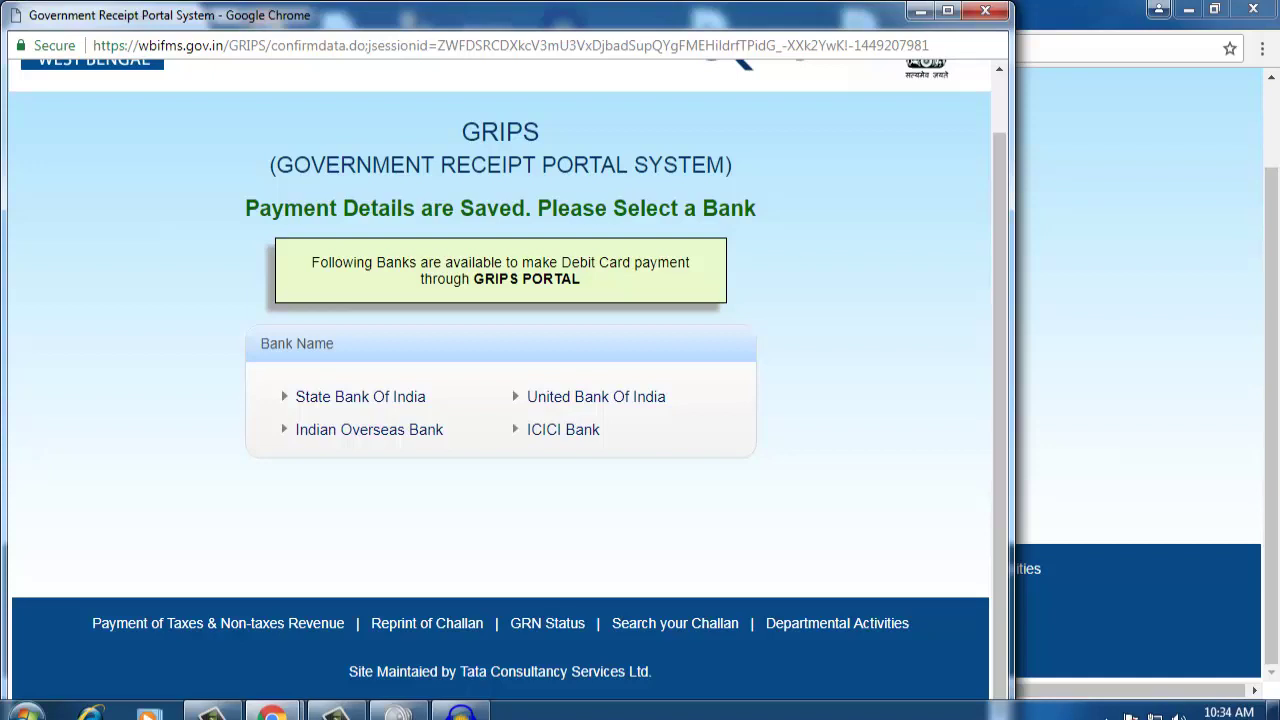
click(360, 396)
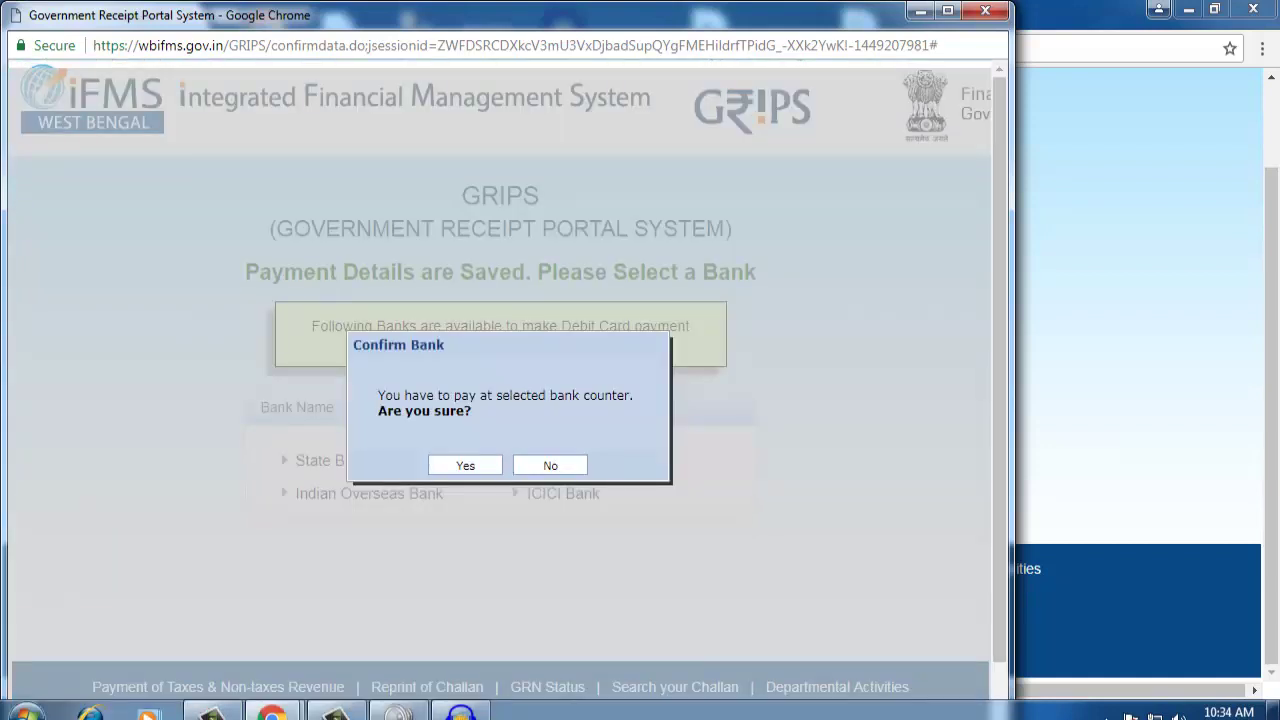
key(Return)
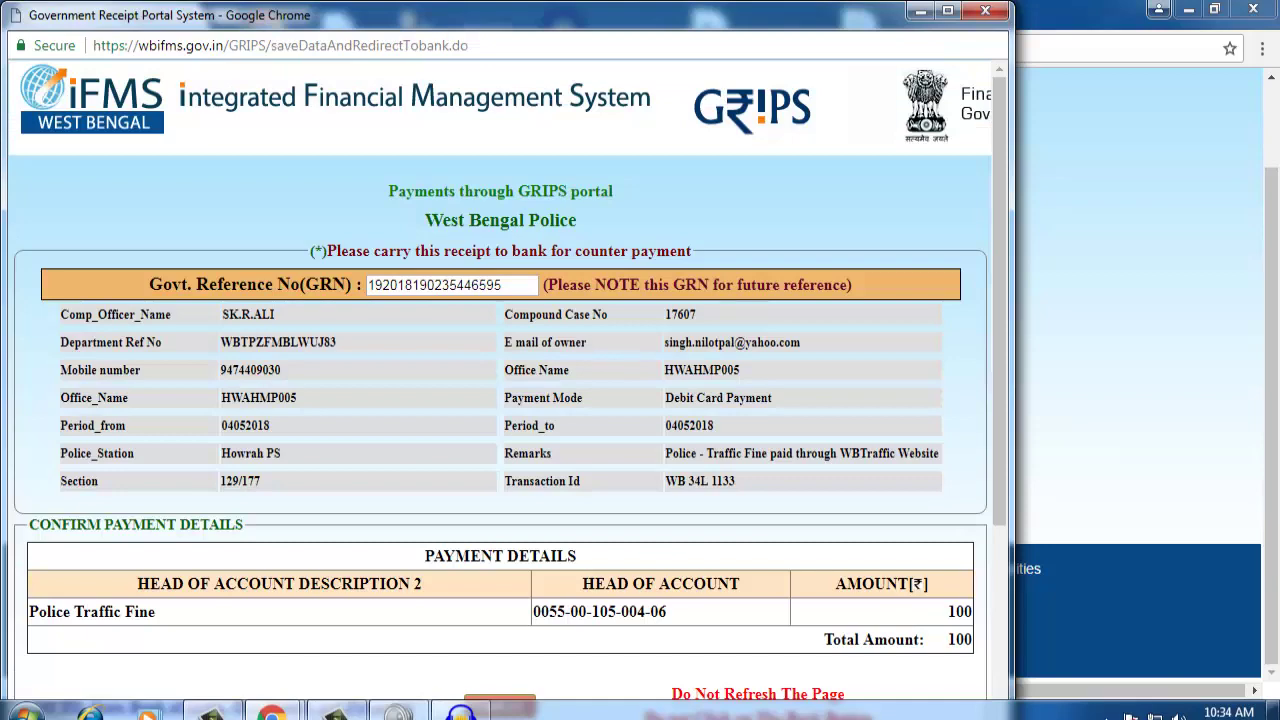
- Copy the Govt. Reference No (GRN) from the payment details page
scroll(500, 400, down, 2)
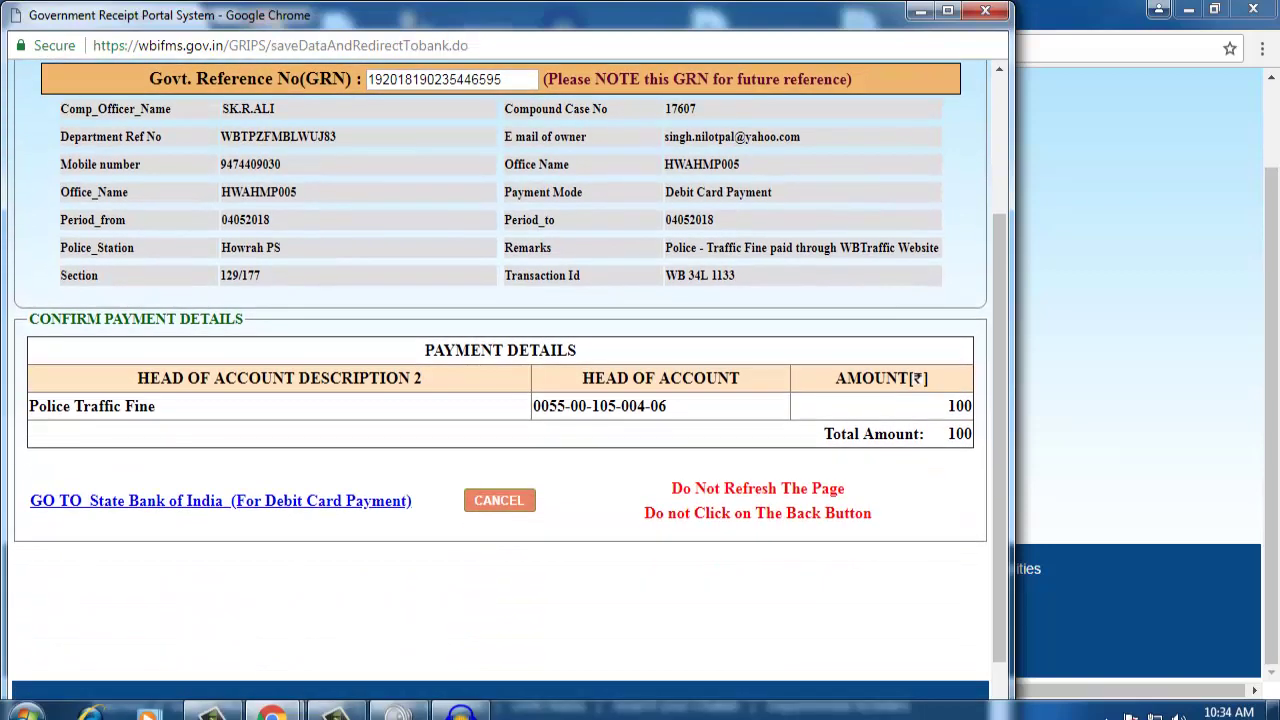
scroll(500, 400, up, 1)
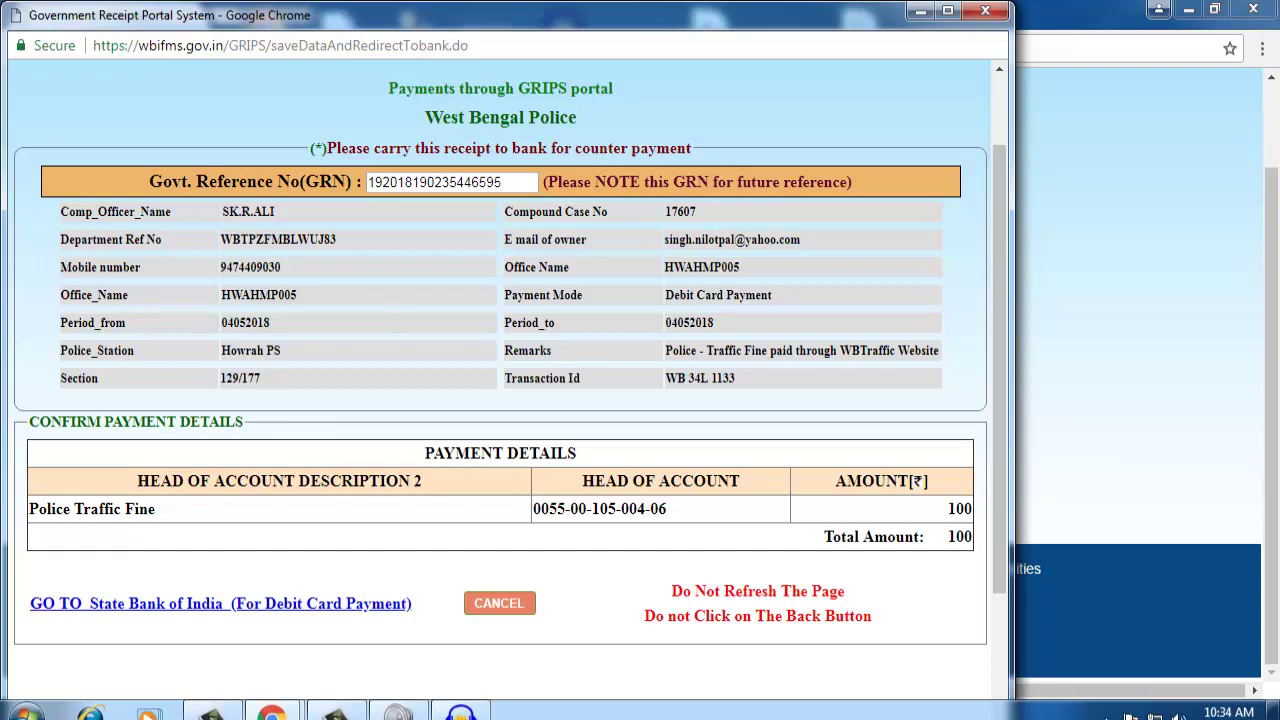
drag(502, 182, 367, 182)
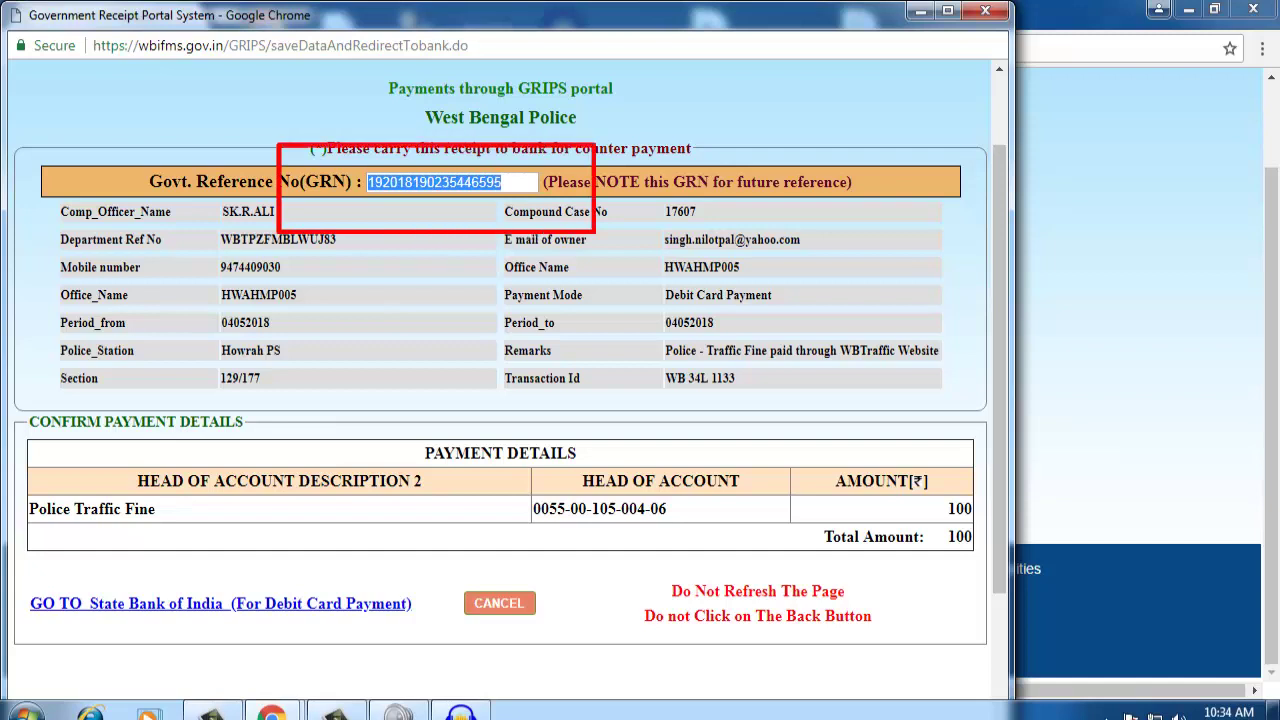
right_click(403, 183)
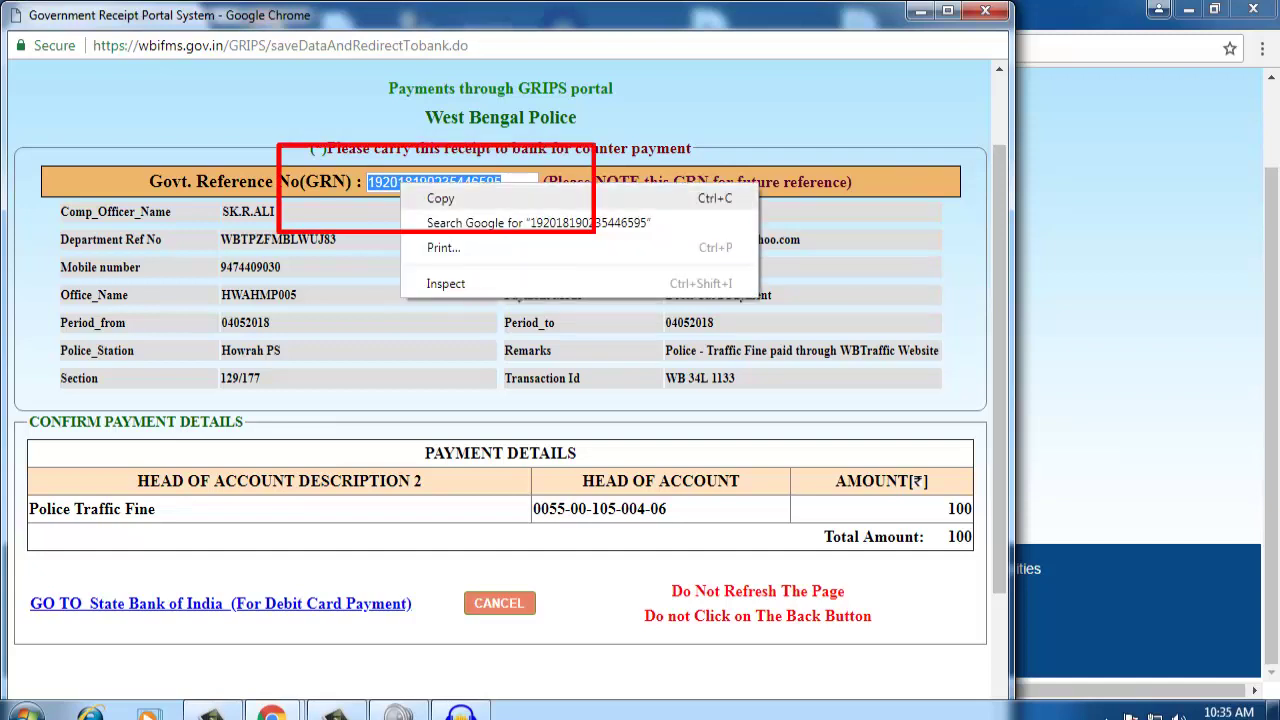
click(440, 197)
- Find Notepad on the computer and open it with a blank document
click(26, 710)
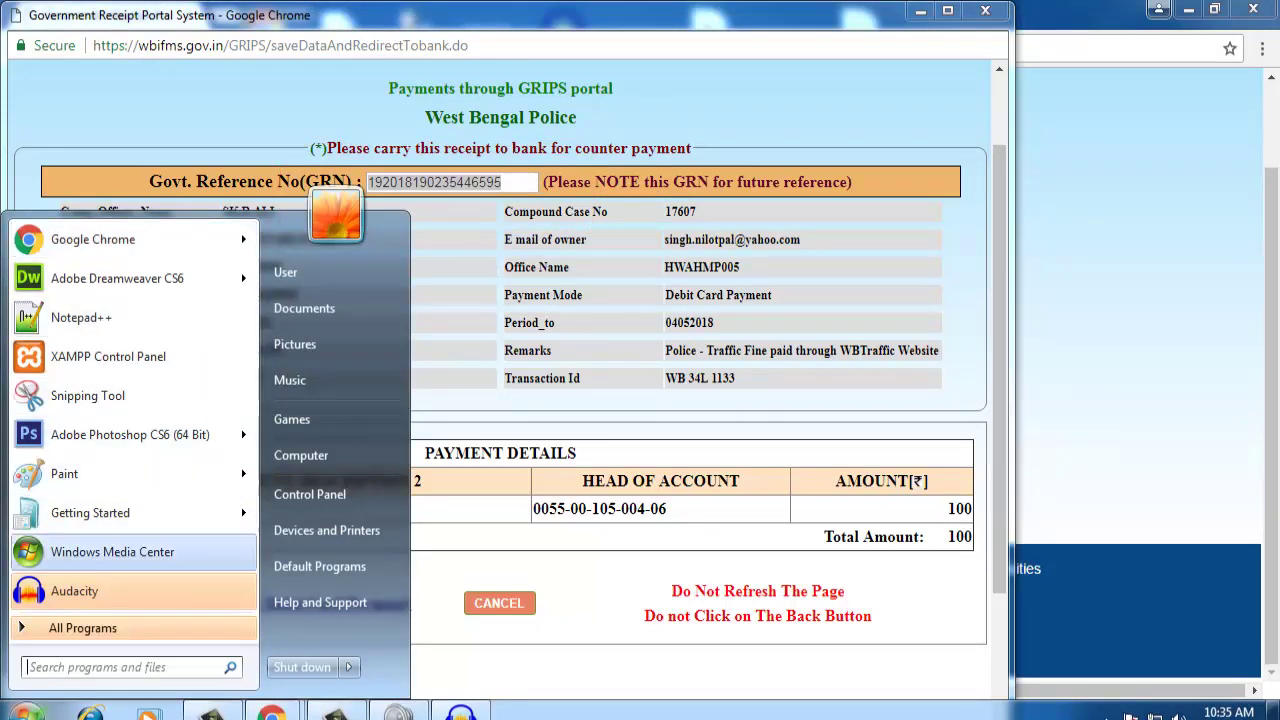
text(n)
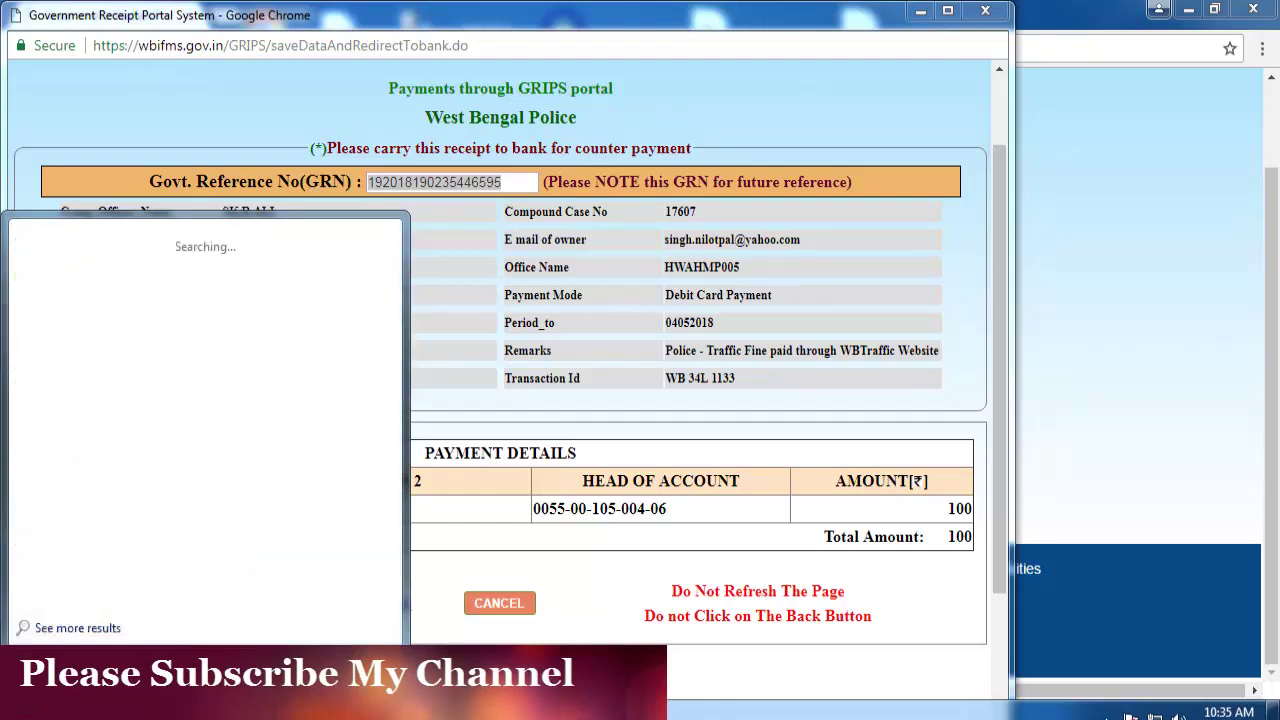
key(Up)
key(Up)
key(Down)
key(Return)
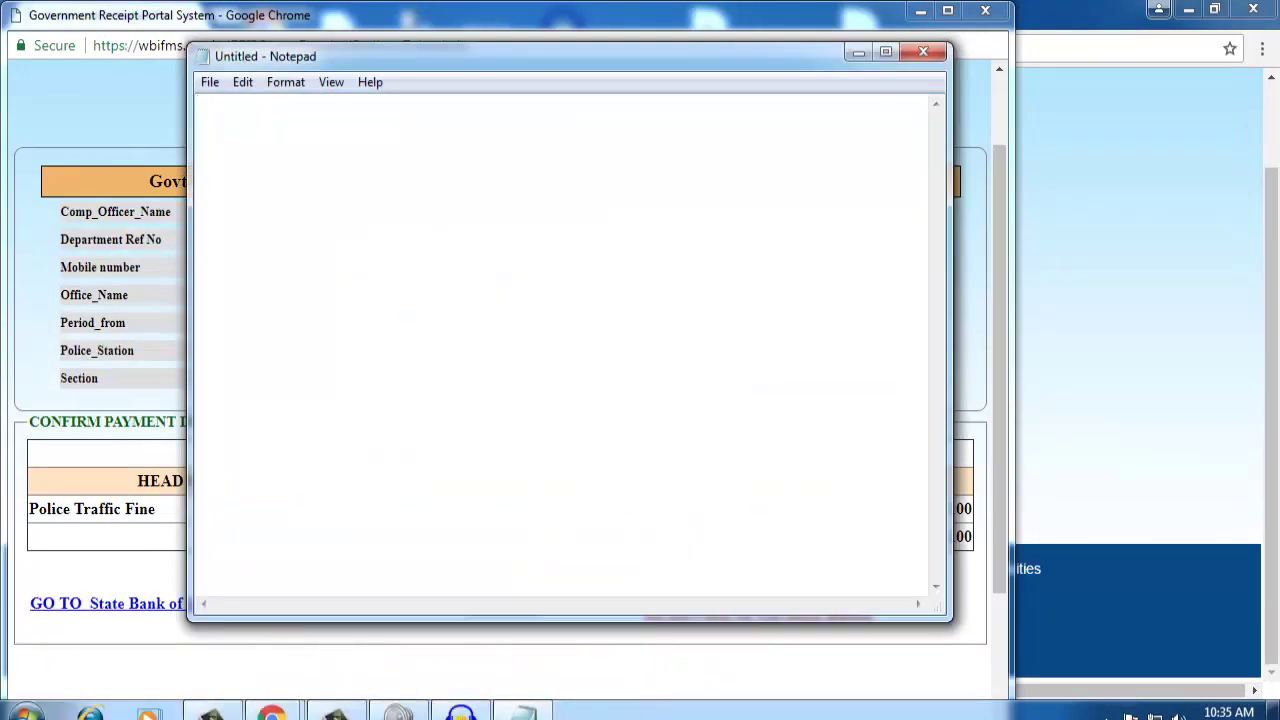
- Paste the government reference number into the blank note, save it on the Desktop as "grn no", and minimize Notepad
key(ctrl+v)
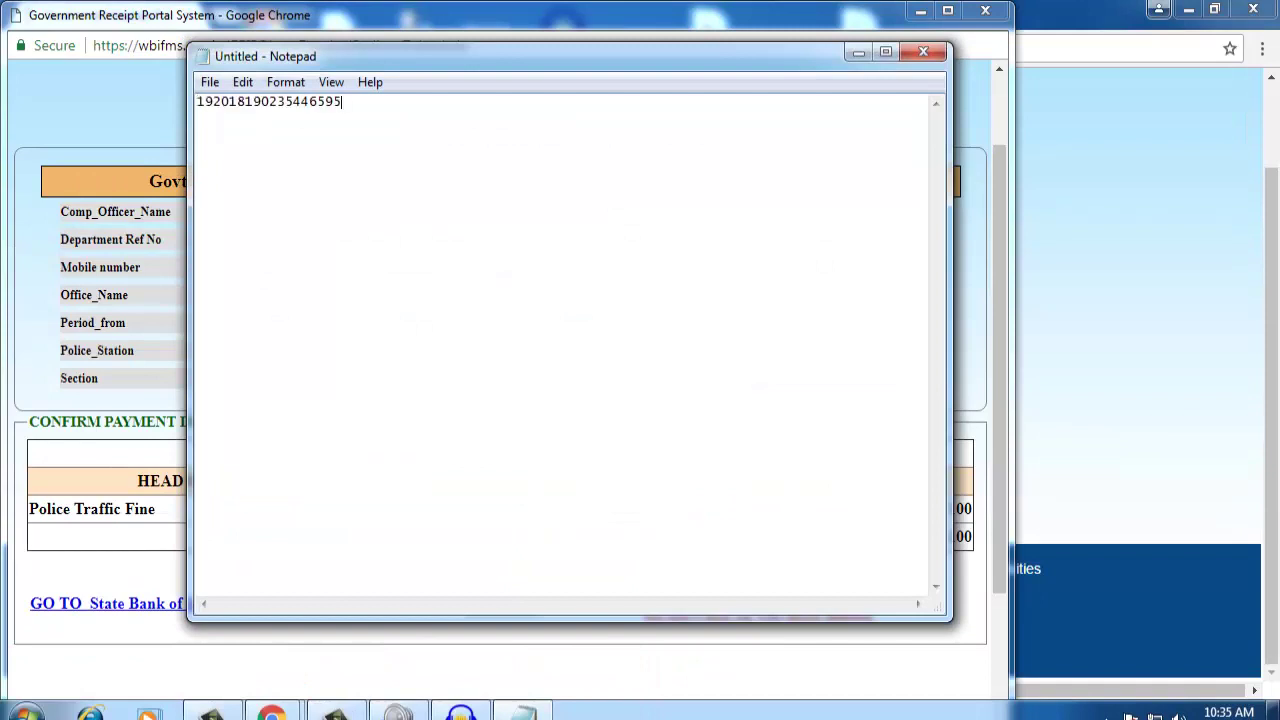
click(209, 82)
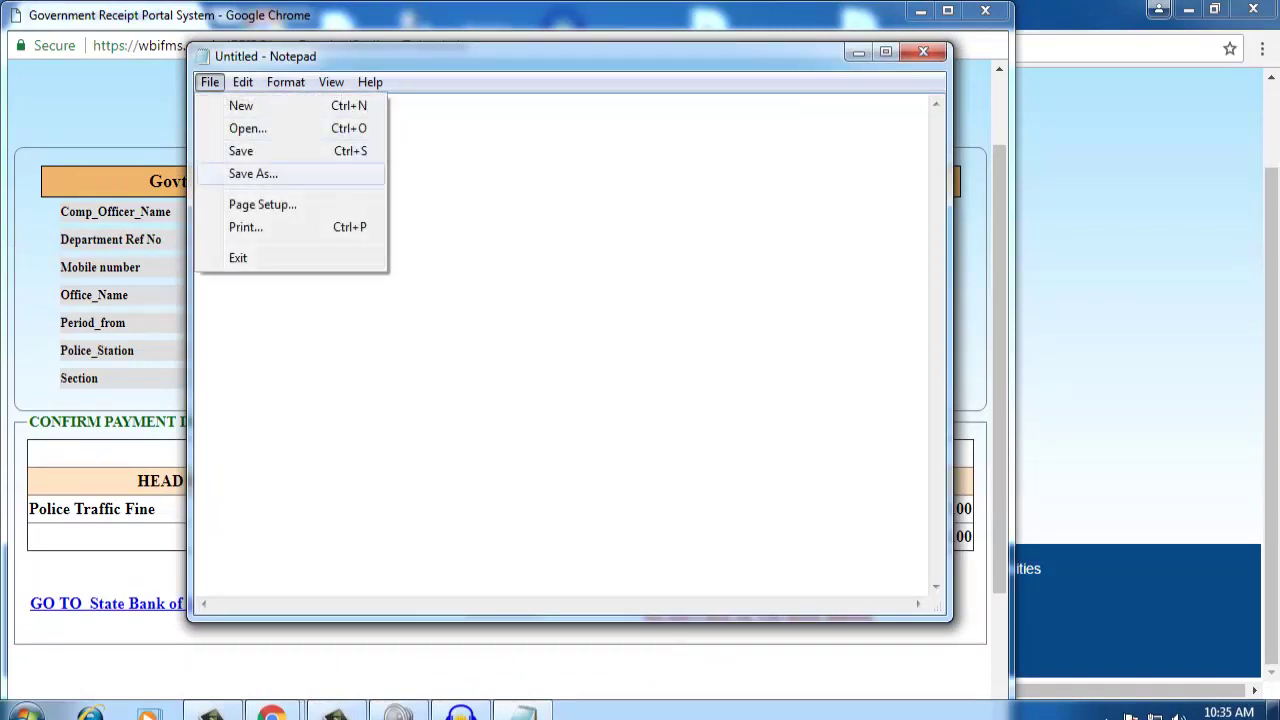
key(Return)
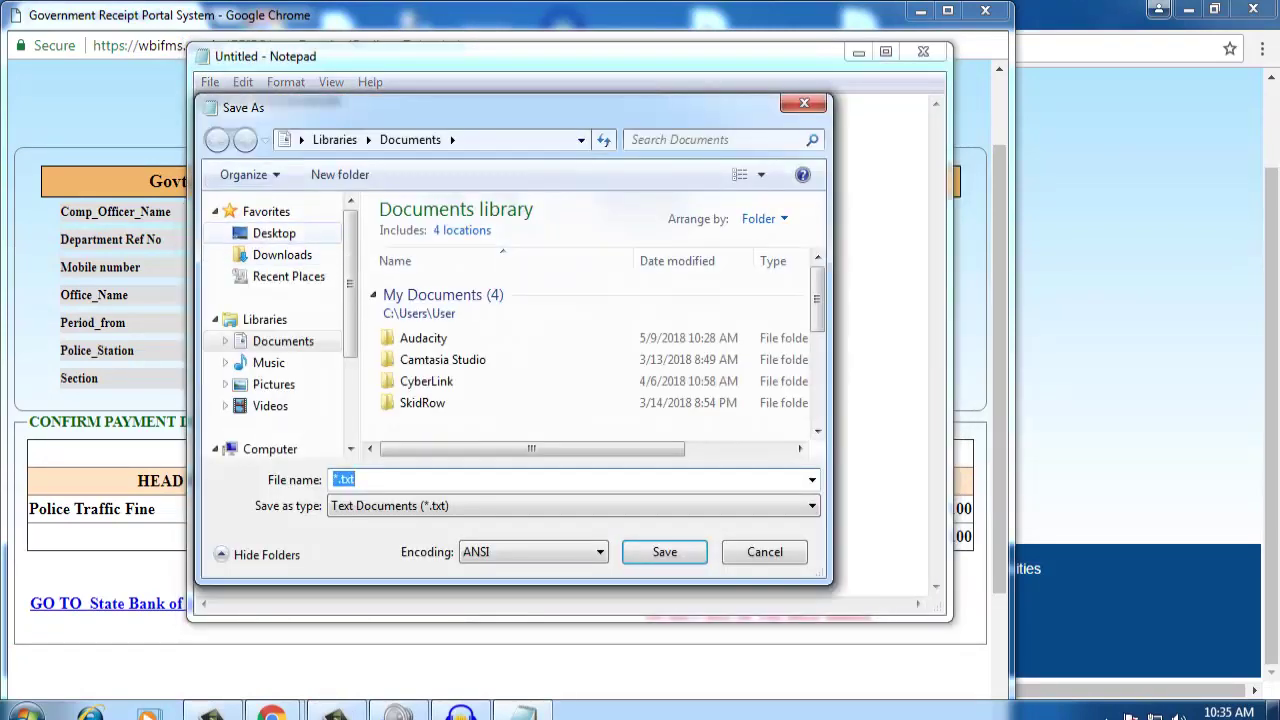
click(273, 233)
click(344, 479)
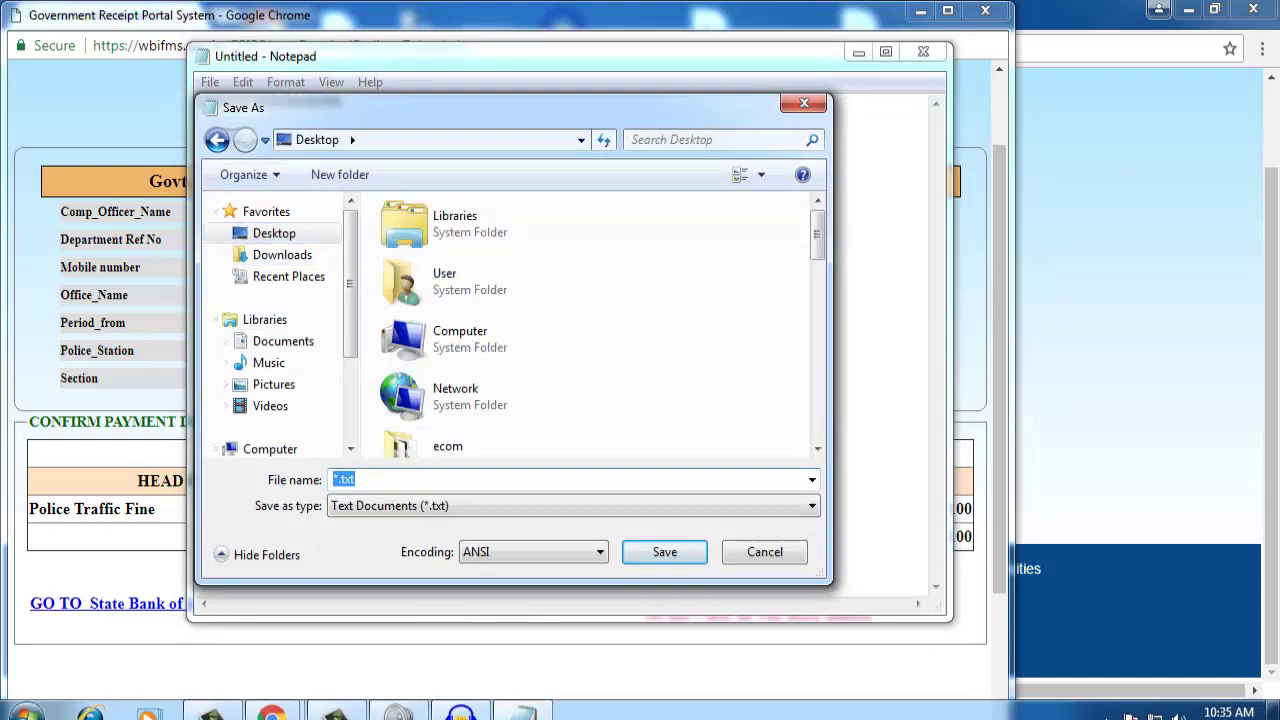
key(BackSpace)
text(grn no)
key(Return)
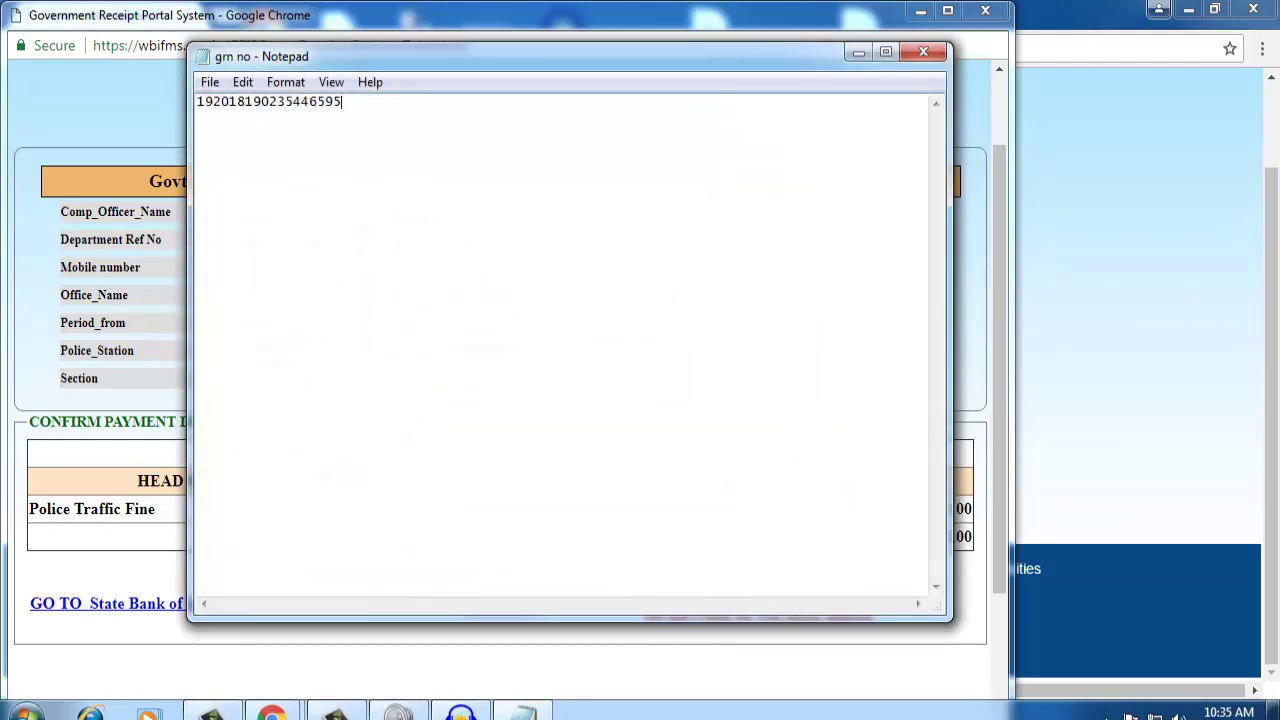
click(858, 52)
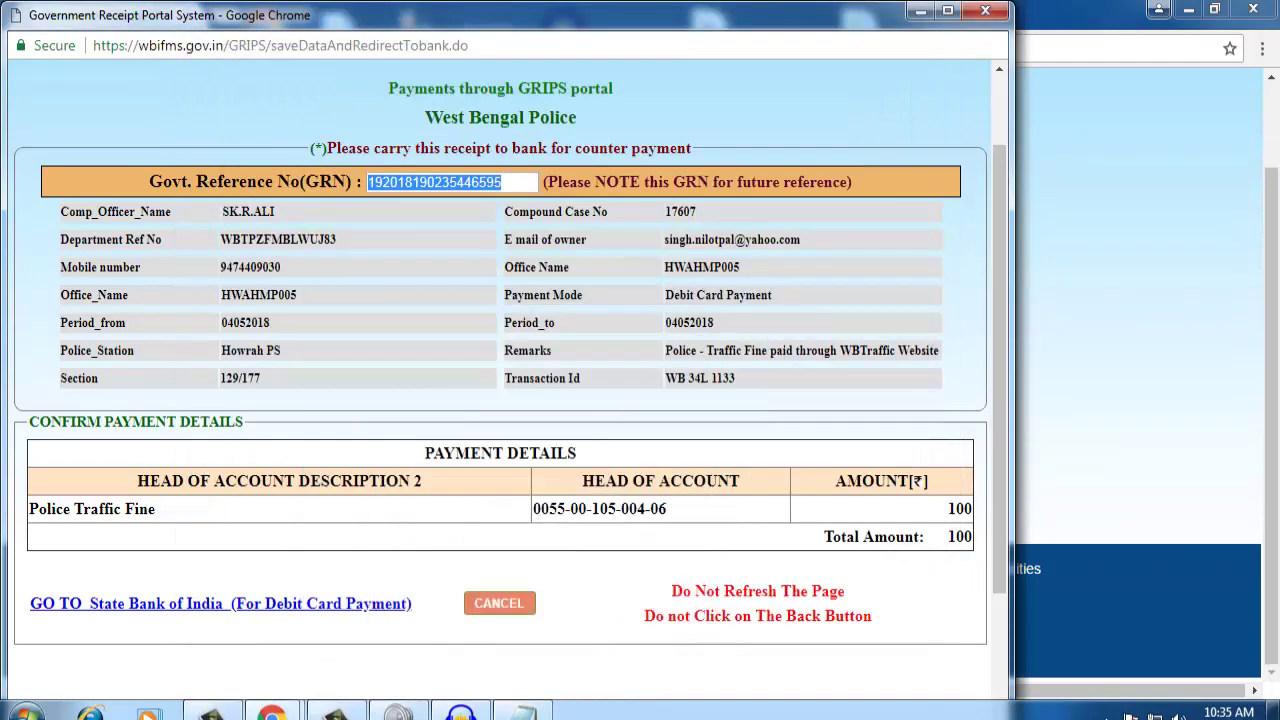
- Proceed from the GRIPS payment details to the State Bank of India debit card payment page
scroll(500, 400, down, 2)
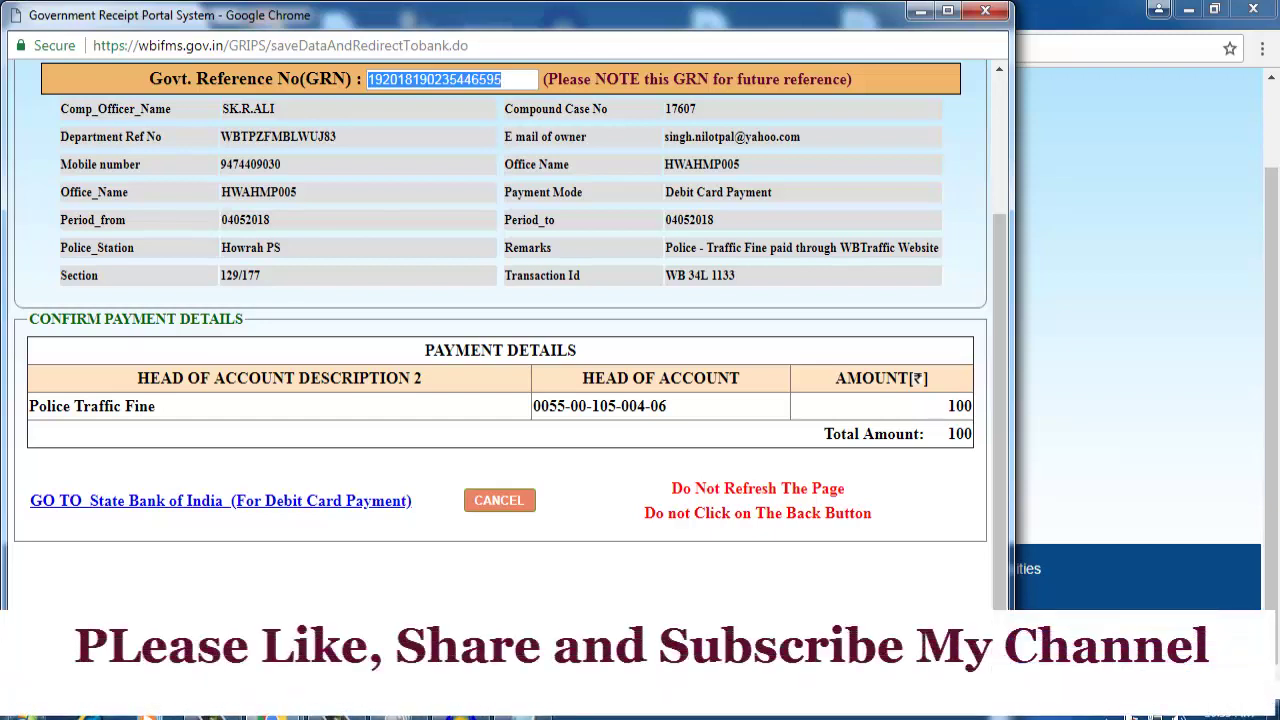
scroll(500, 400, up, 2)
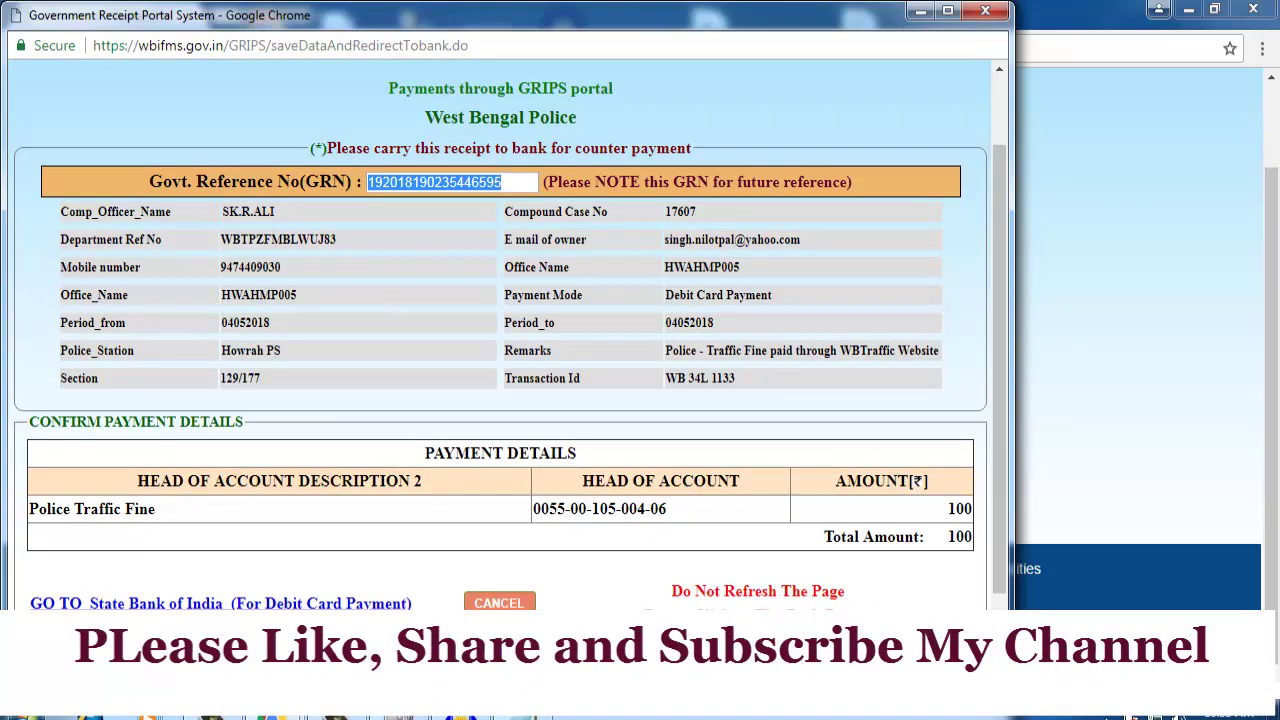
scroll(500, 400, down, 1)
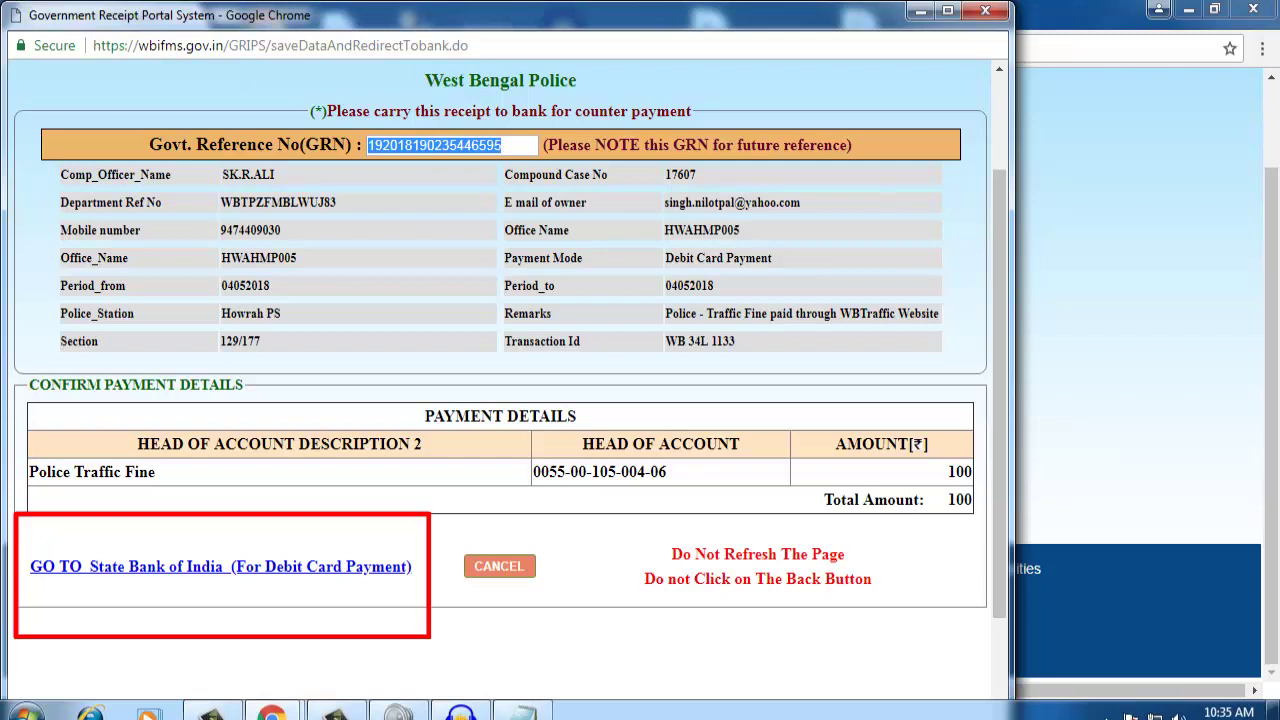
click(220, 566)
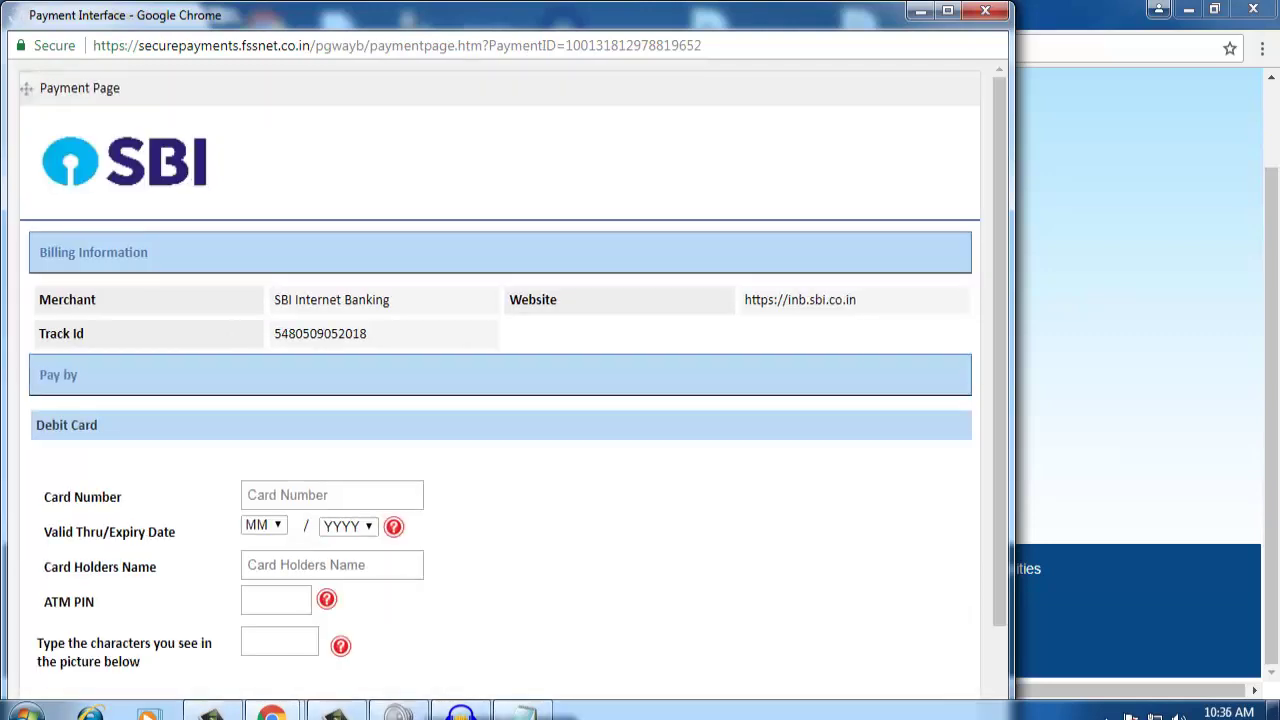
- Enter the debit card number, expiry date, card holder's name, ATM PIN and captcha characters, and submit the card payment
scroll(500, 390, down, 1)
scroll(500, 390, up, 1)
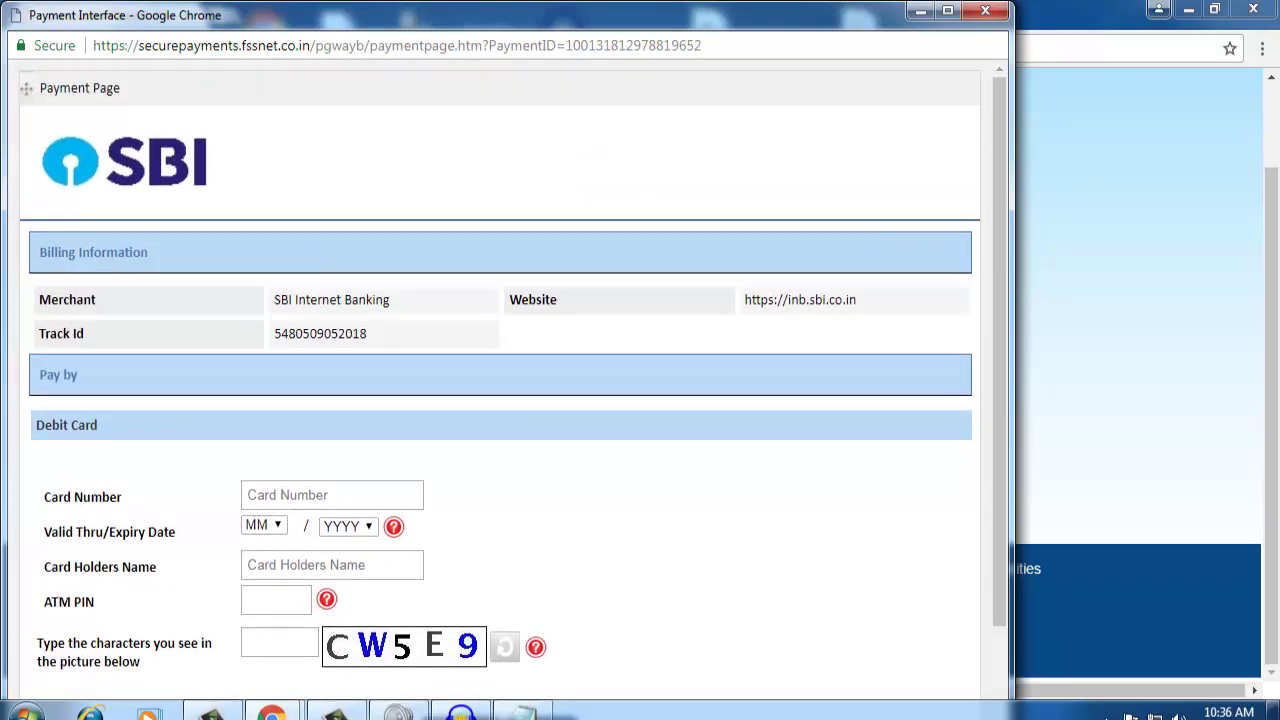
scroll(500, 400, down, 1)
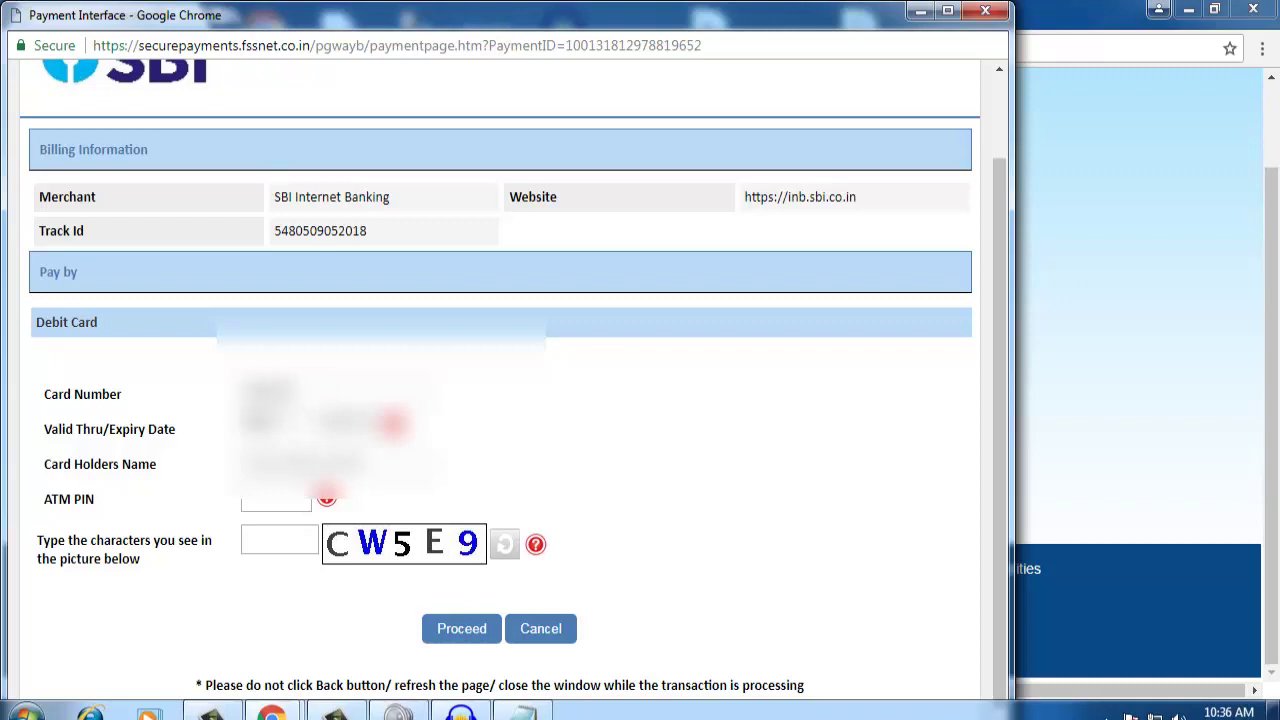
text(*)
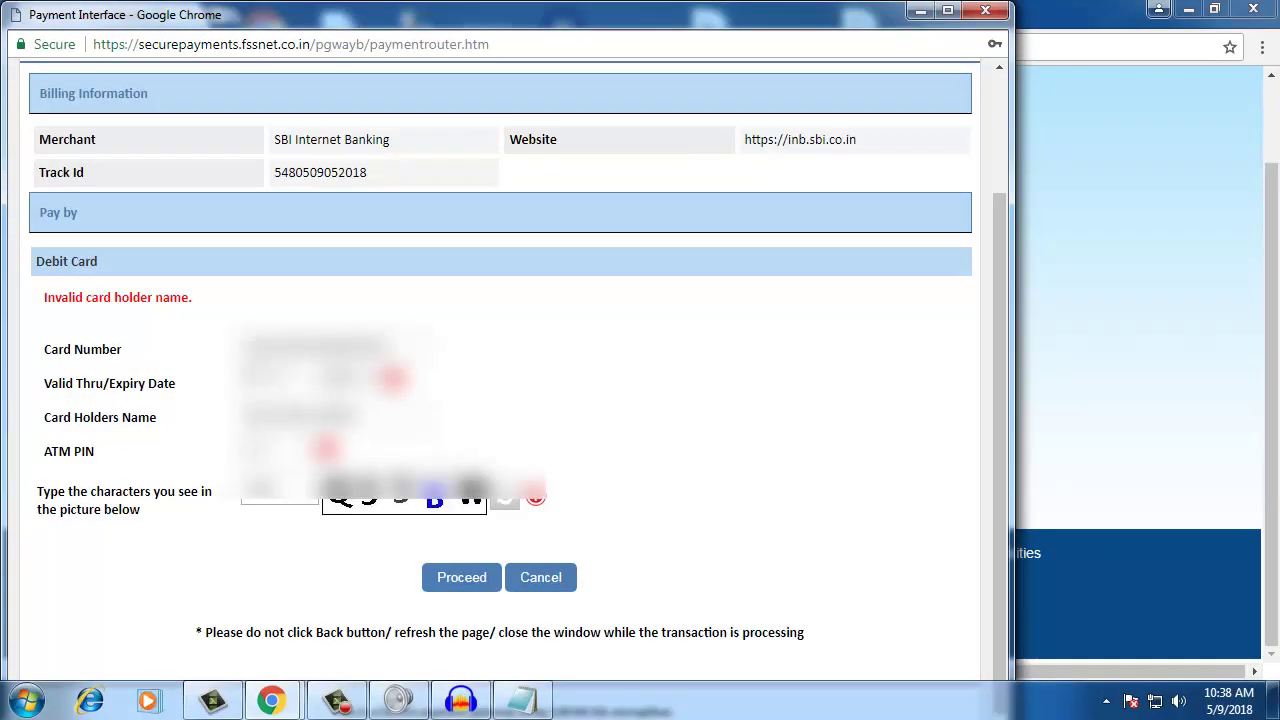
text(BW)
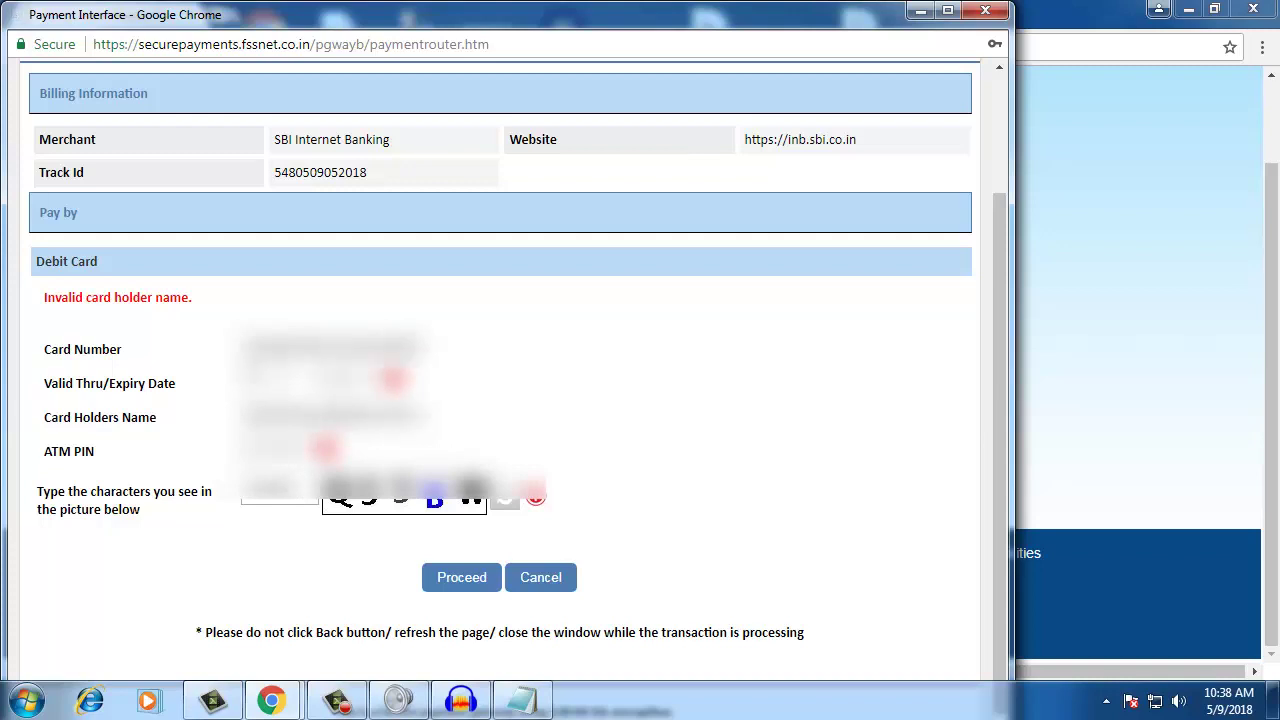
key(Return)
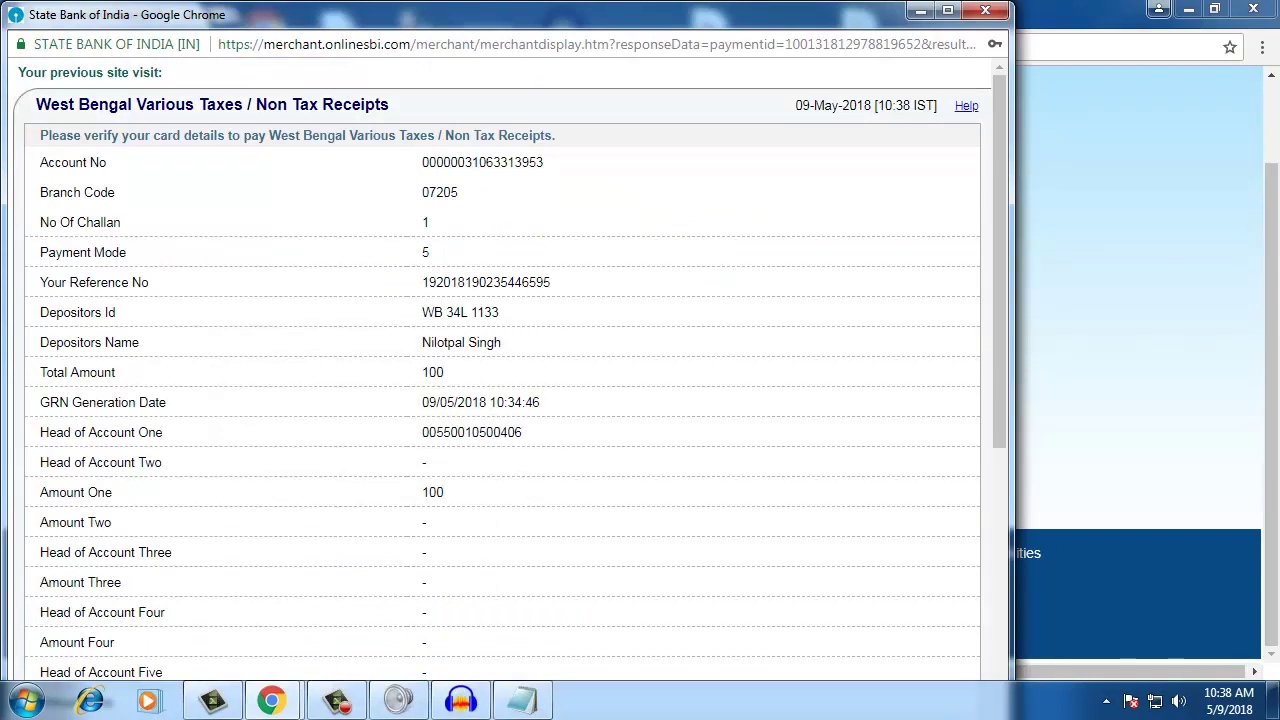
- Review the depositor, reference and amount details for West Bengal Various Taxes / Non Tax Receipts and confirm them
scroll(500, 370, down, 5)
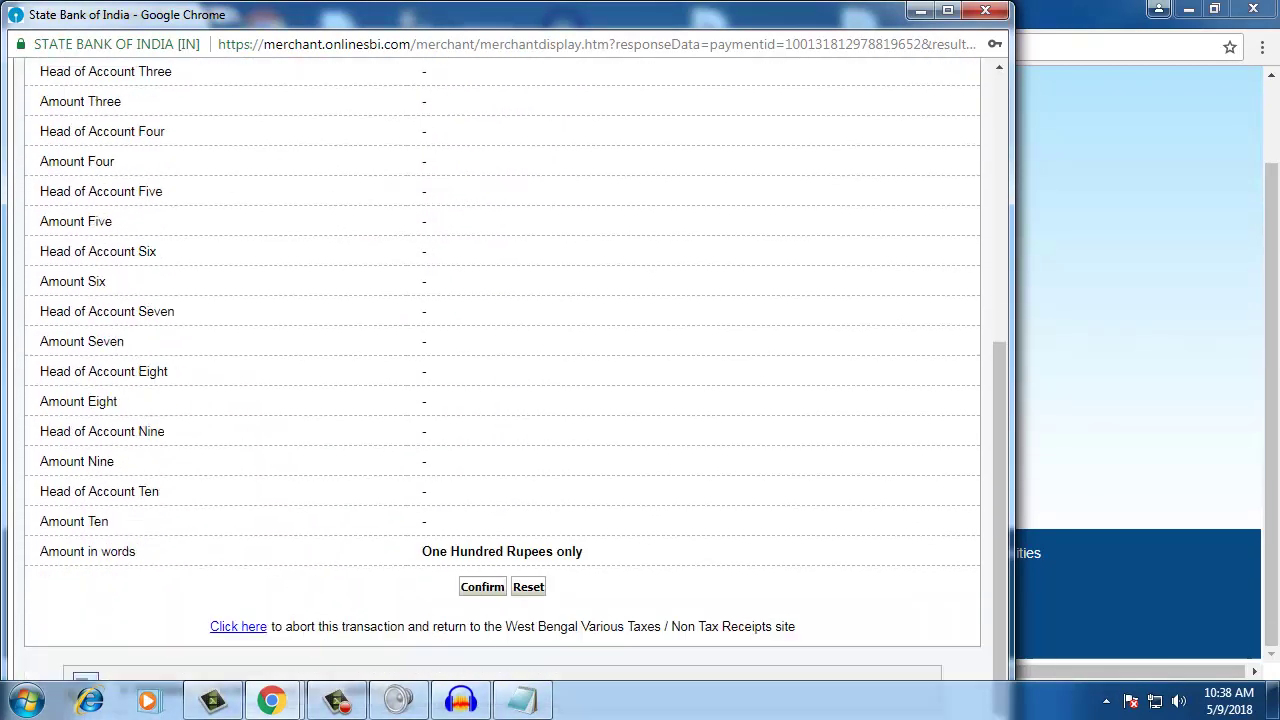
scroll(500, 370, up, 2)
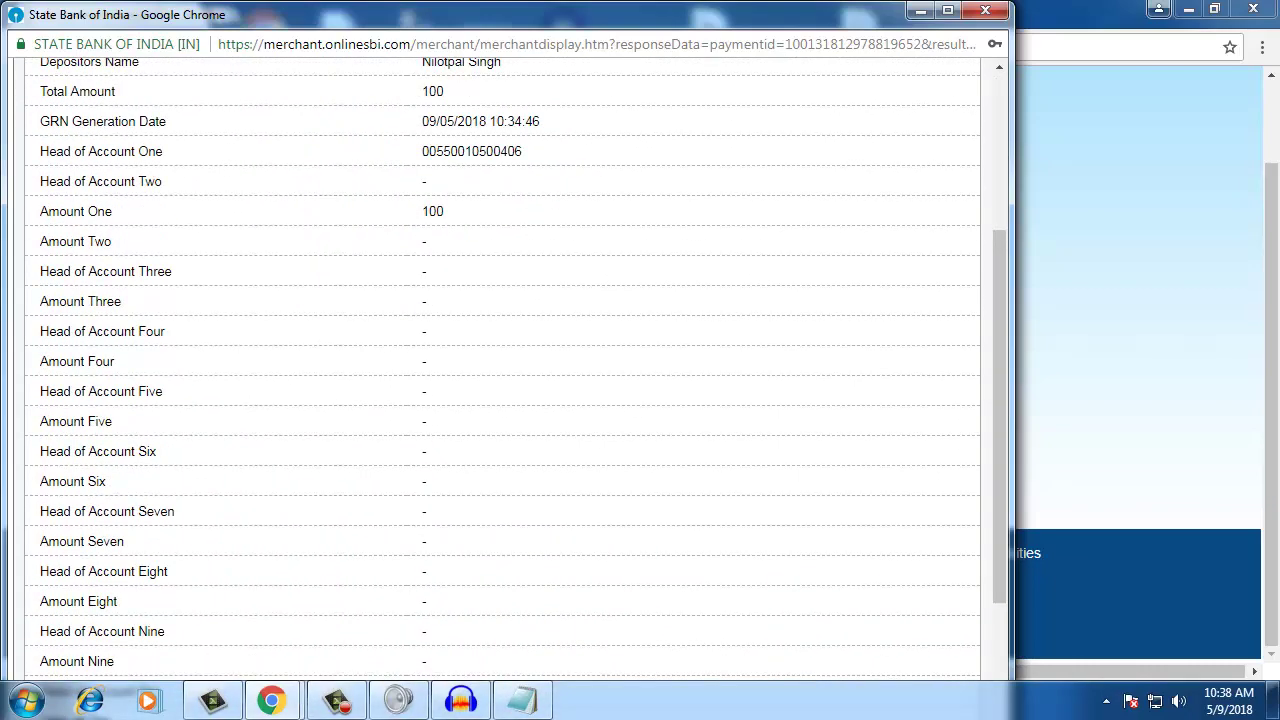
scroll(500, 370, up, 1)
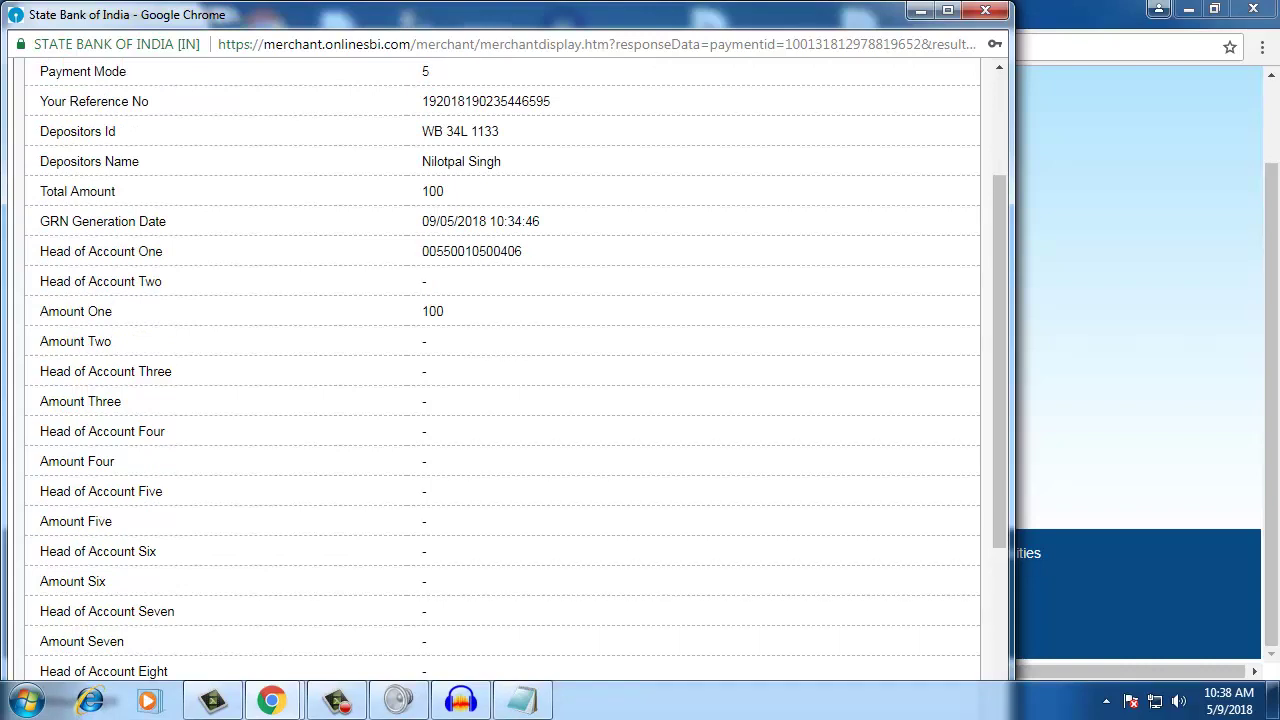
scroll(500, 370, up, 1)
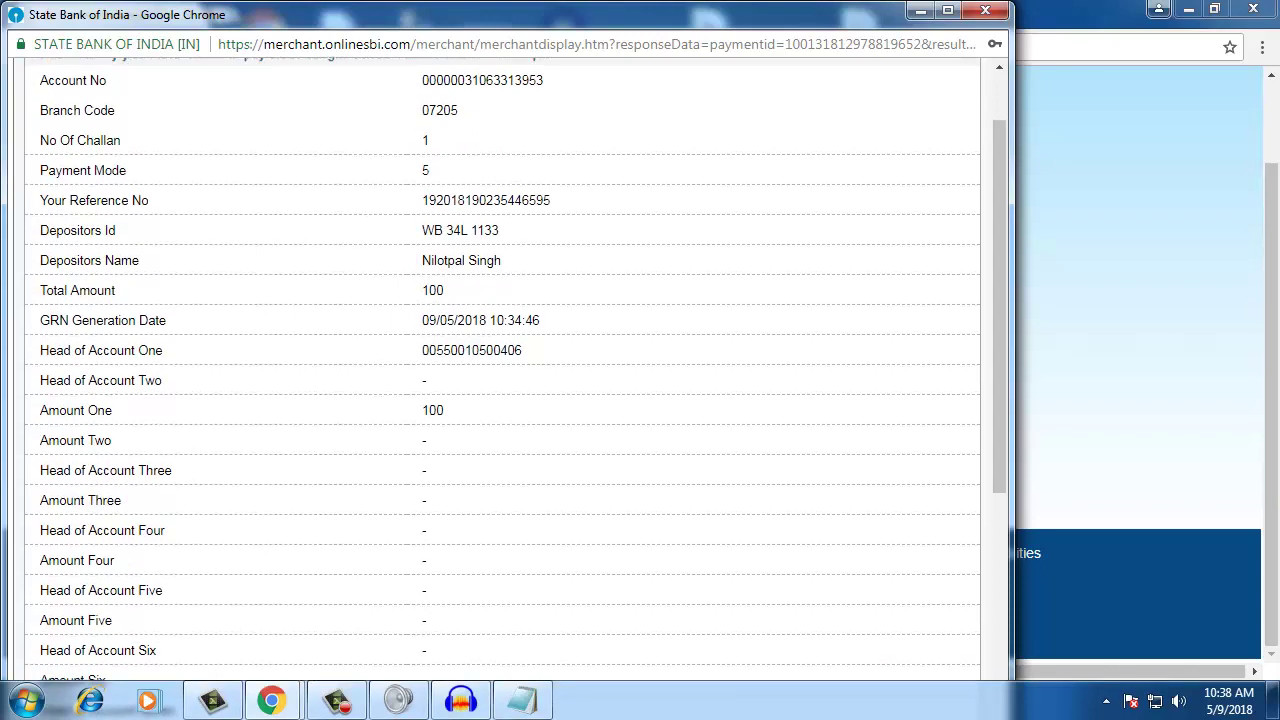
scroll(500, 370, down, 4)
click(482, 587)
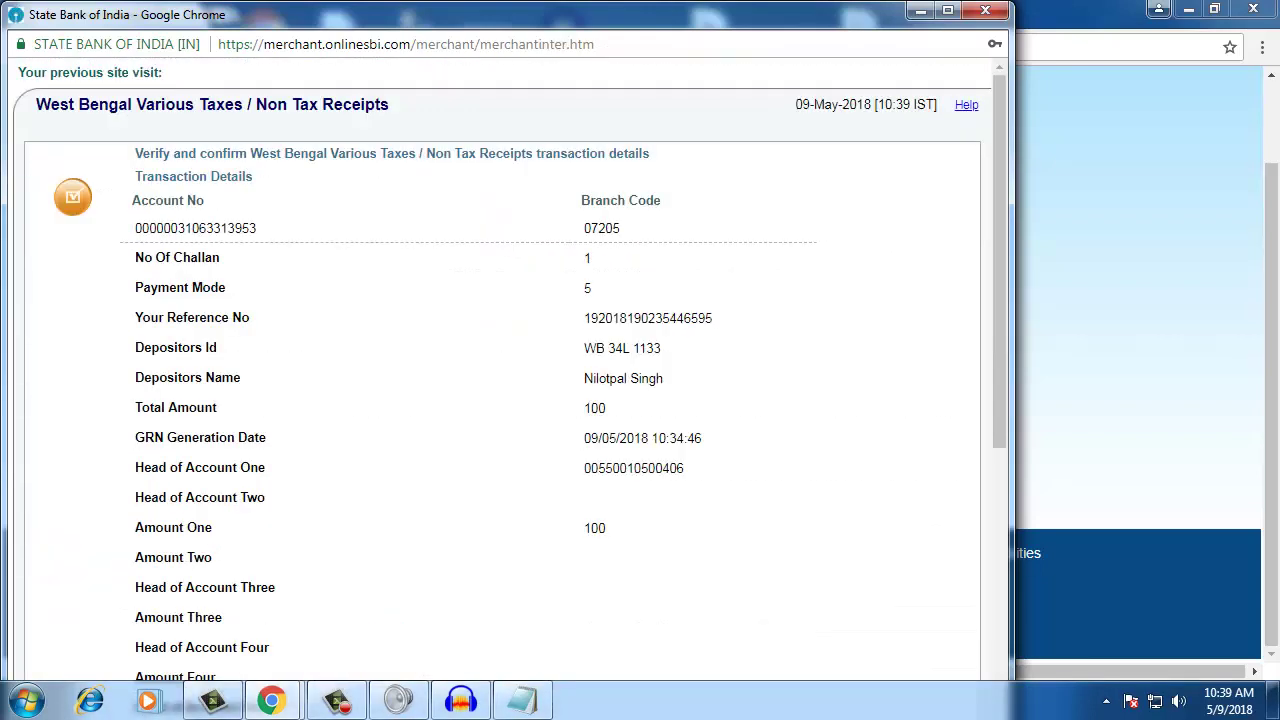
- Verify the final State Bank of India transaction details and confirm the traffic fine payment
scroll(500, 370, down, 5)
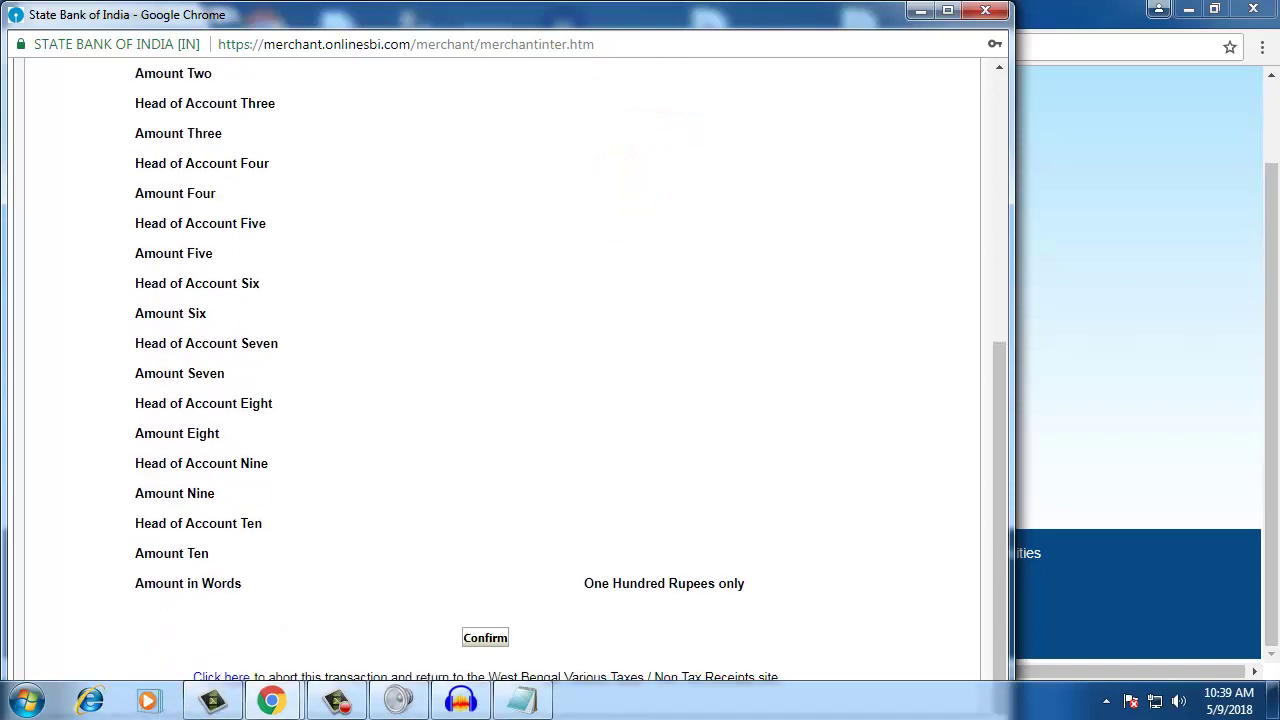
scroll(500, 370, up, 2)
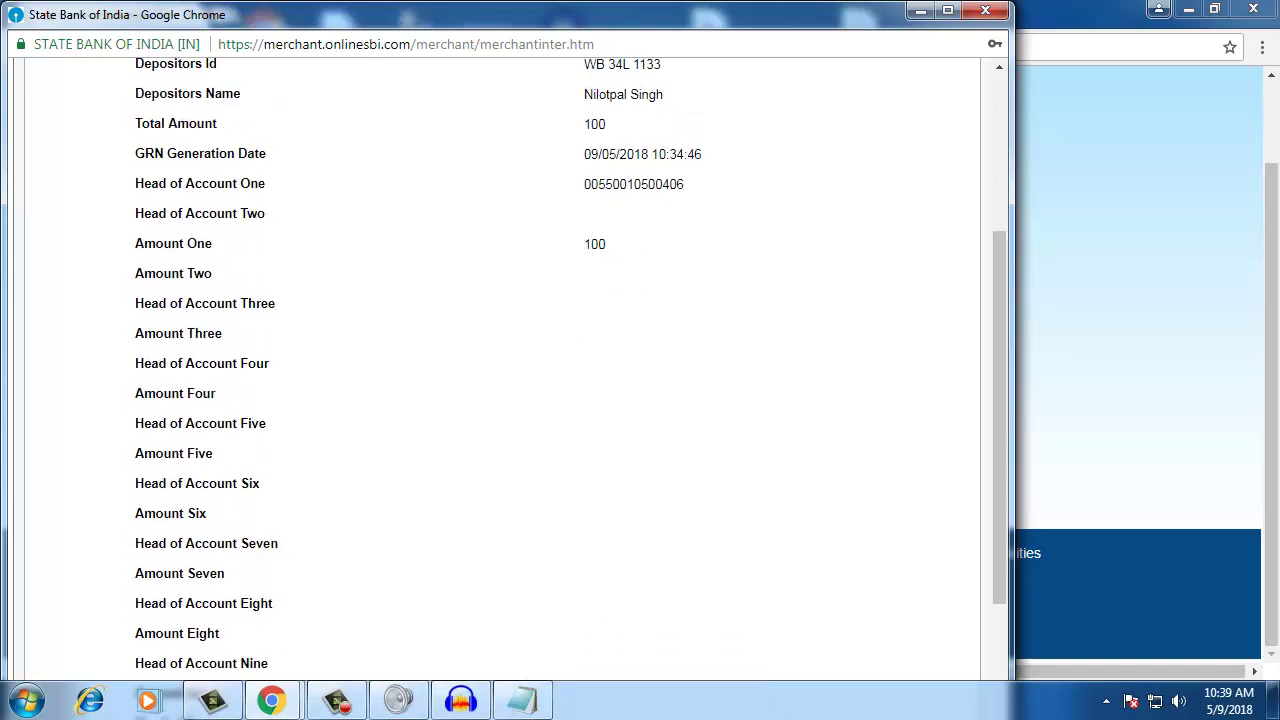
scroll(500, 370, down, 2)
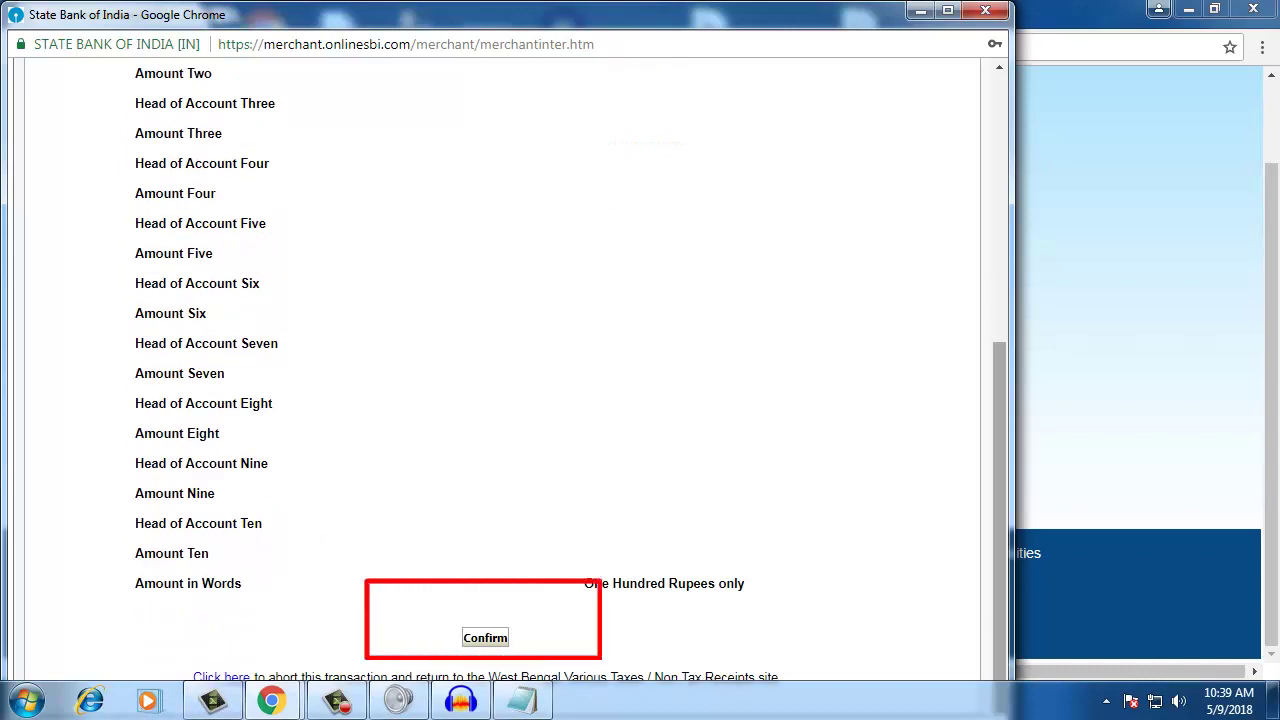
scroll(500, 370, up, 3)
scroll(500, 370, down, 3)
scroll(500, 370, down, 1)
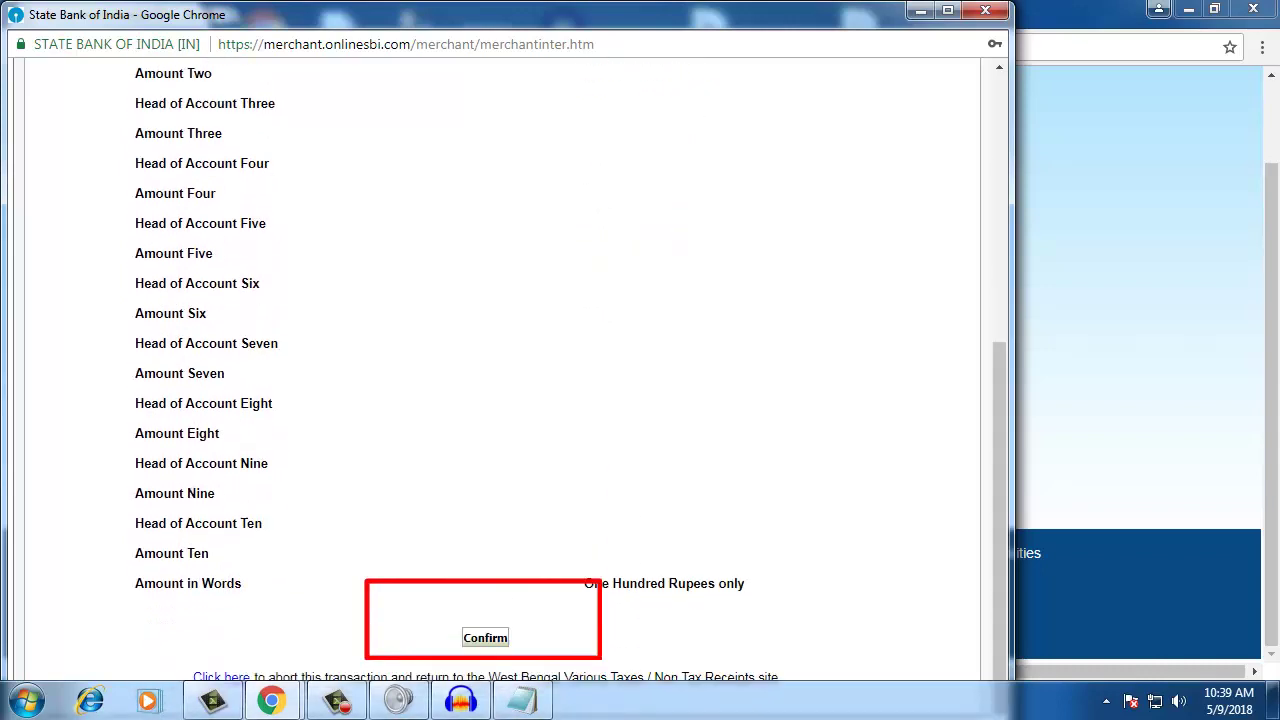
click(485, 637)
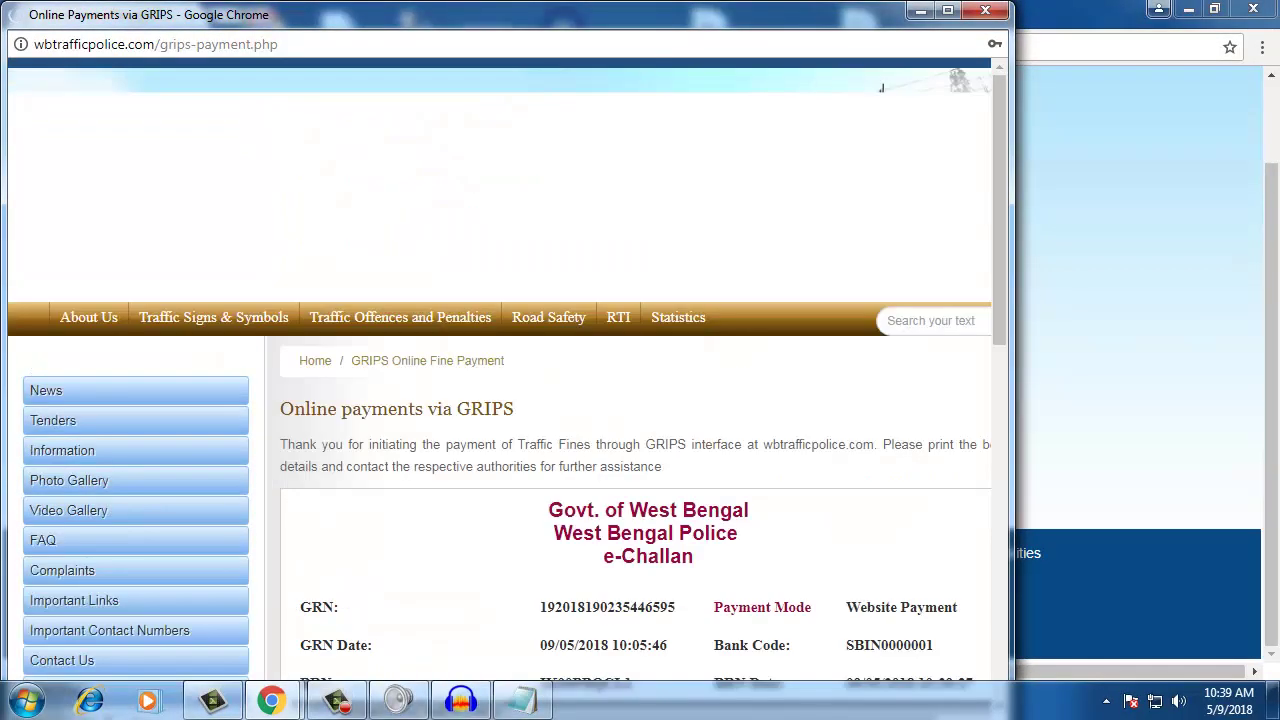
- Maximize the receipt window and examine the e-Challan's reference numbers, depositor's details, transaction status and payment details
scroll(499, 369, down, 3)
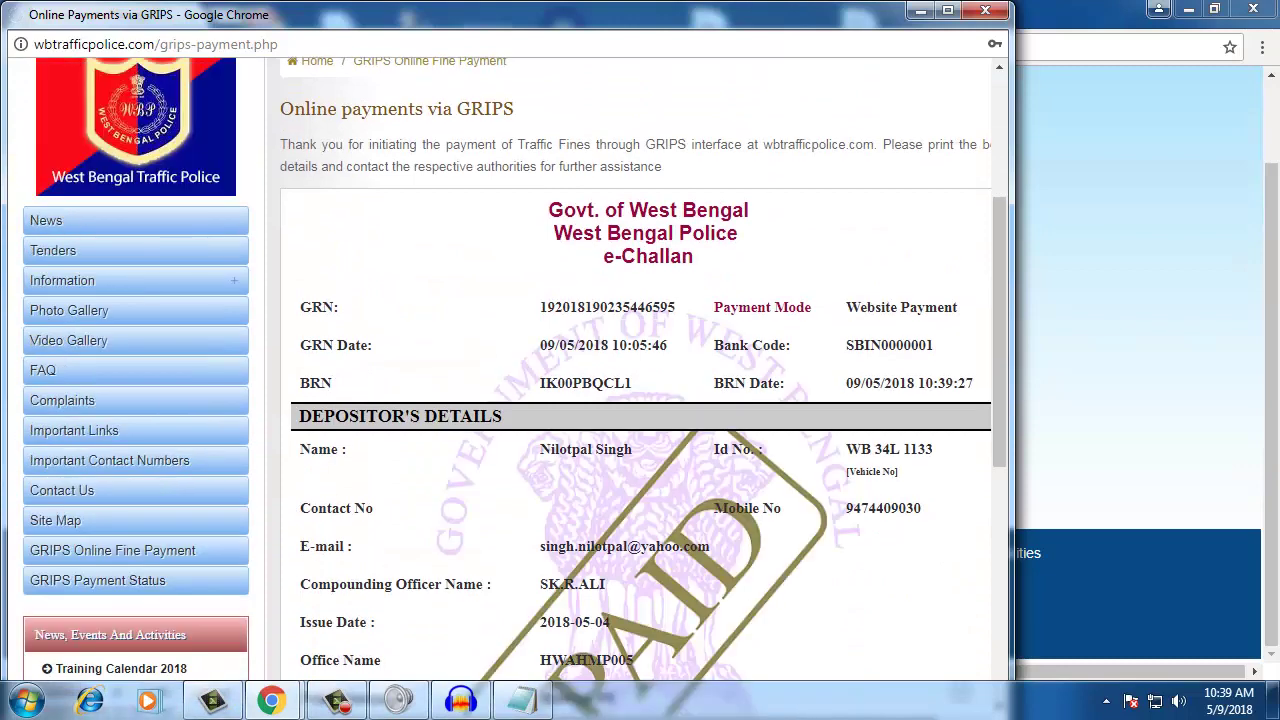
scroll(640, 400, down, 6)
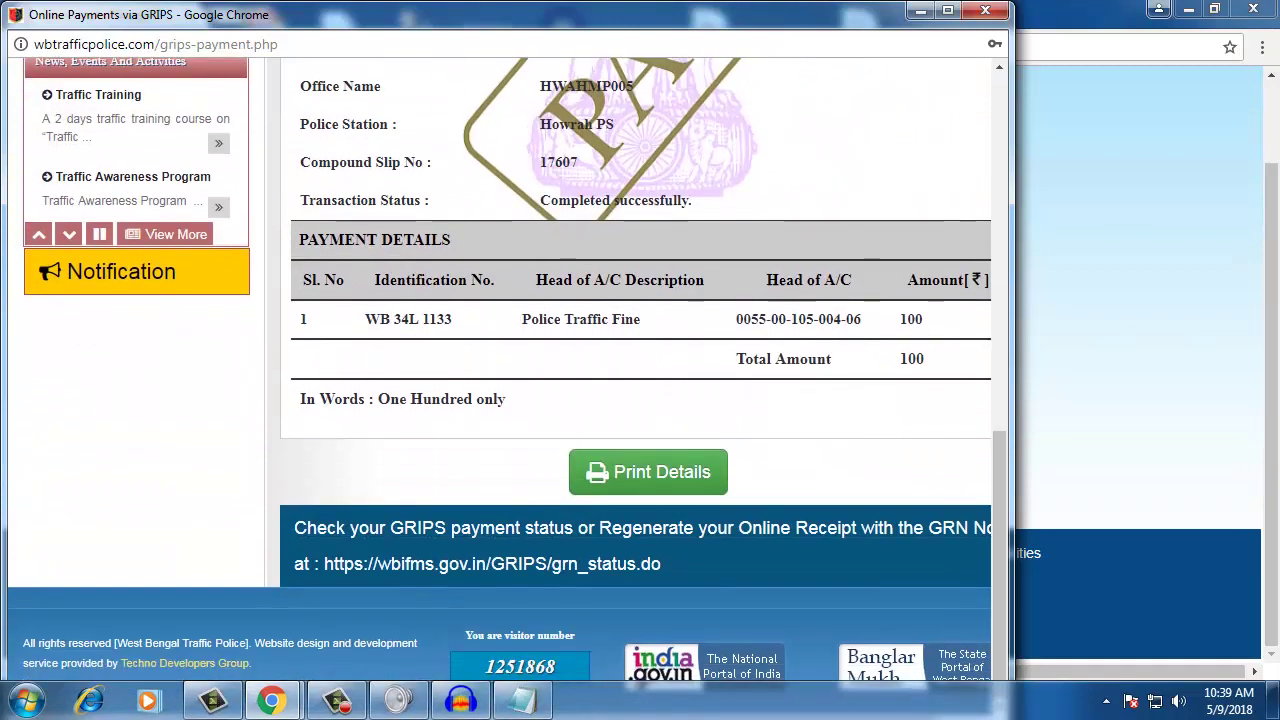
click(947, 10)
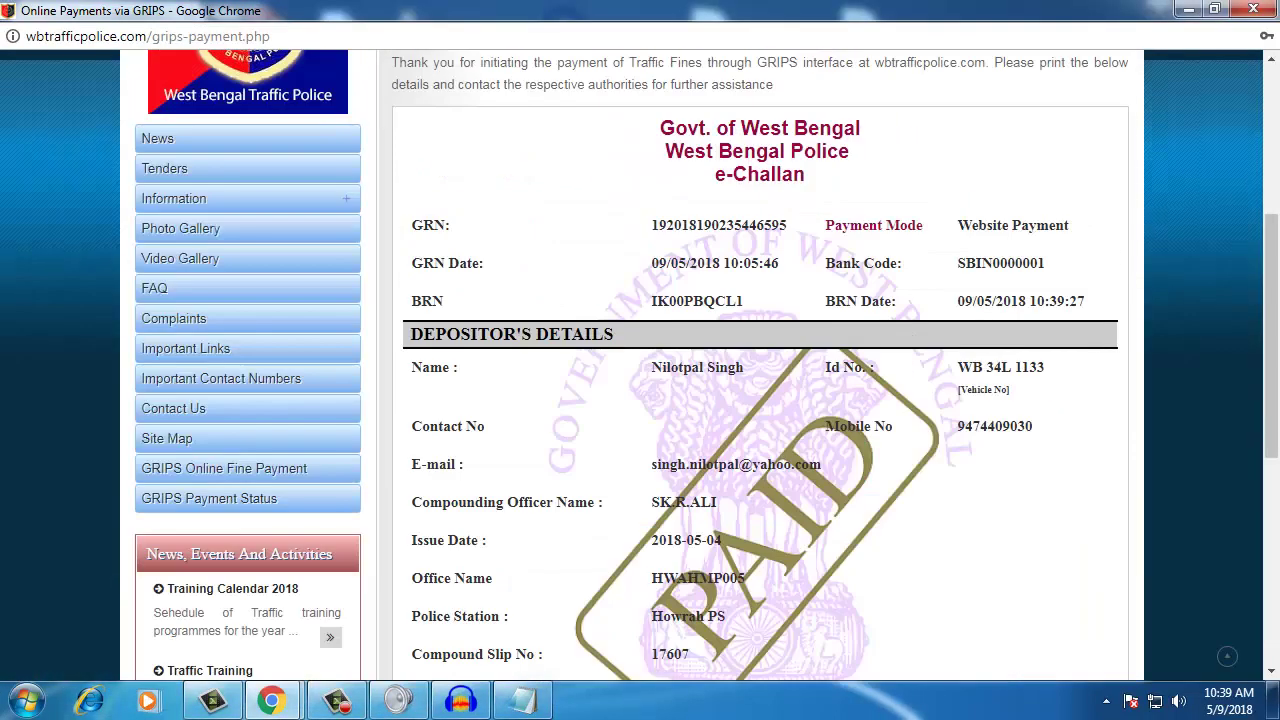
scroll(640, 400, down, 1)
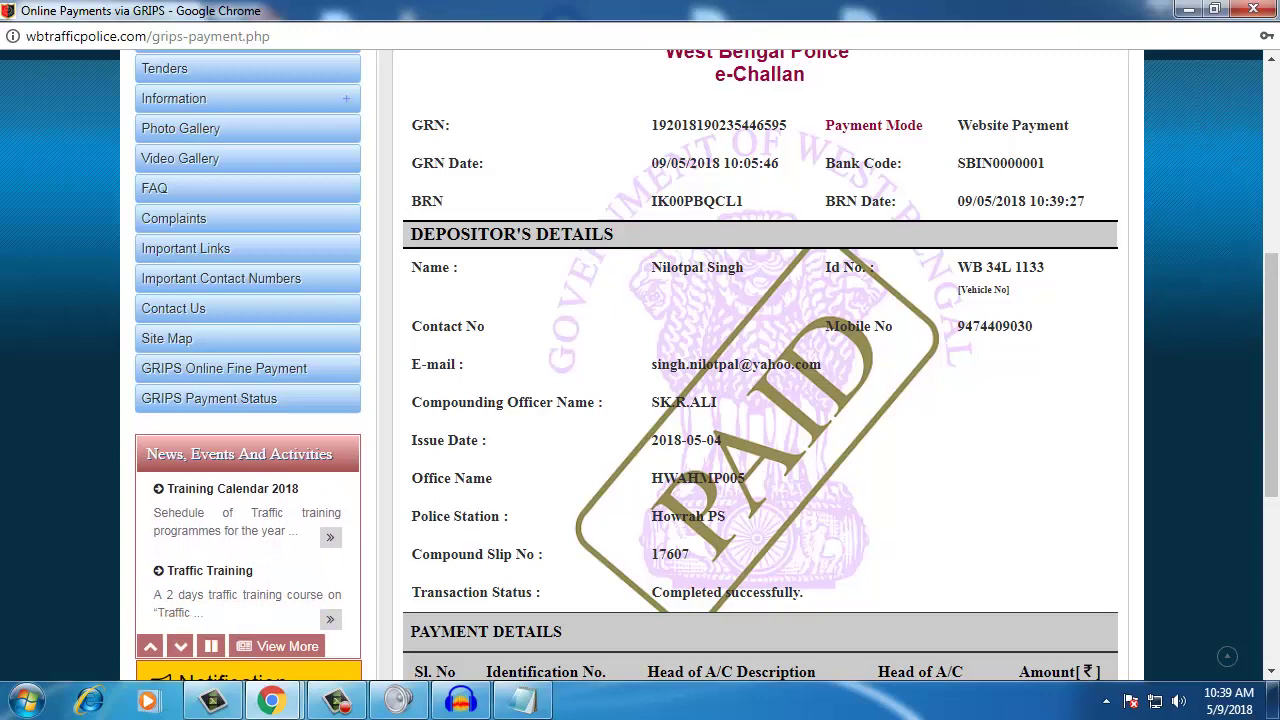
scroll(640, 400, down, 1)
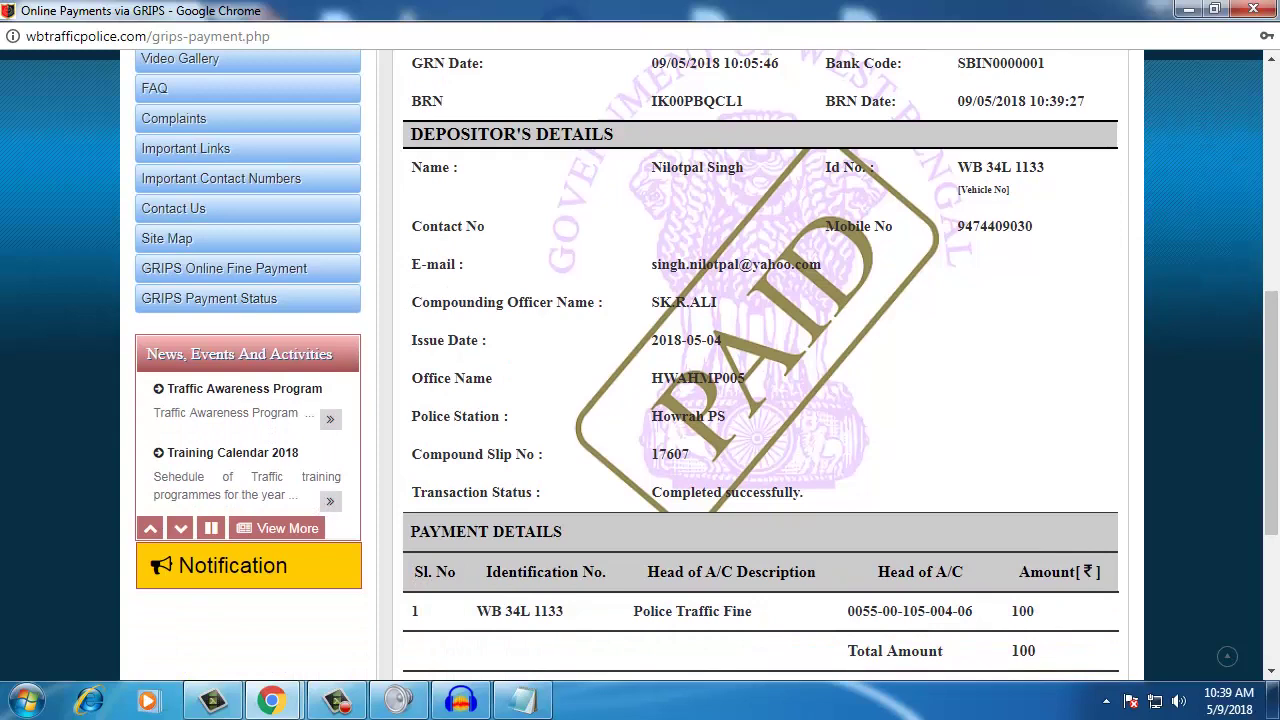
scroll(640, 400, down, 1)
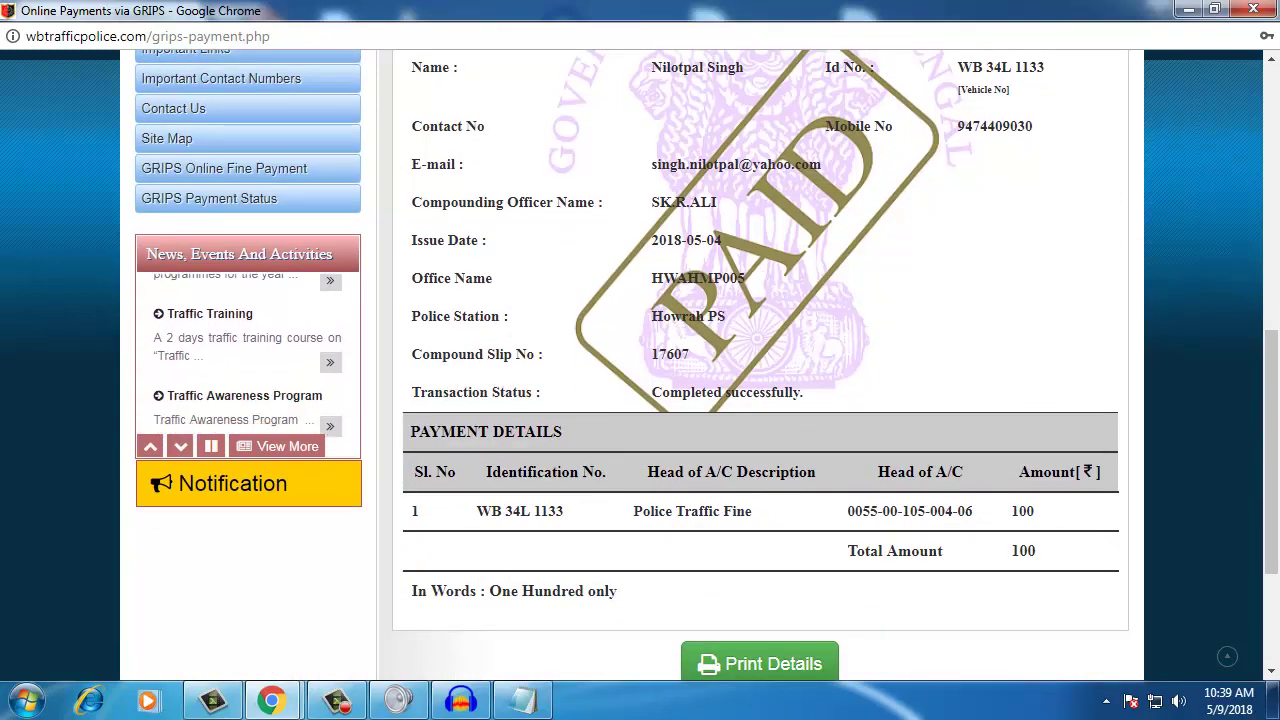
scroll(640, 360, down, 1)
scroll(640, 365, up, 3)
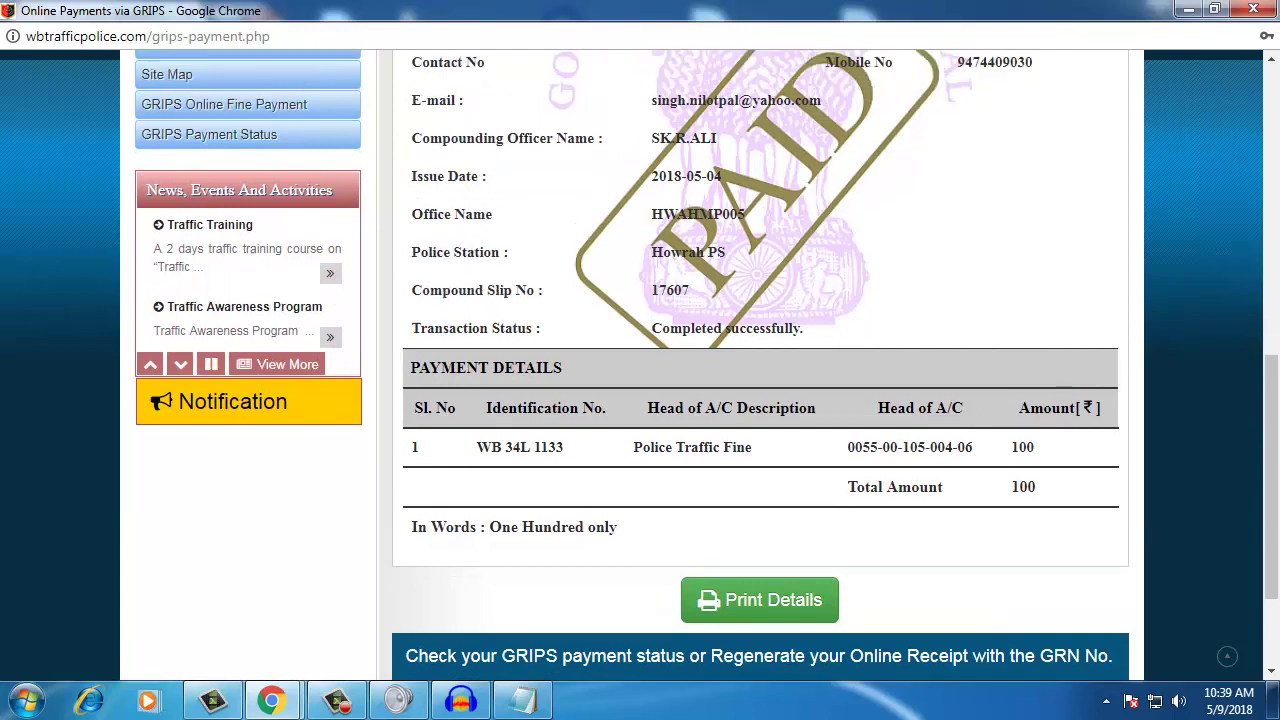
scroll(640, 365, up, 1)
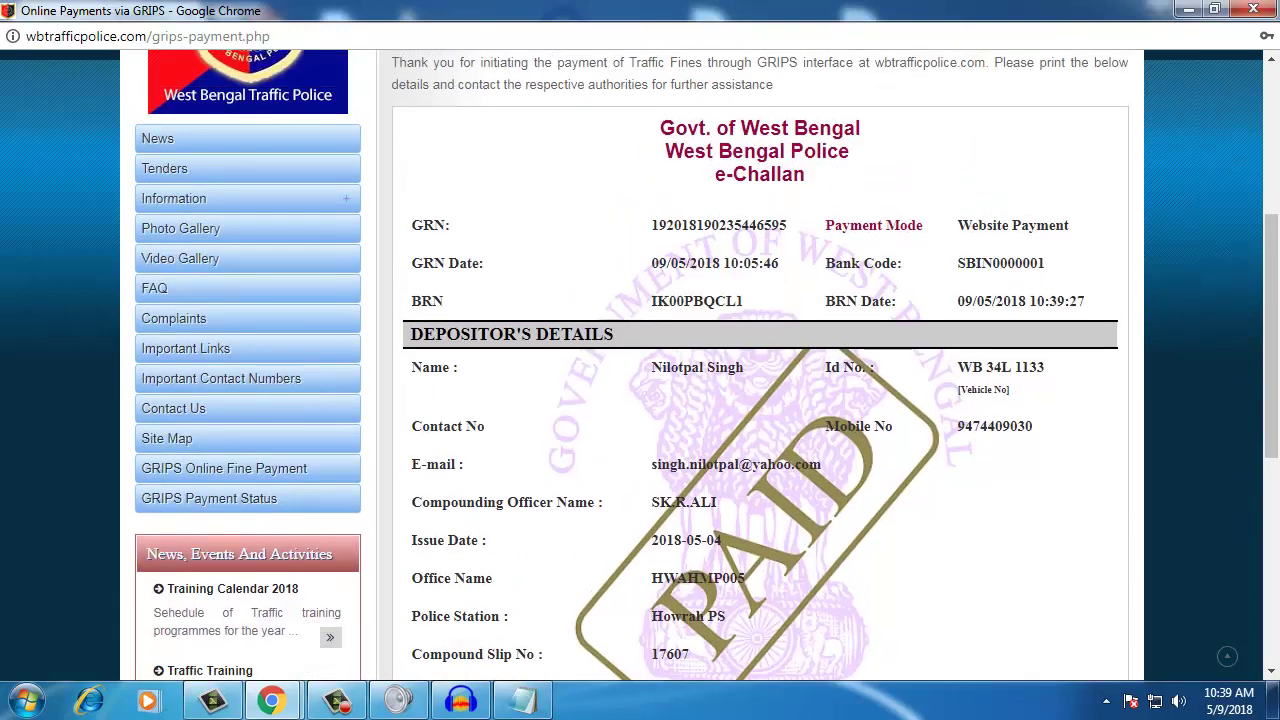
scroll(640, 365, down, 2)
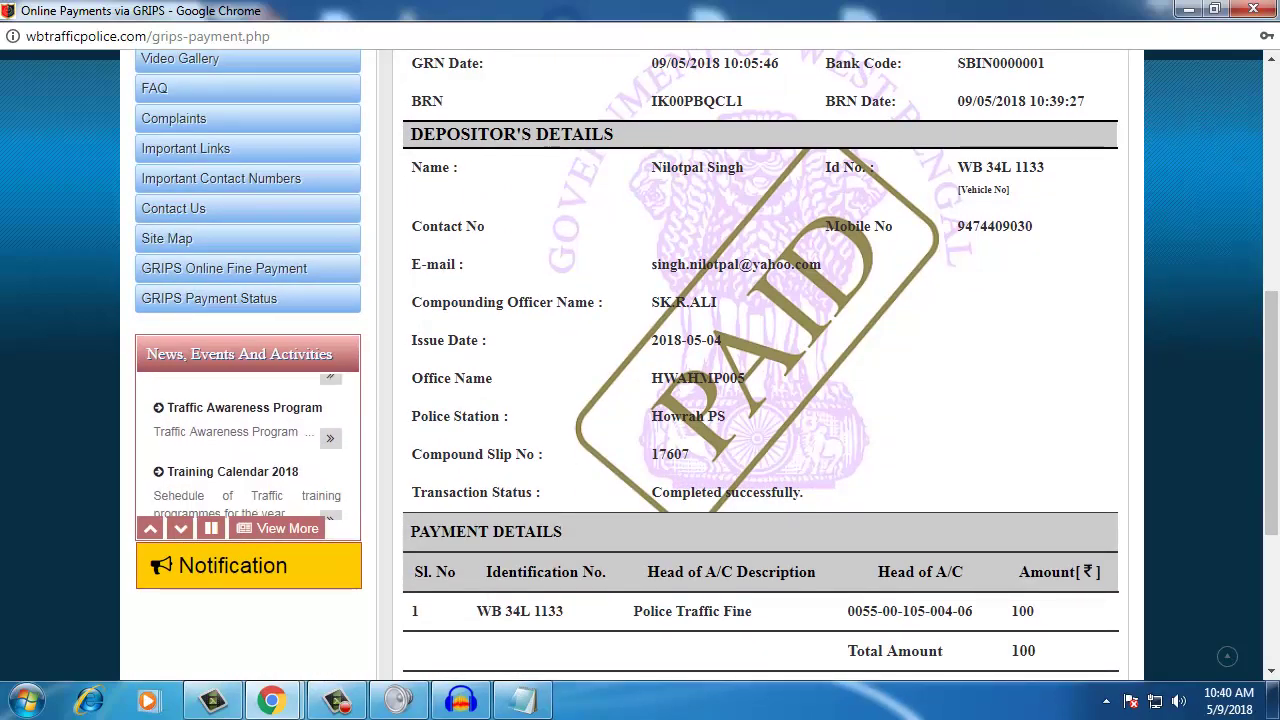
scroll(640, 365, up, 1)
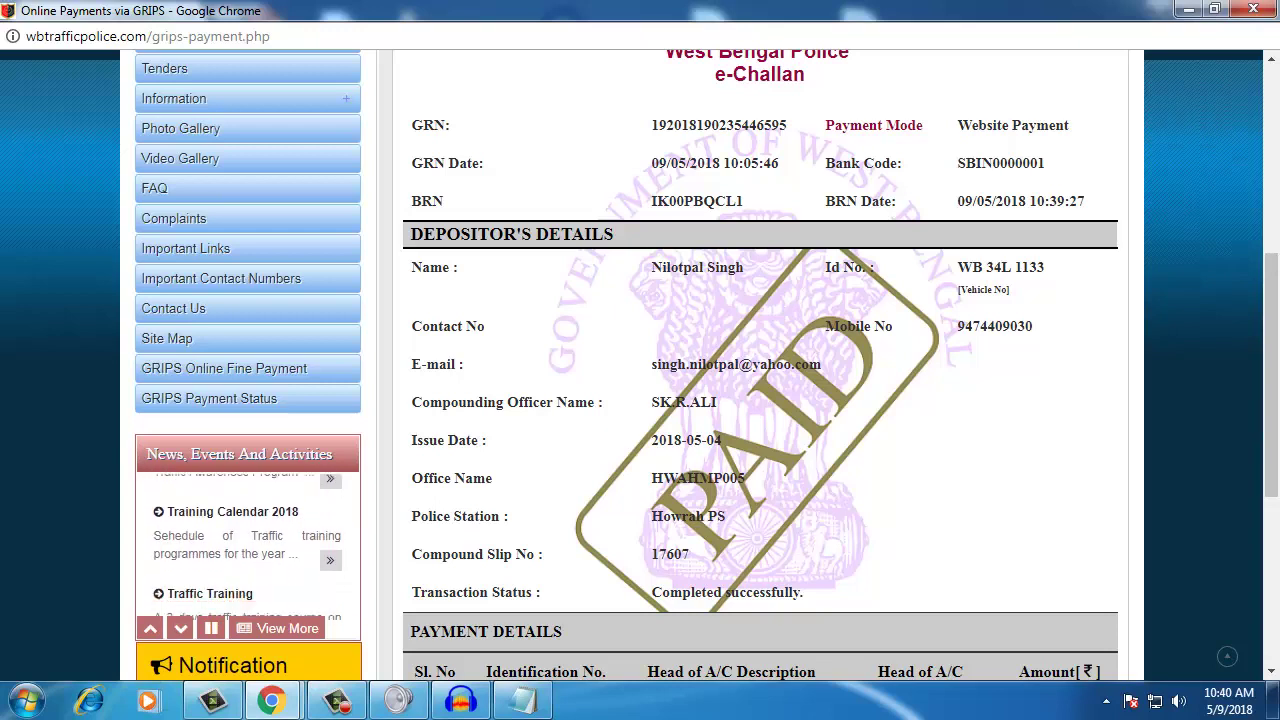
- Recheck the paid e-Challan from its GRN, BRN and bank details through the compound slip information to the police traffic fine amount
scroll(640, 365, up, 1)
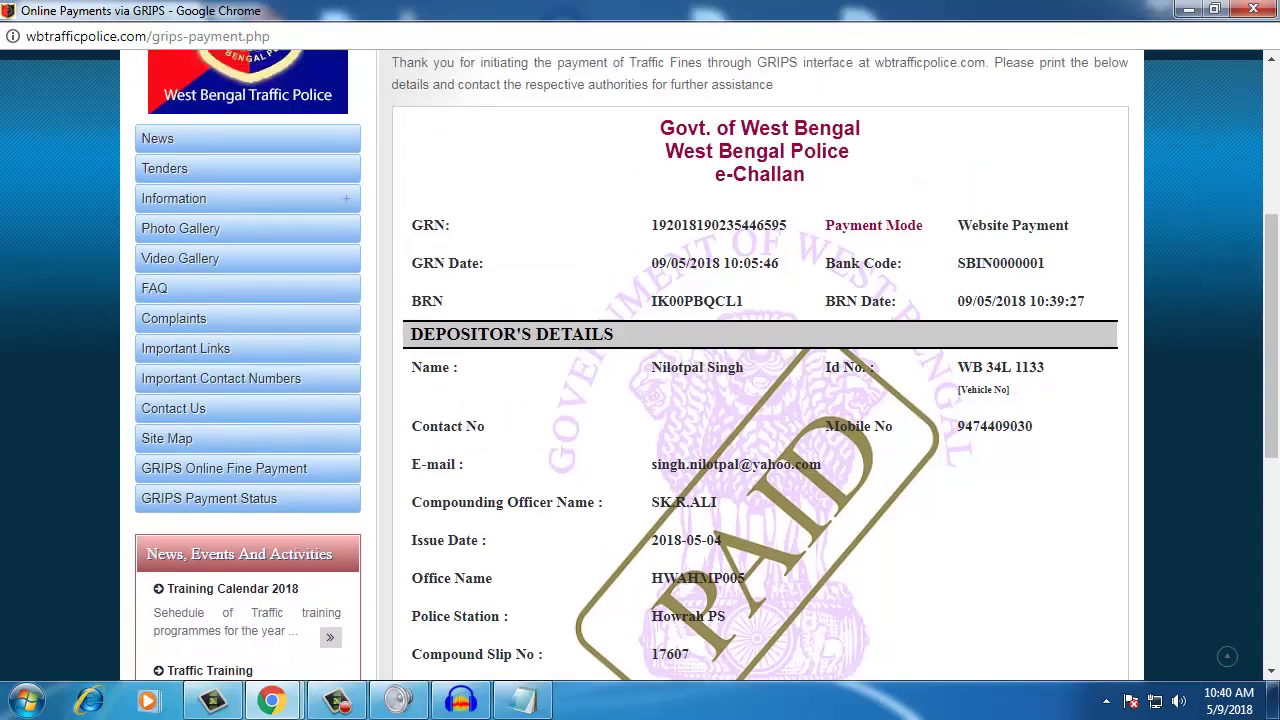
mouse_move(1271, 336)
mouse_down()
mouse_move(1271, 314)
mouse_move(1271, 349)
mouse_up()
scroll(760, 365, down, 1)
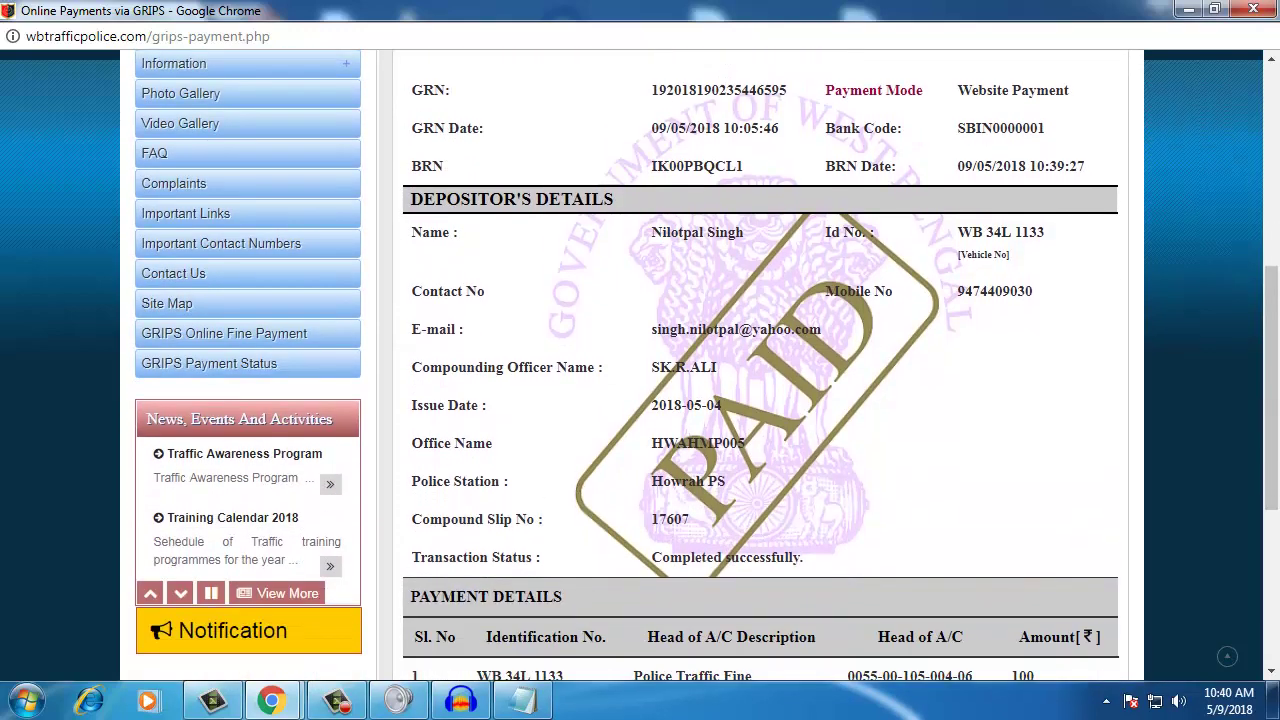
scroll(760, 365, down, 2)
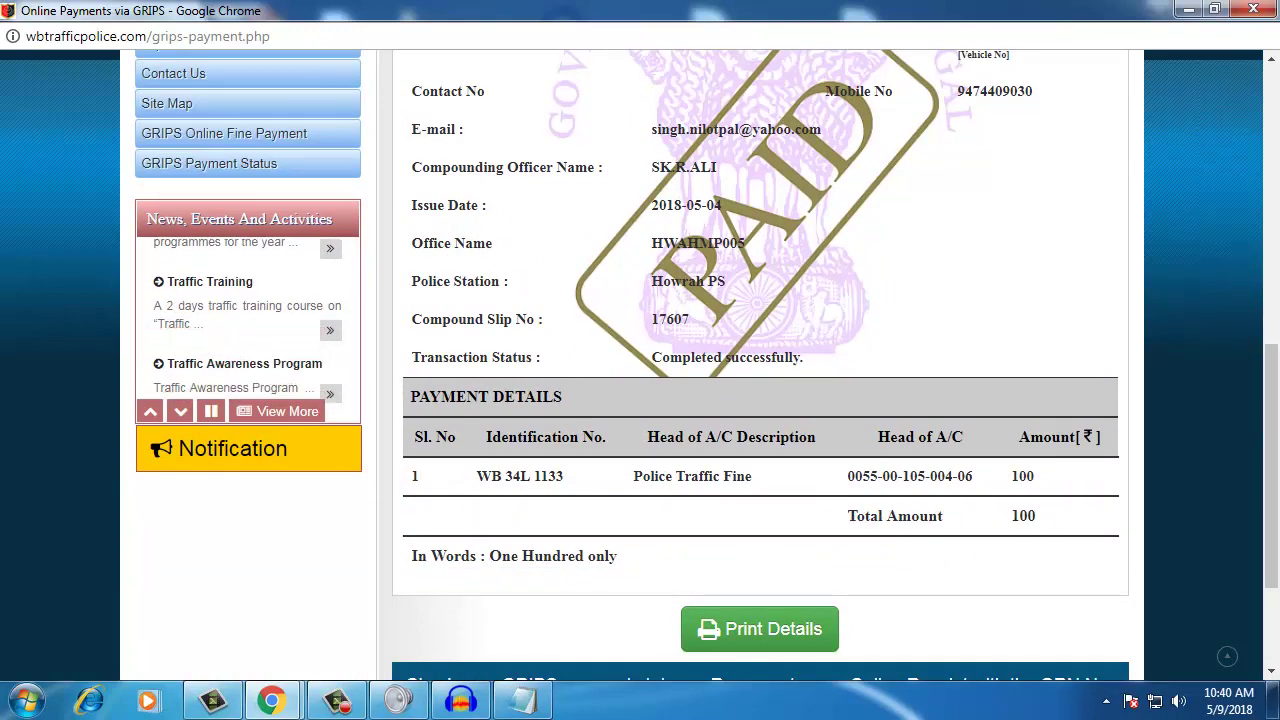
scroll(760, 365, up, 1)
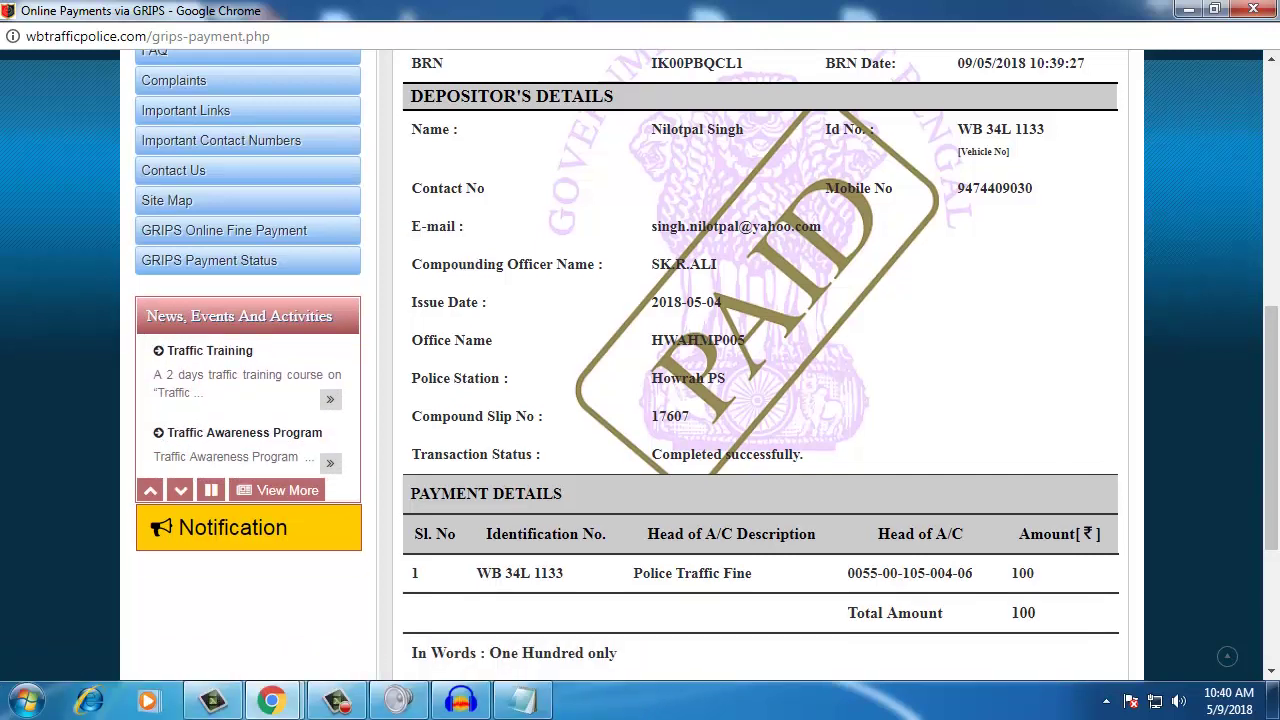
scroll(760, 365, down, 2)
scroll(760, 365, up, 2)
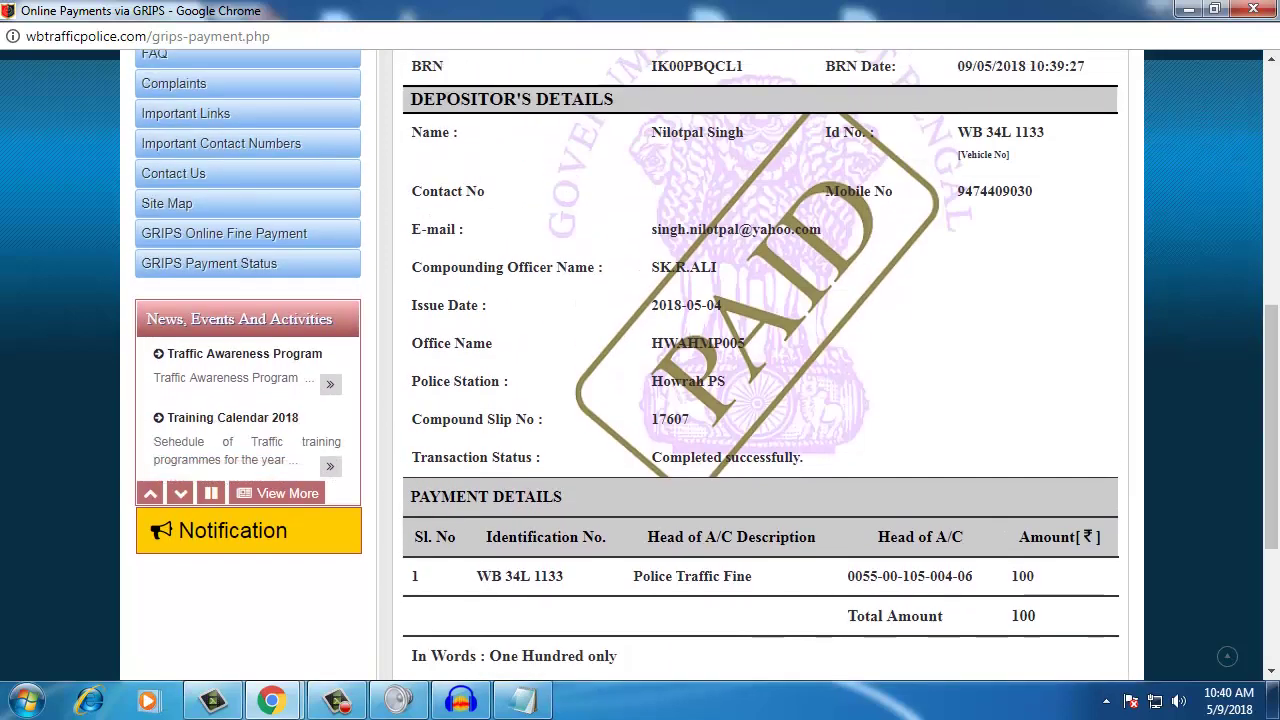
scroll(760, 365, up, 1)
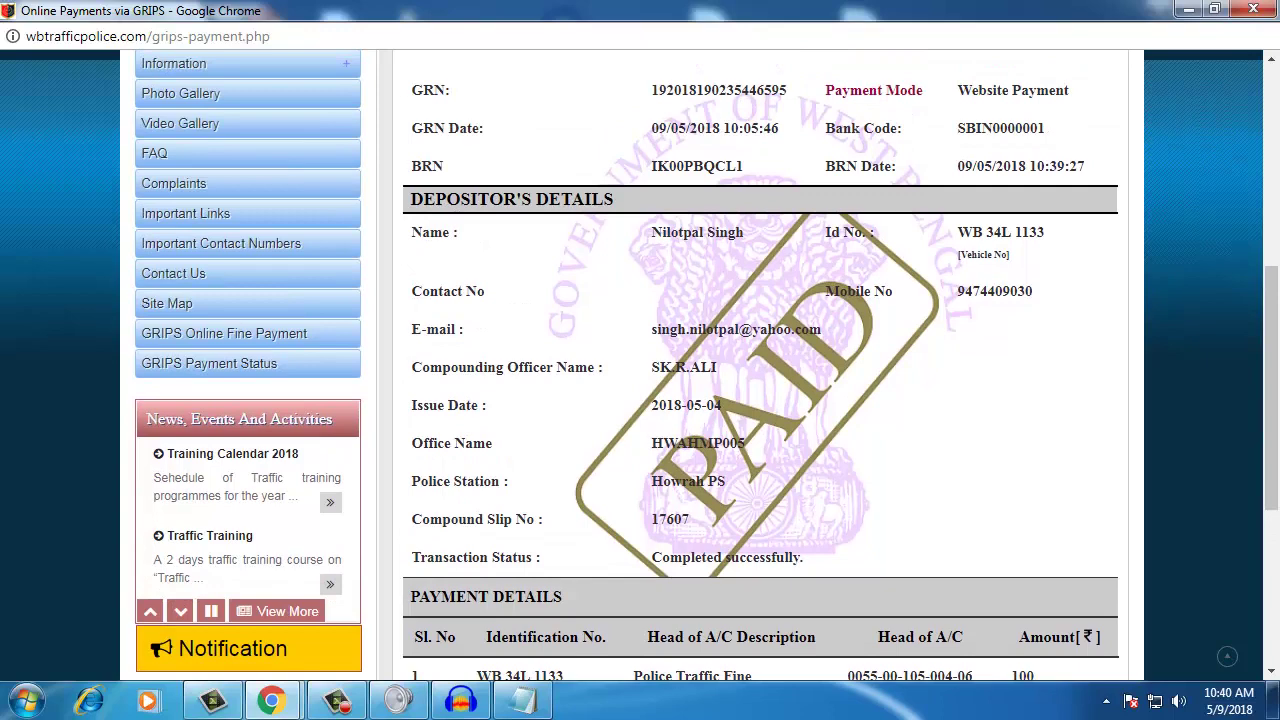
scroll(760, 365, down, 1)
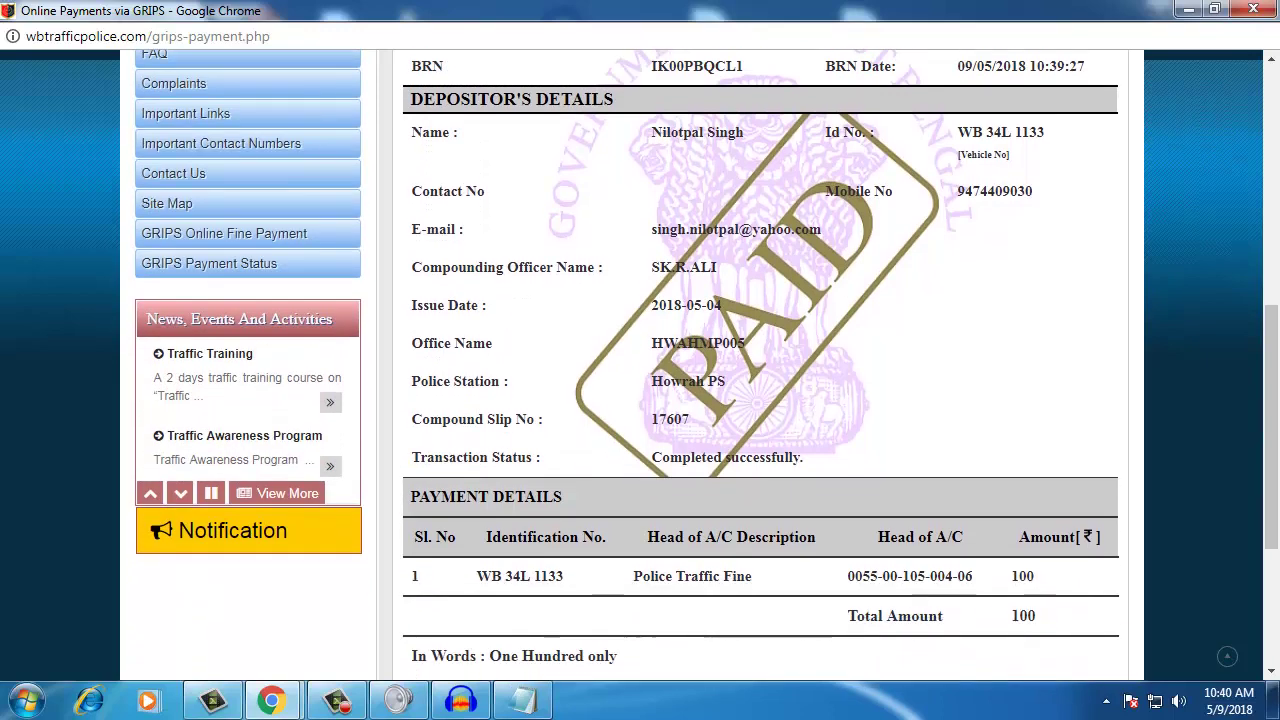
scroll(760, 365, up, 2)
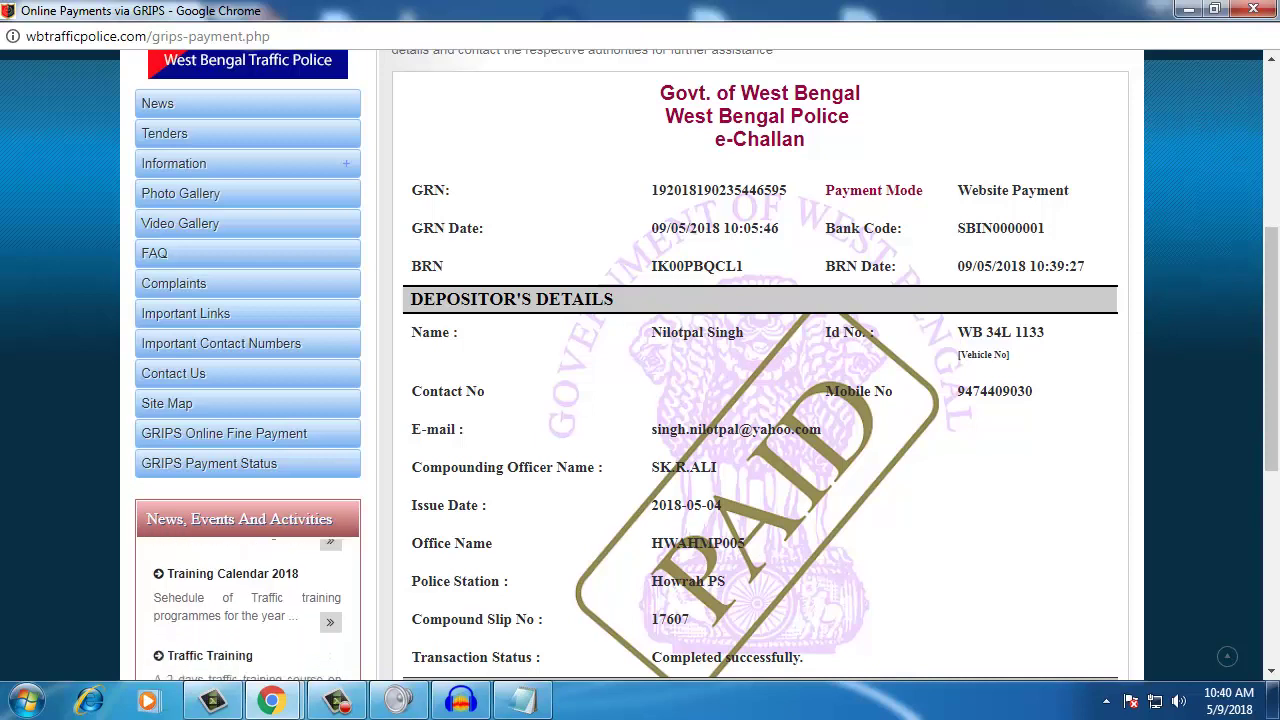
scroll(760, 365, down, 1)
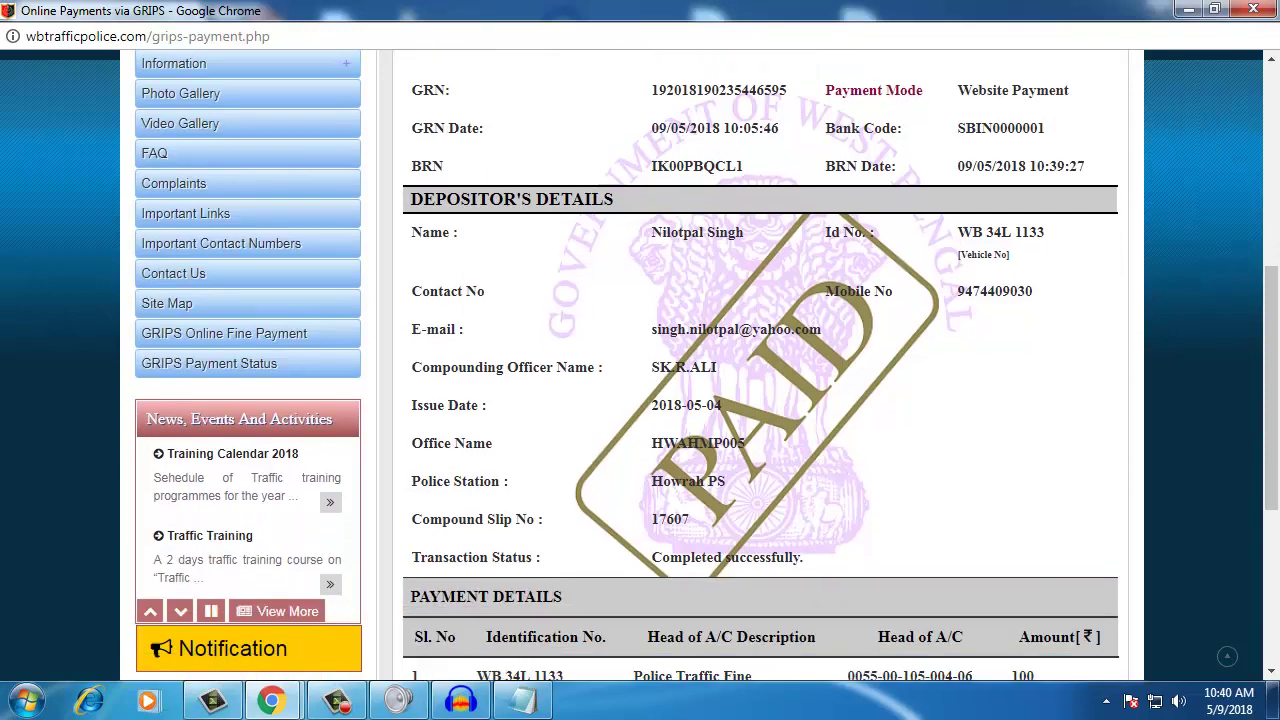
scroll(760, 365, up, 1)
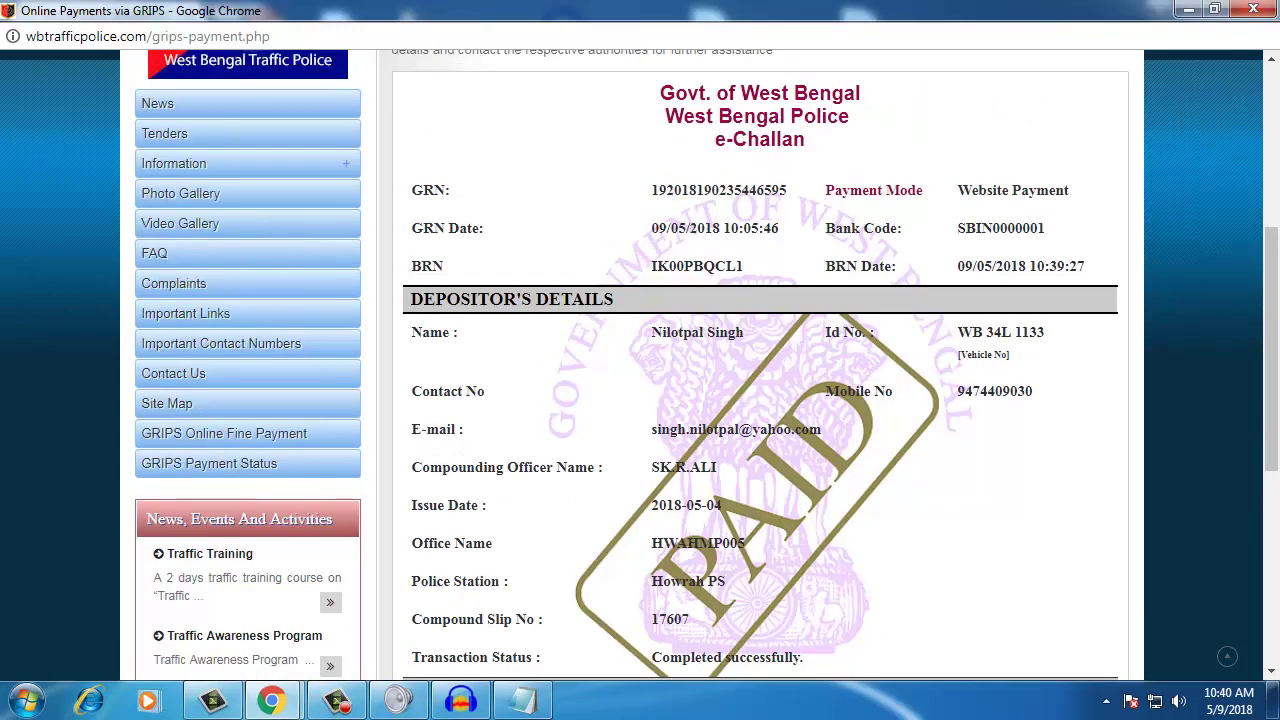